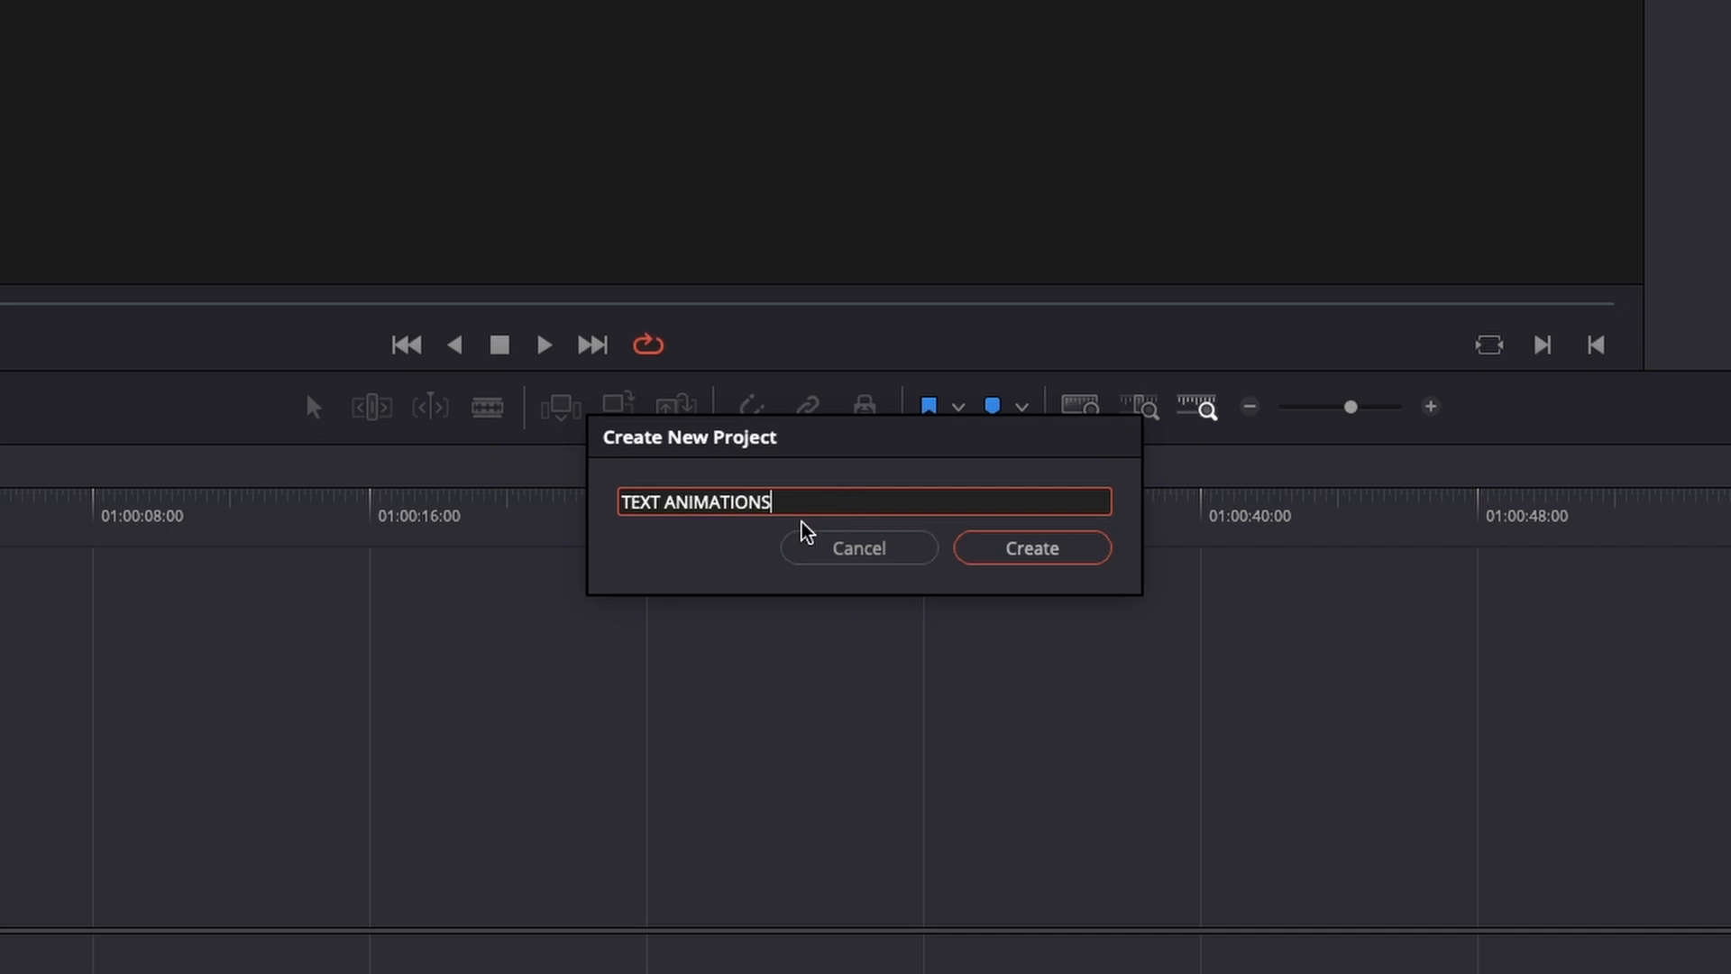
Create the project TEXT ANIMATIONS and set its timeline resolution to 1920 x 1080 HD
click(1021, 560)
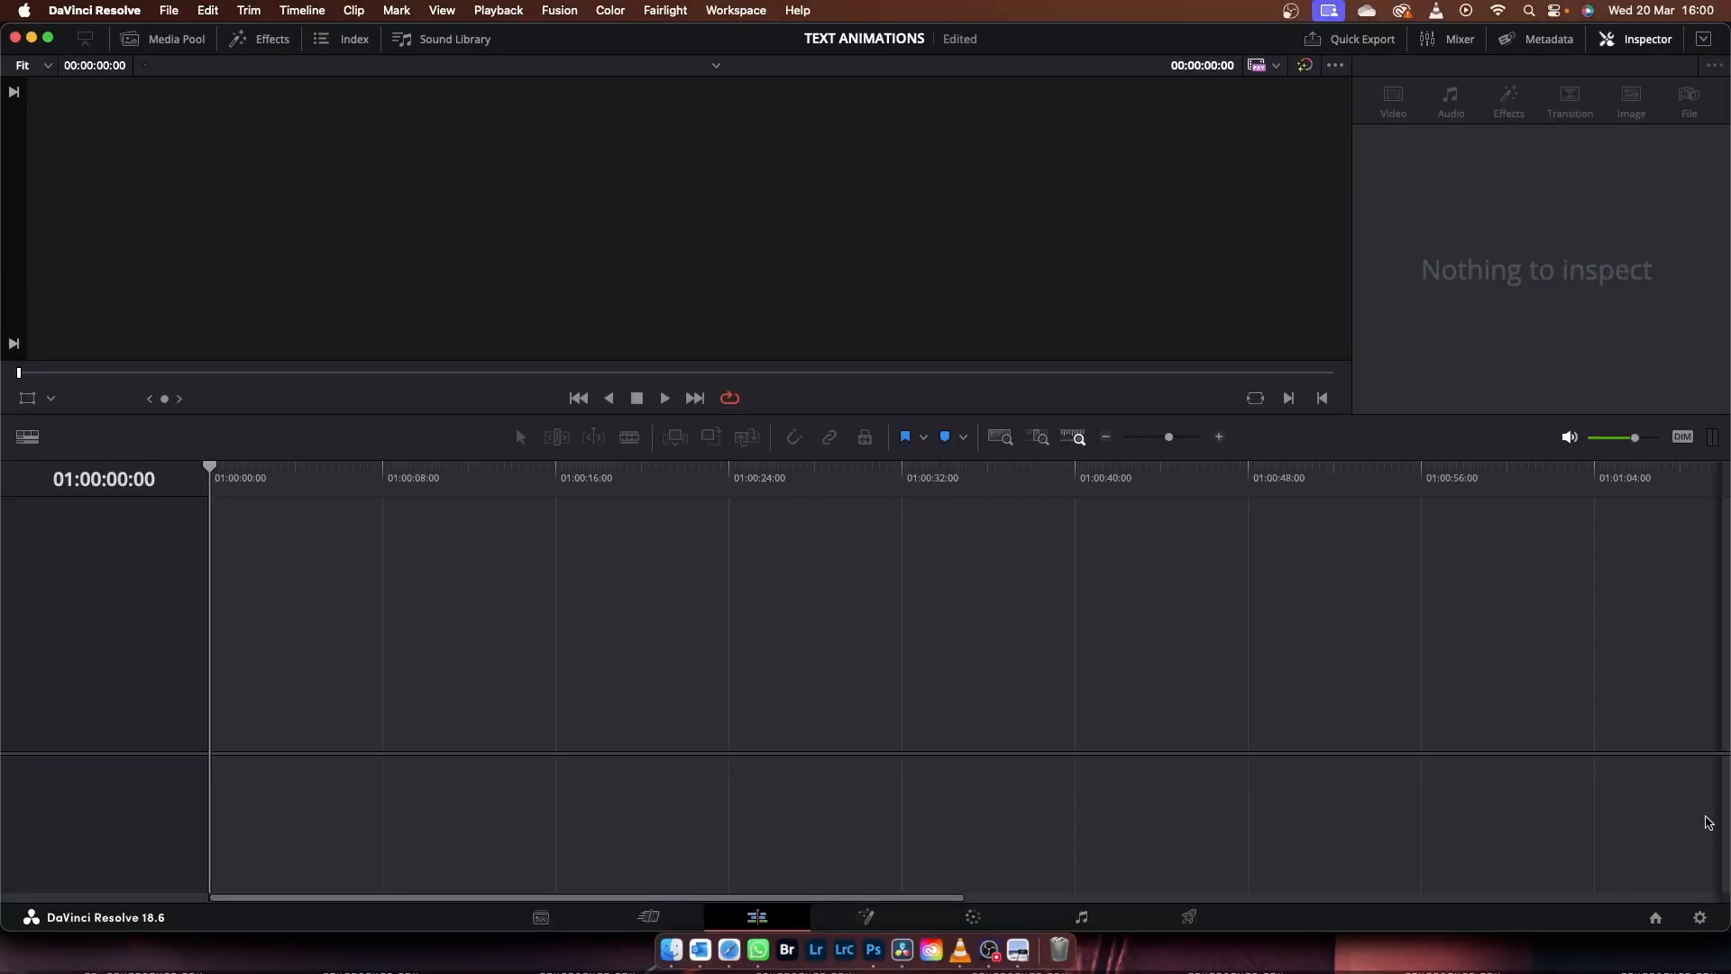
click(1699, 916)
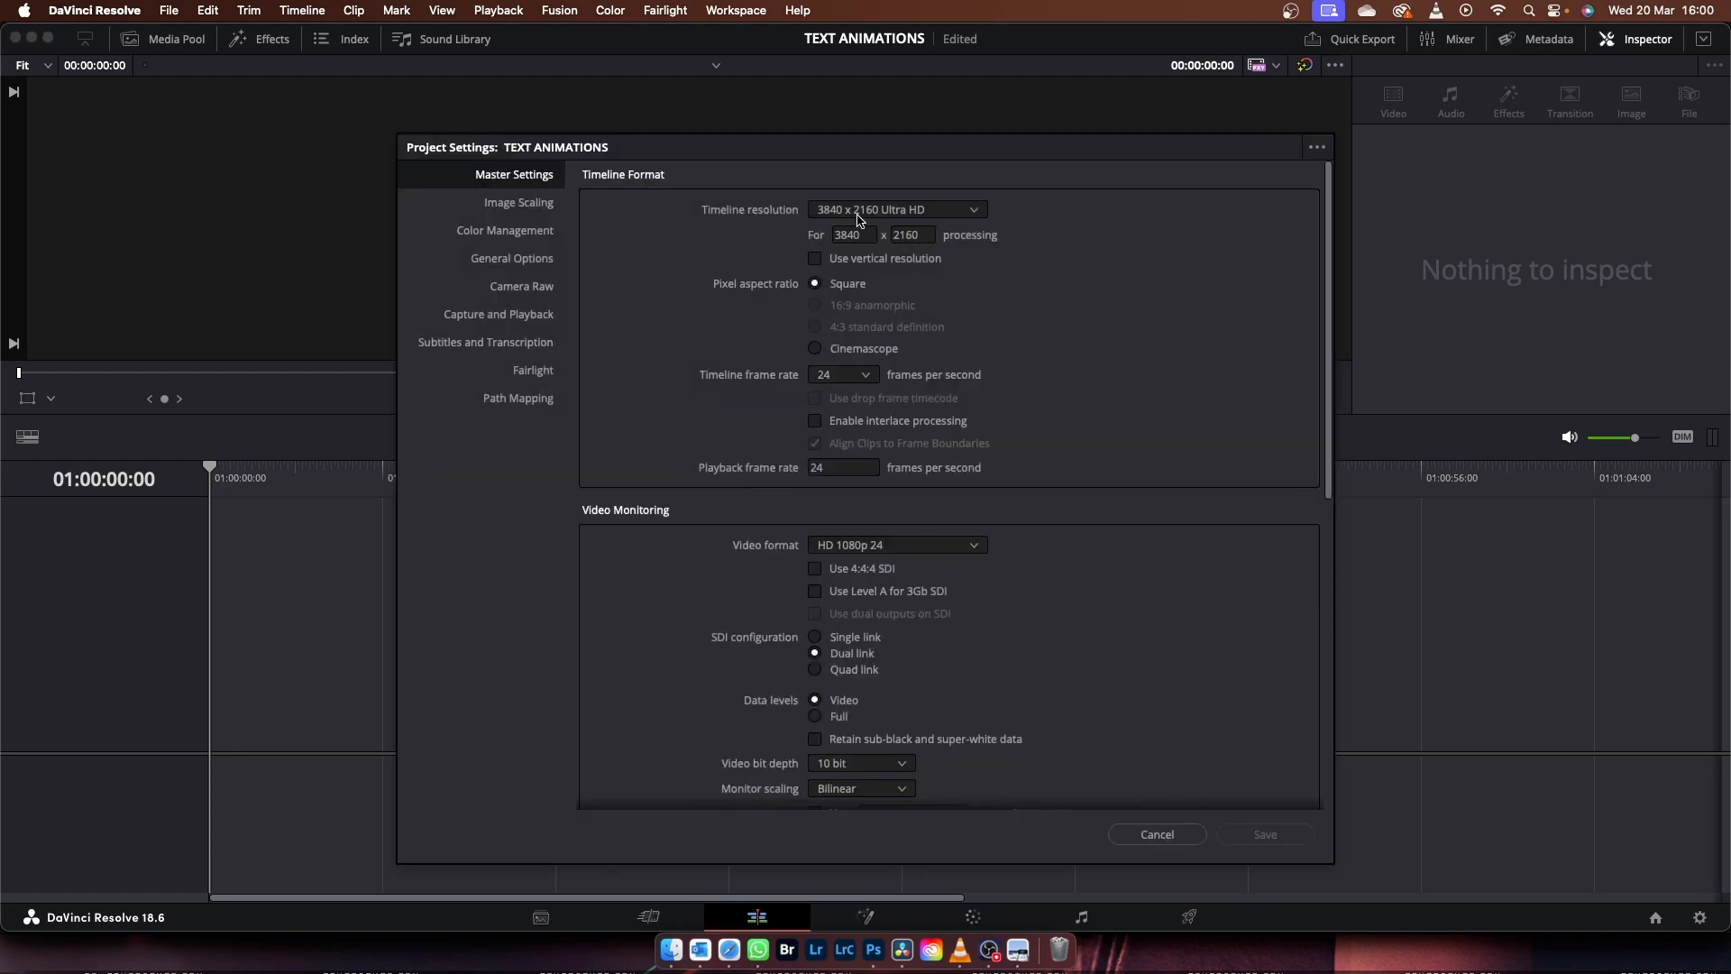
click(969, 213)
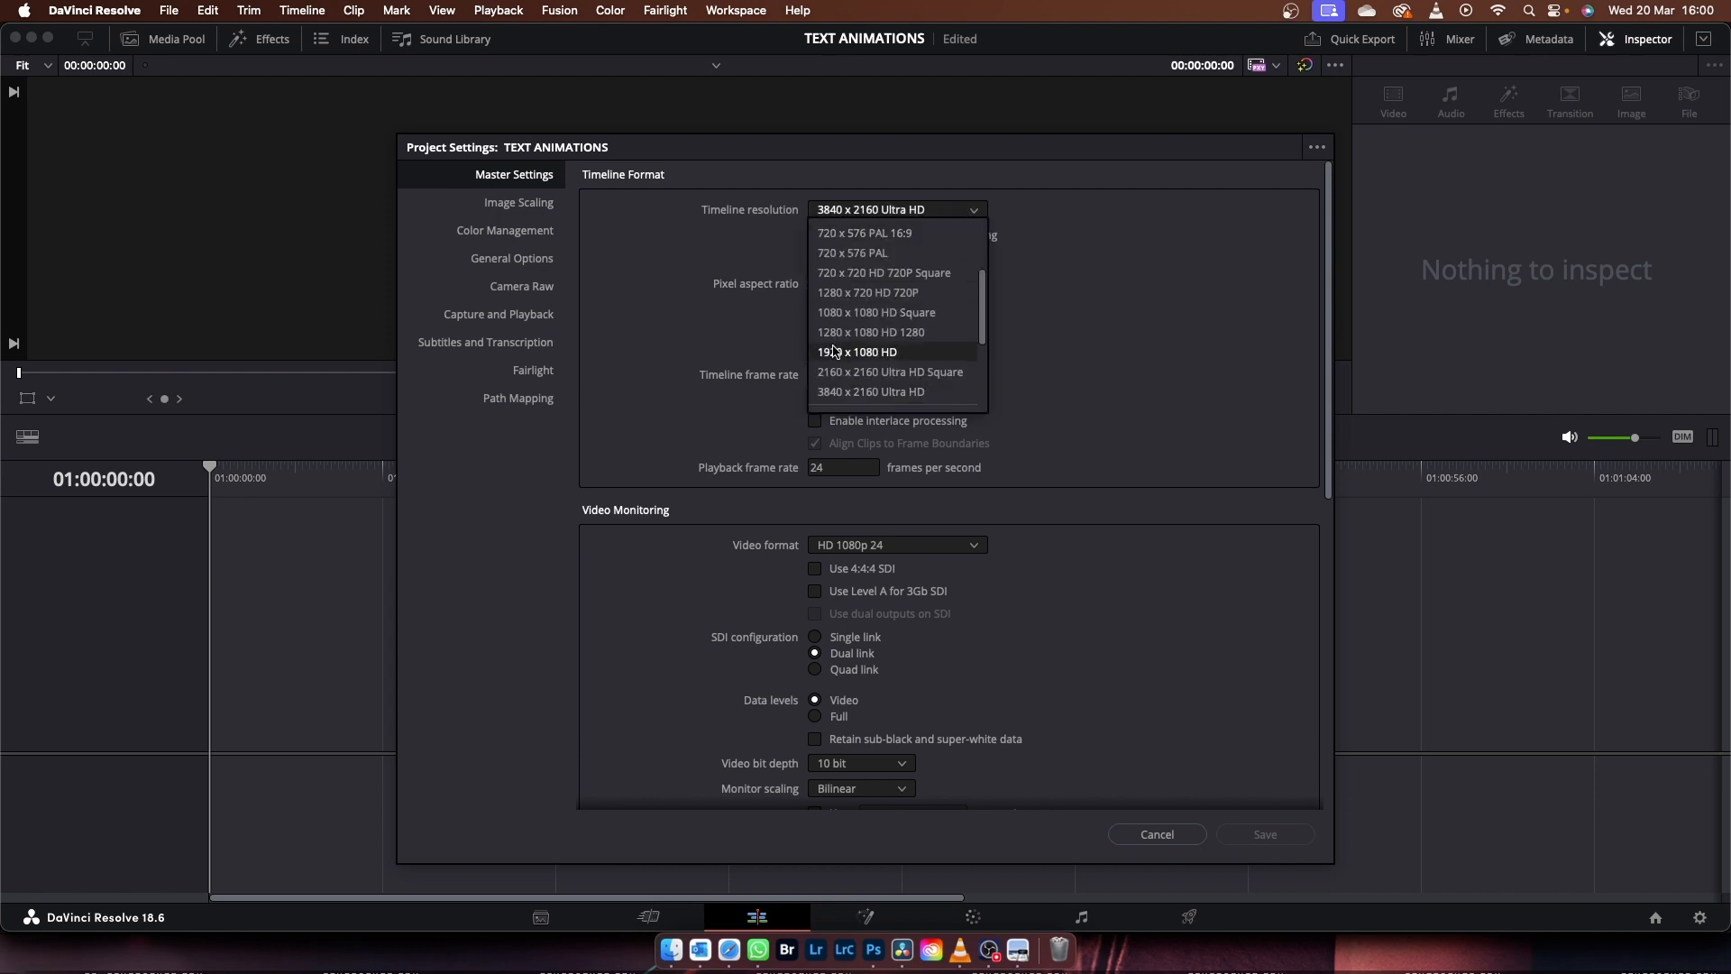
click(871, 354)
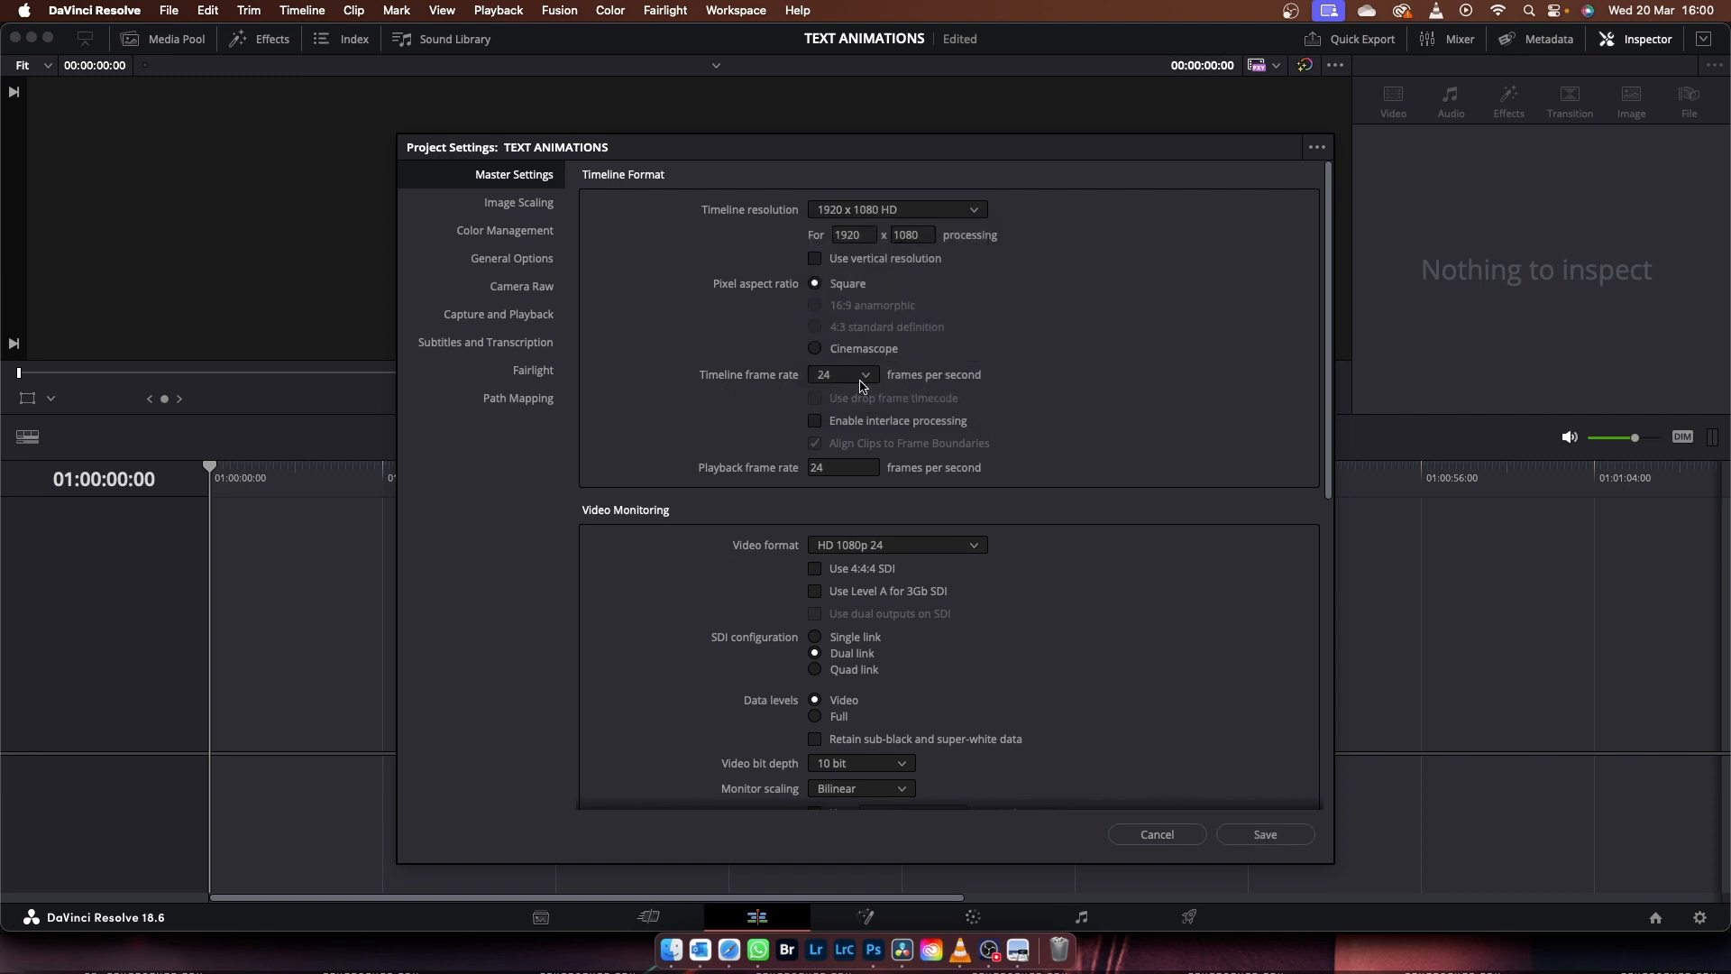
click(1255, 836)
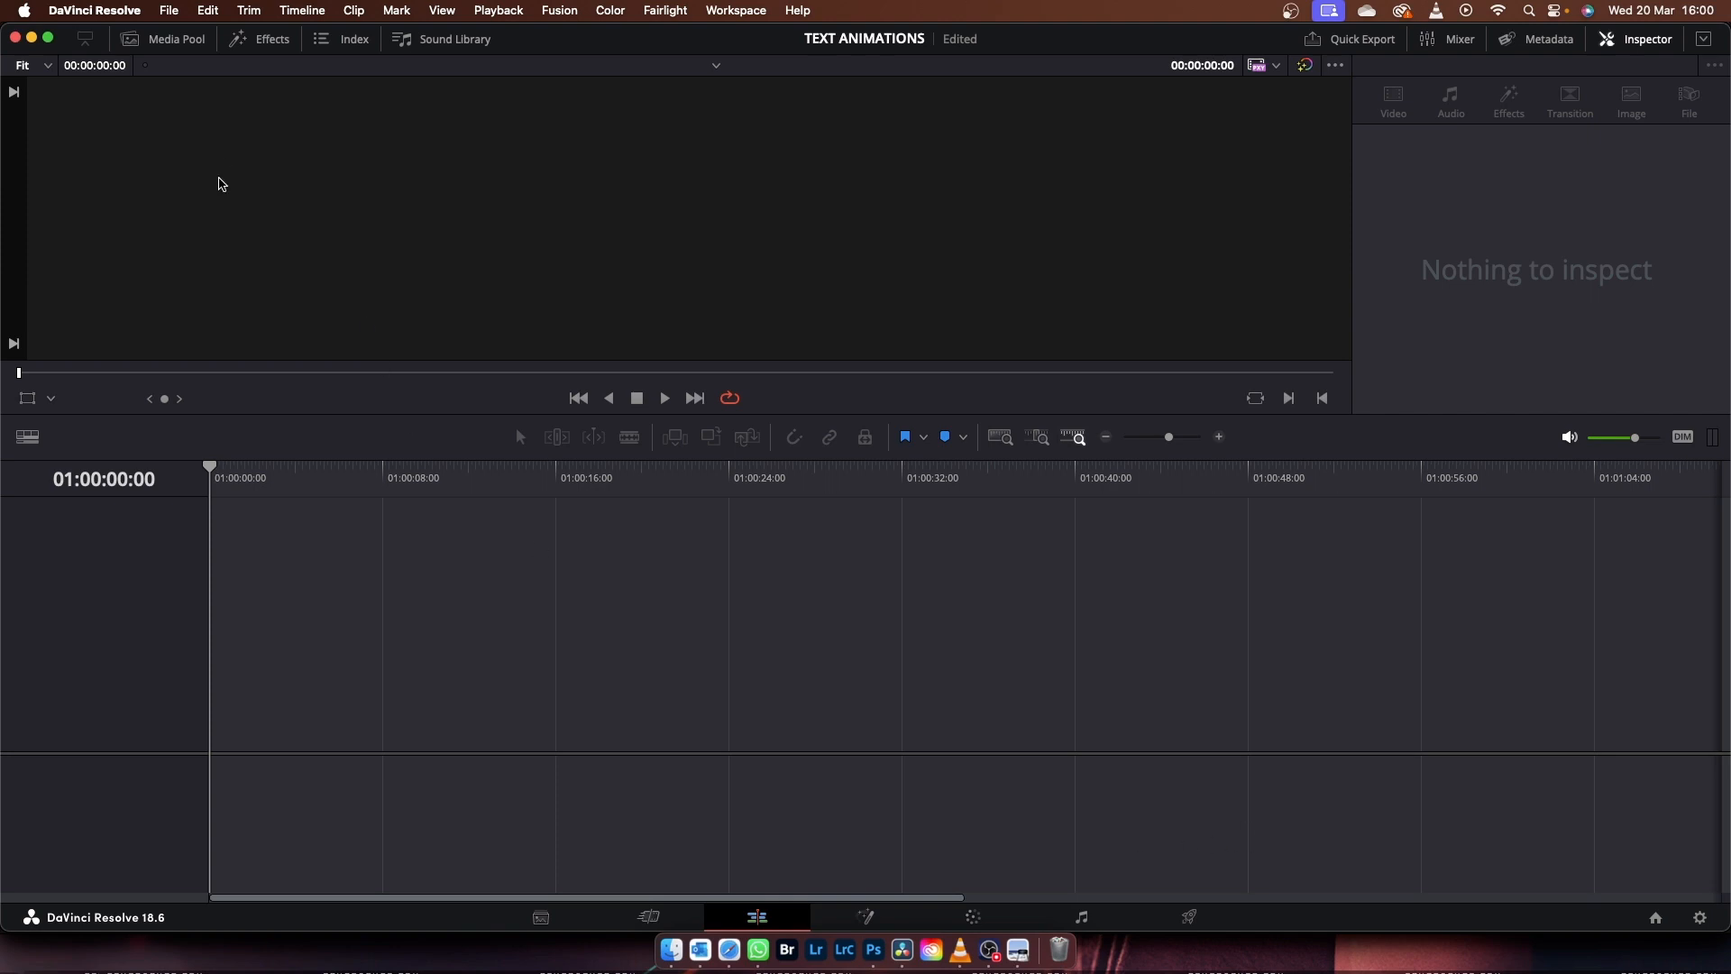
Create a new Fusion composition clip in the media pool with the default settings and open it for node editing
click(176, 43)
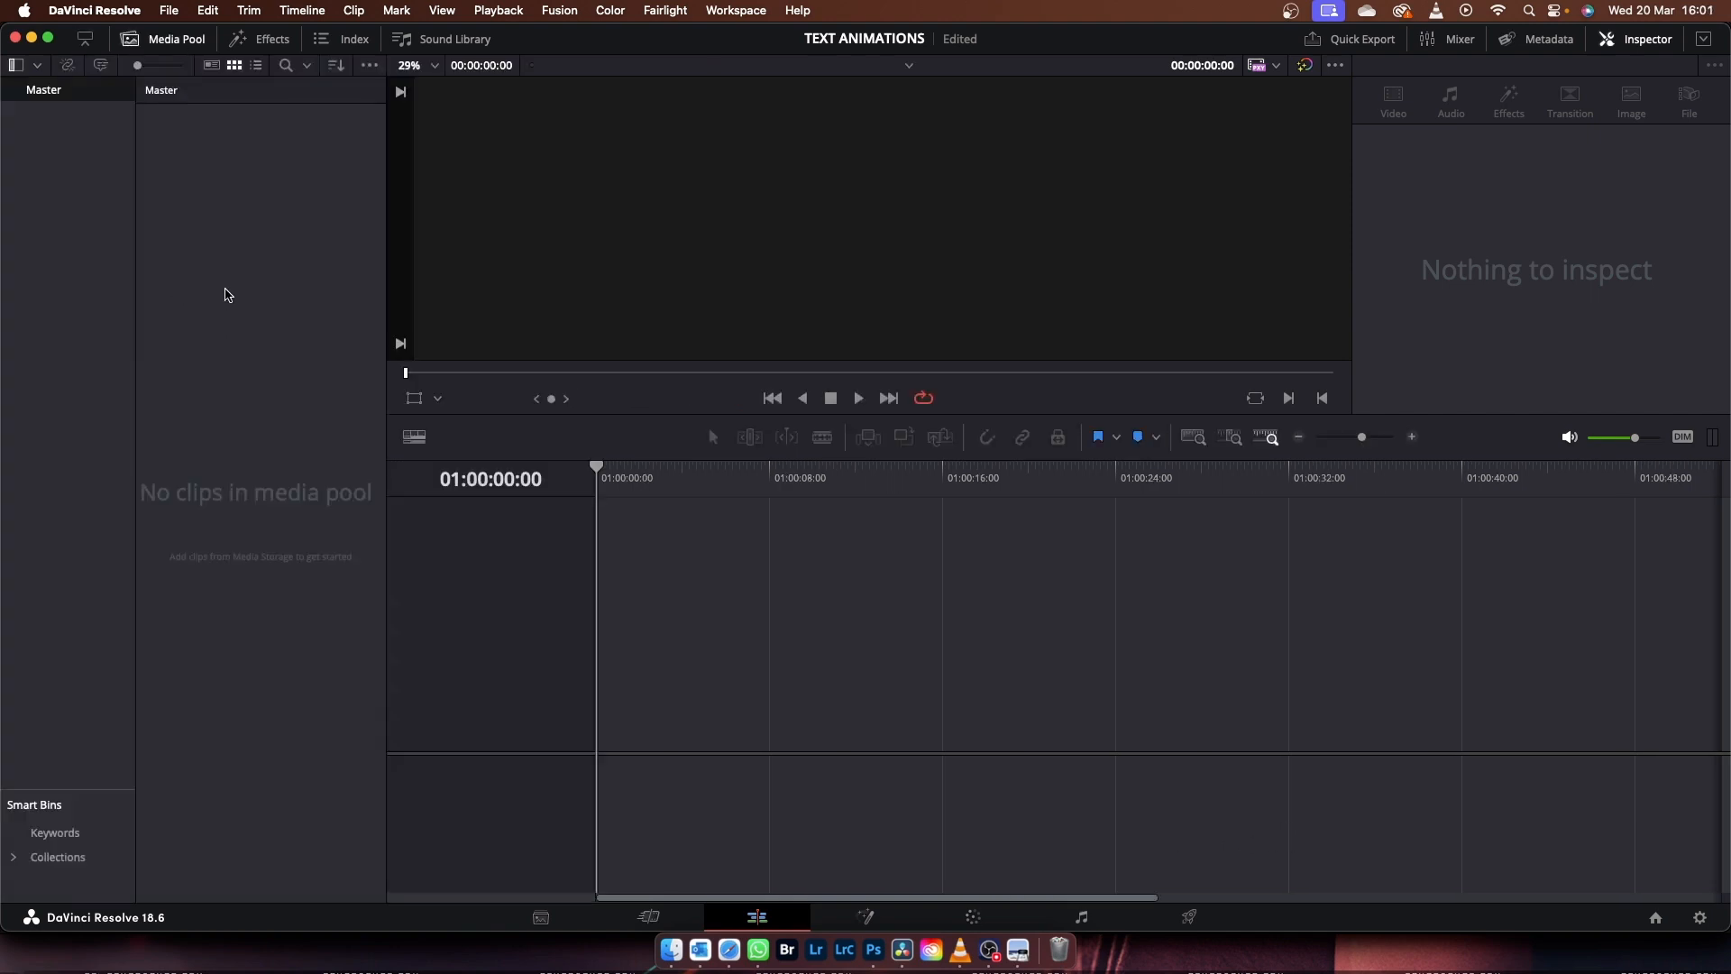
right_click(226, 290)
click(294, 378)
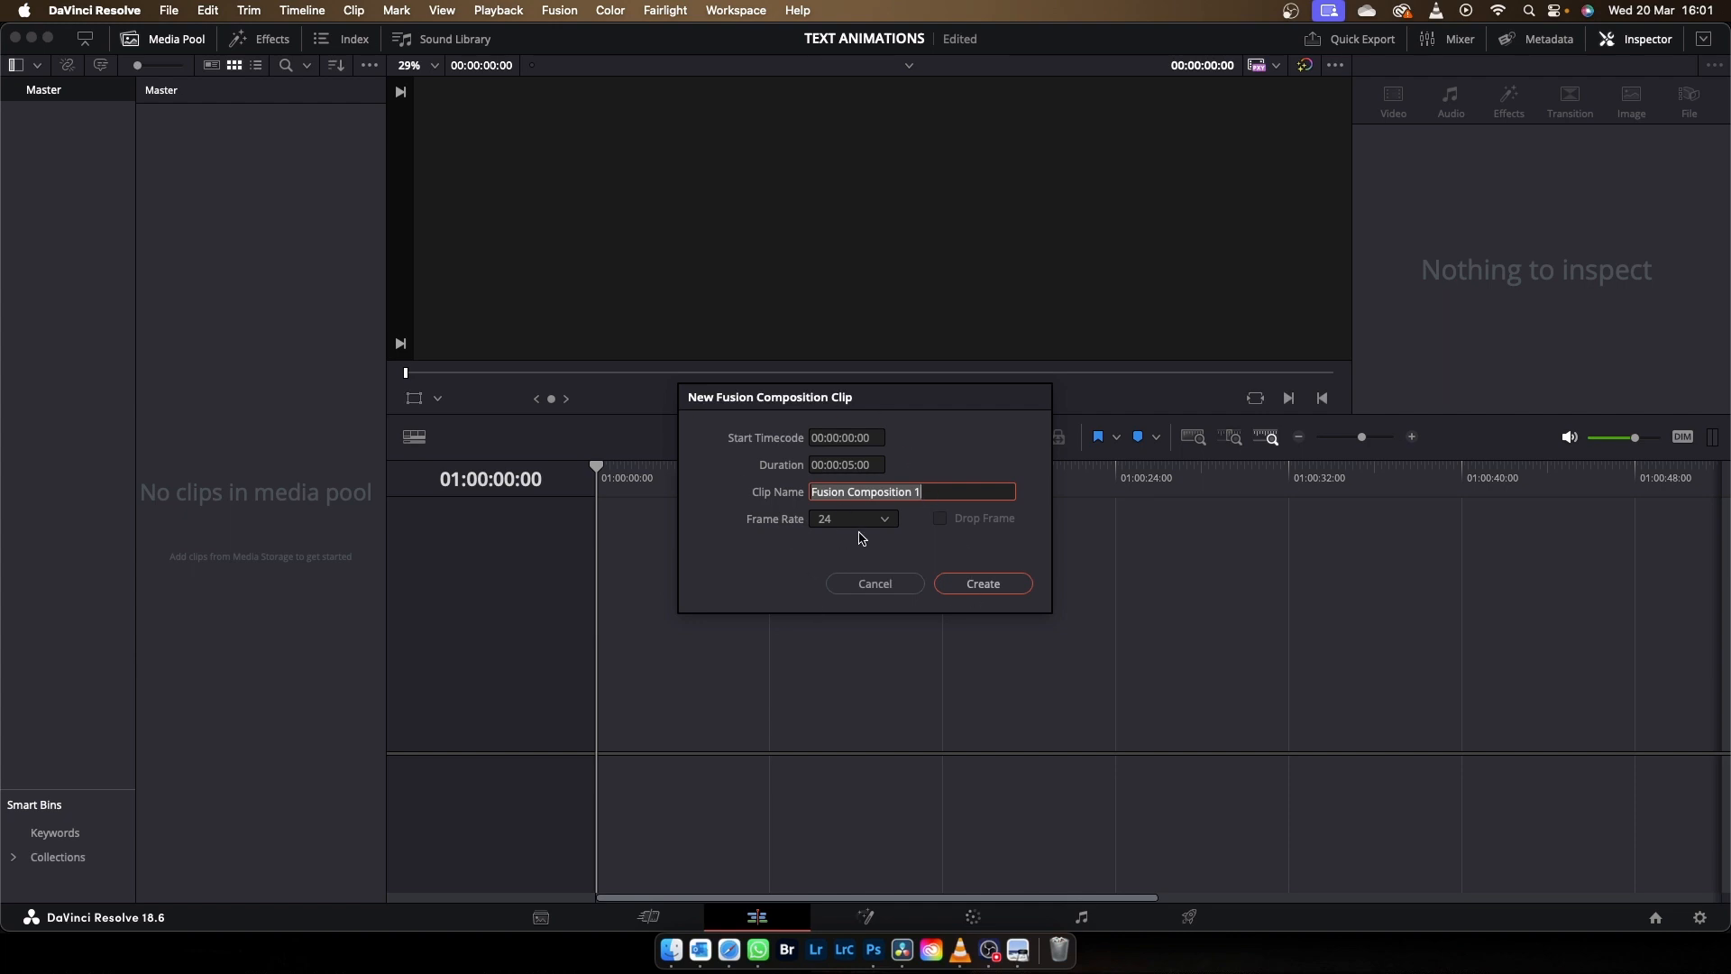
click(991, 589)
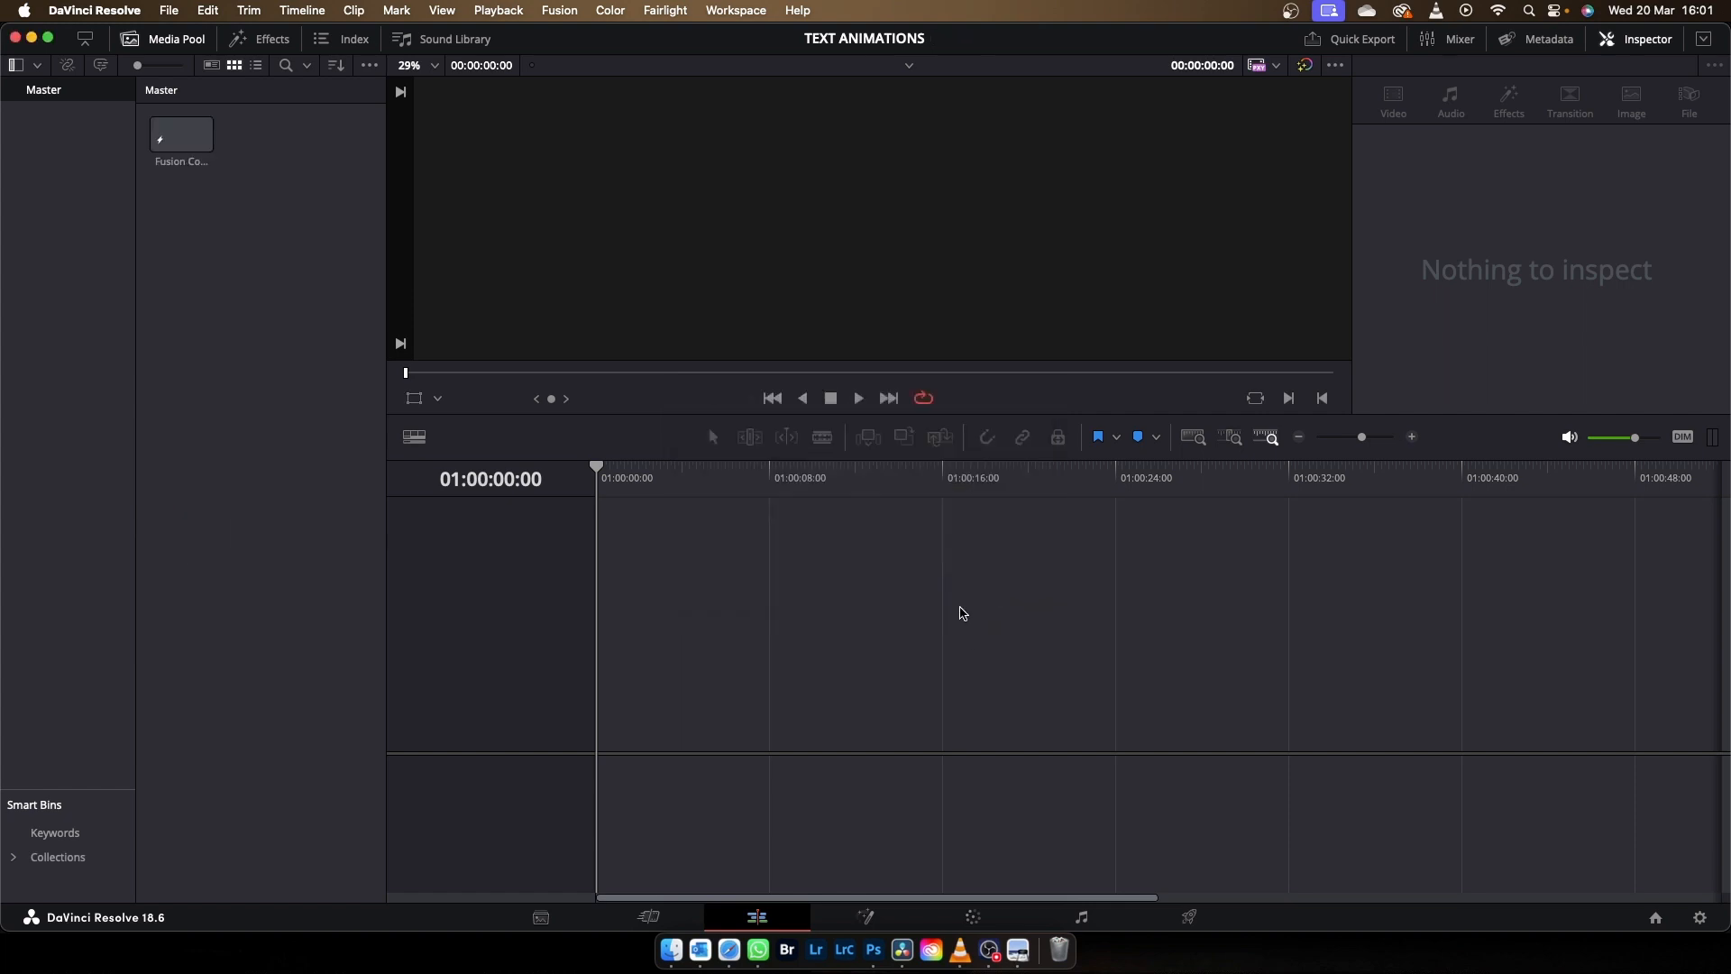
click(174, 147)
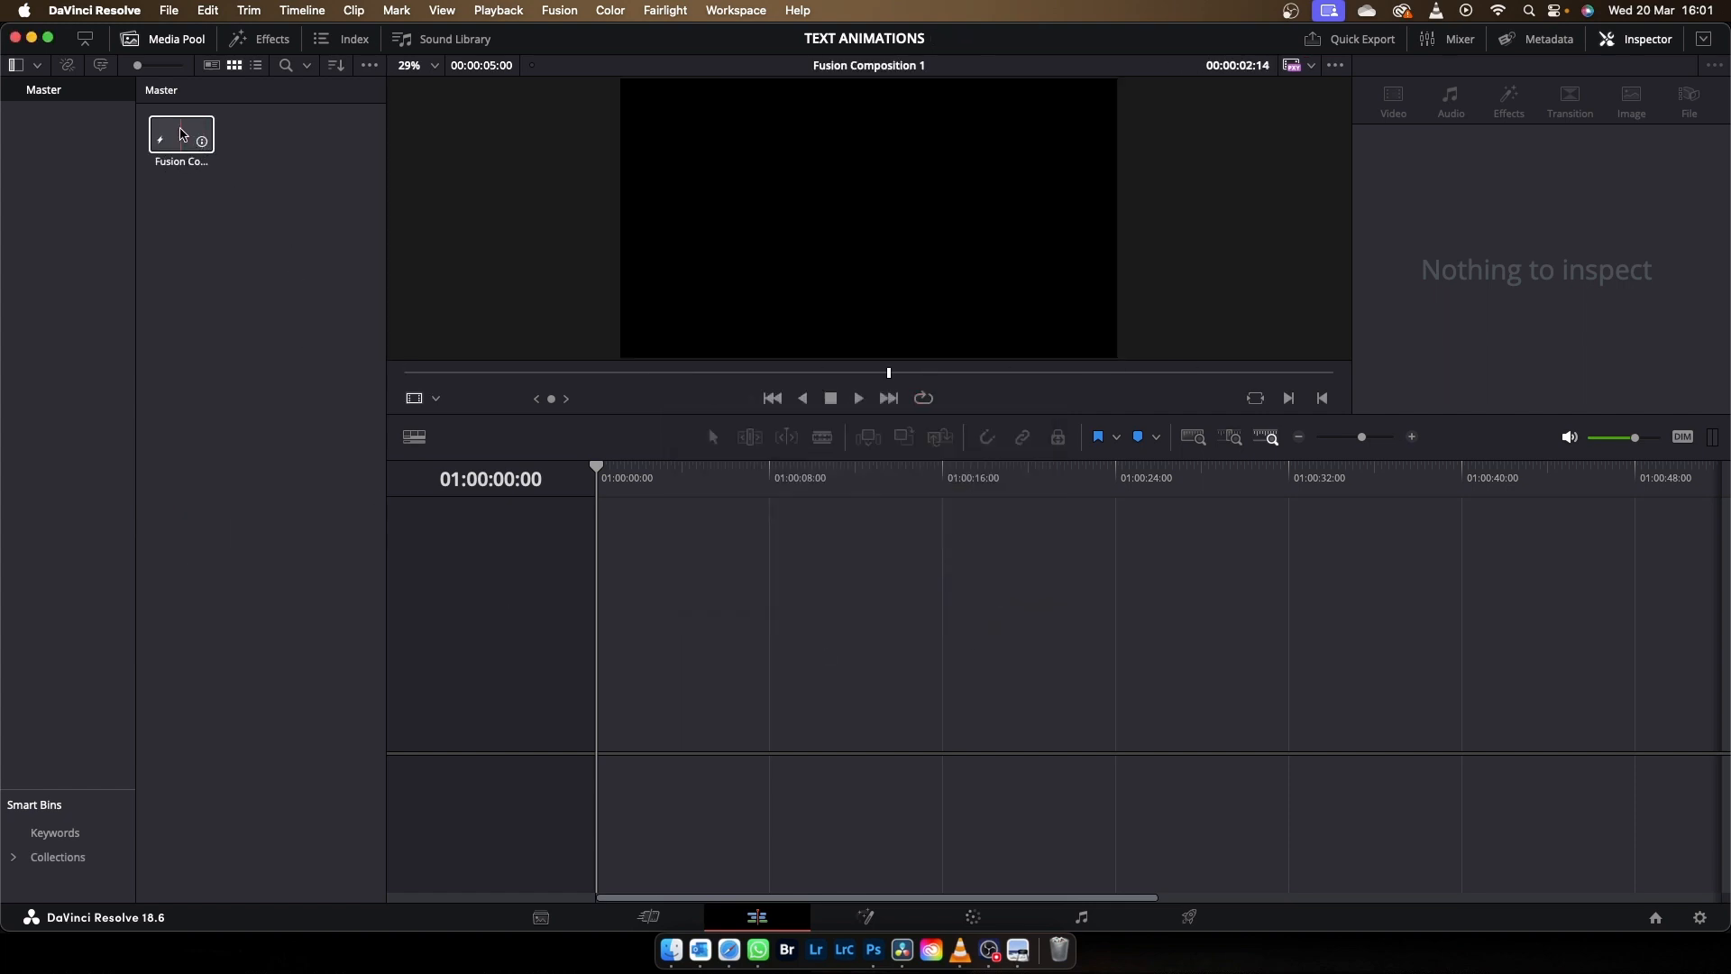
double_click(177, 141)
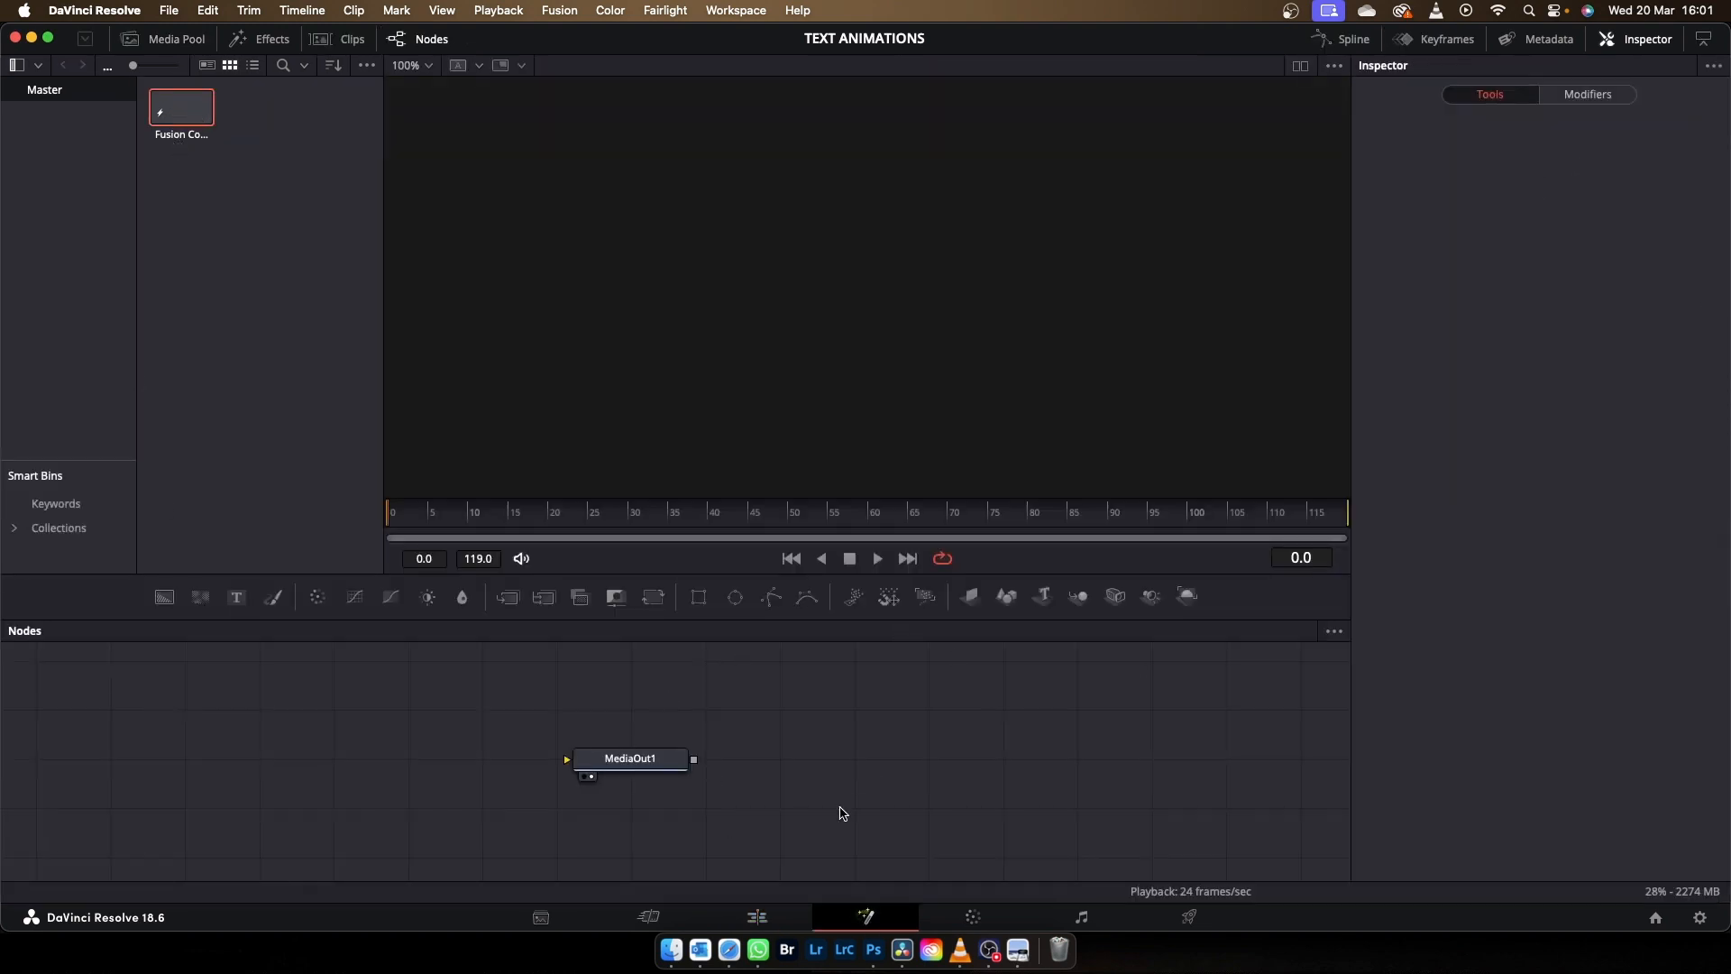
Make room for the node graph by moving MediaOut1 to its far right, with the window full screen and the media pool hidden
click(48, 39)
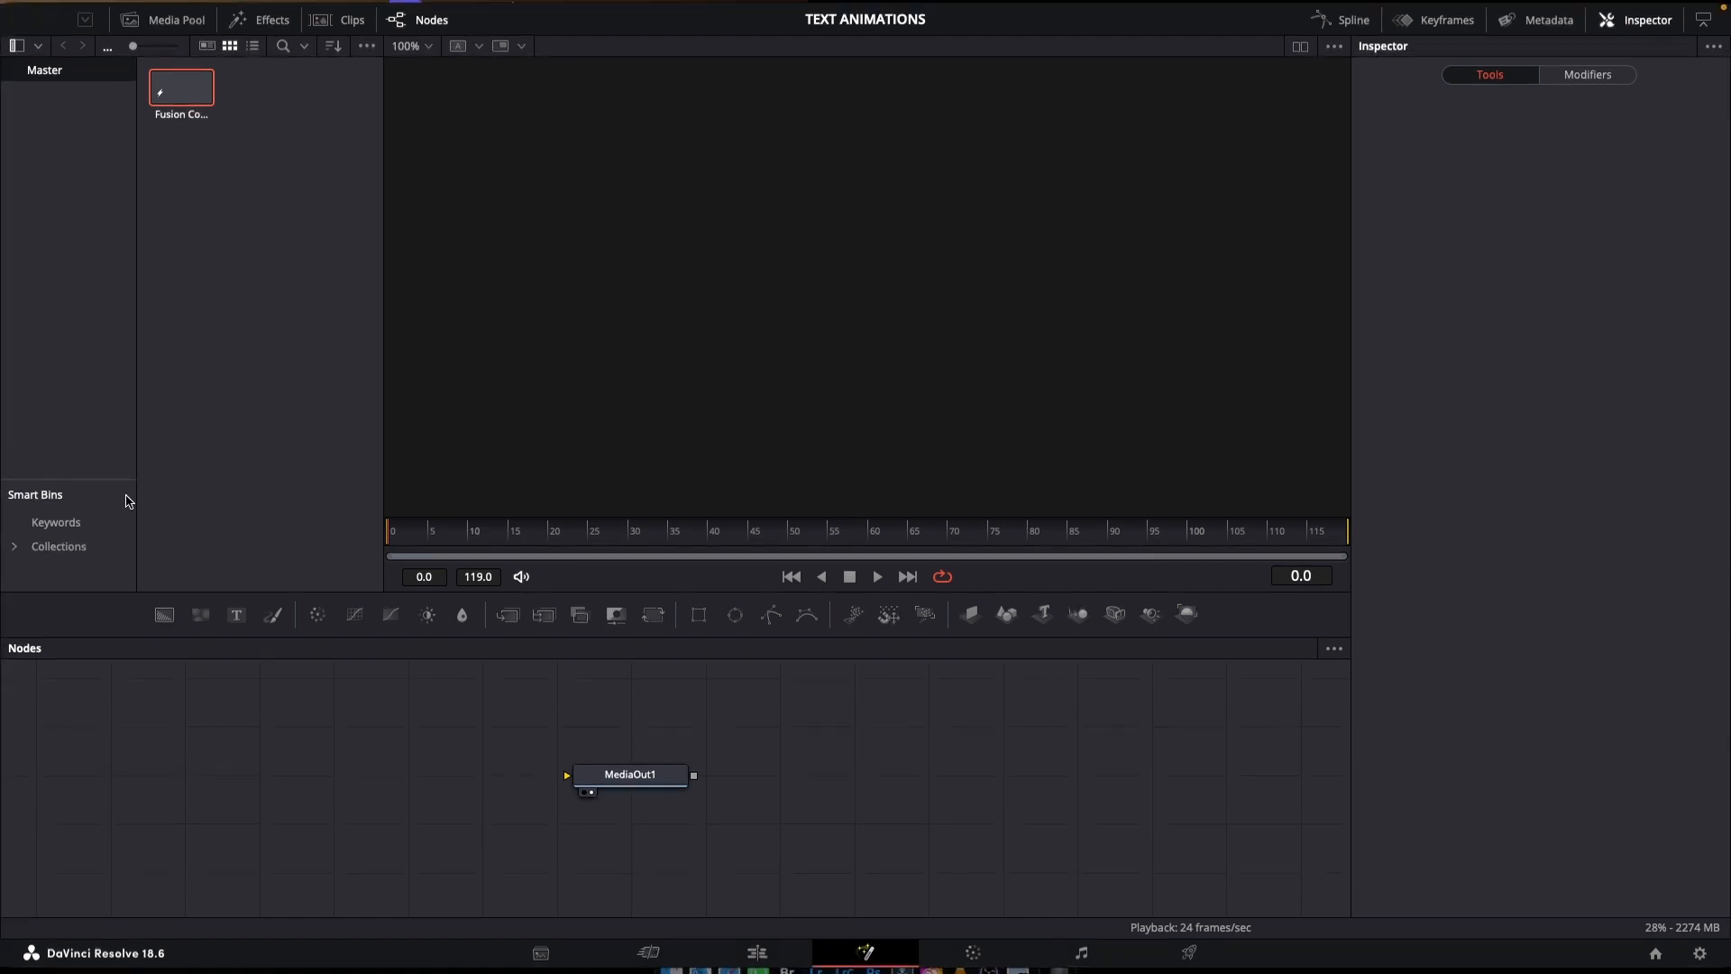
drag(669, 797, 1221, 799)
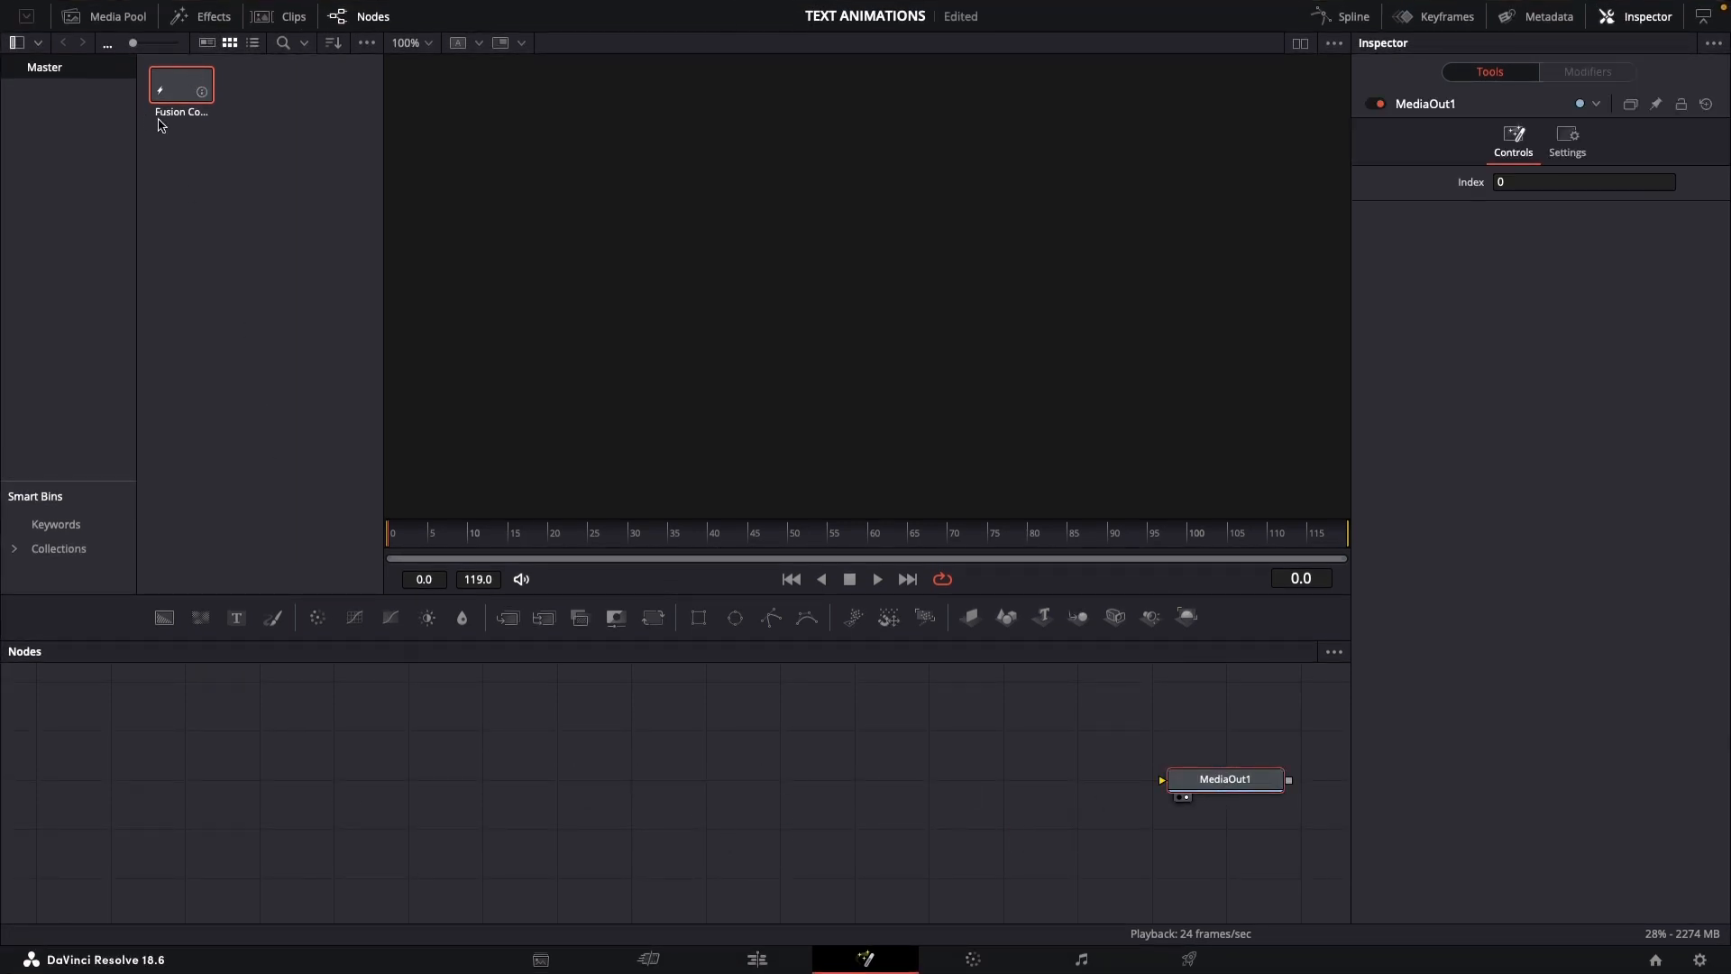
click(116, 23)
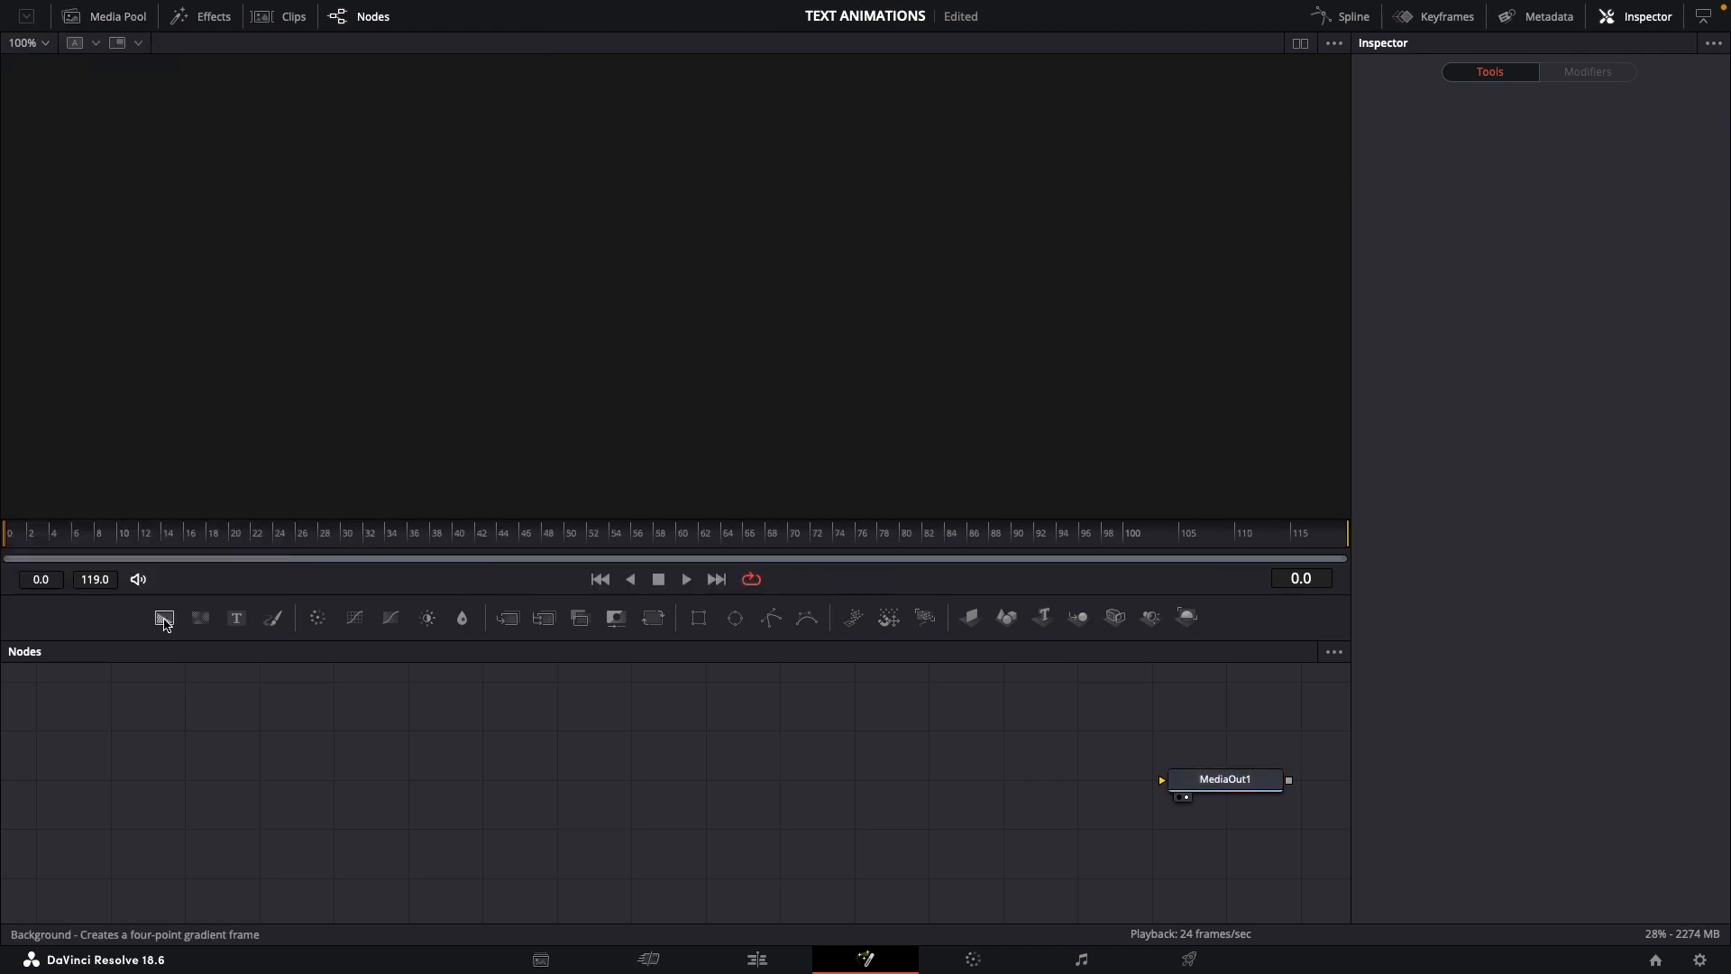
Add a fully transparent Background node with alpha 0.0, connected to MediaOut1 and named TP
drag(164, 623, 1209, 781)
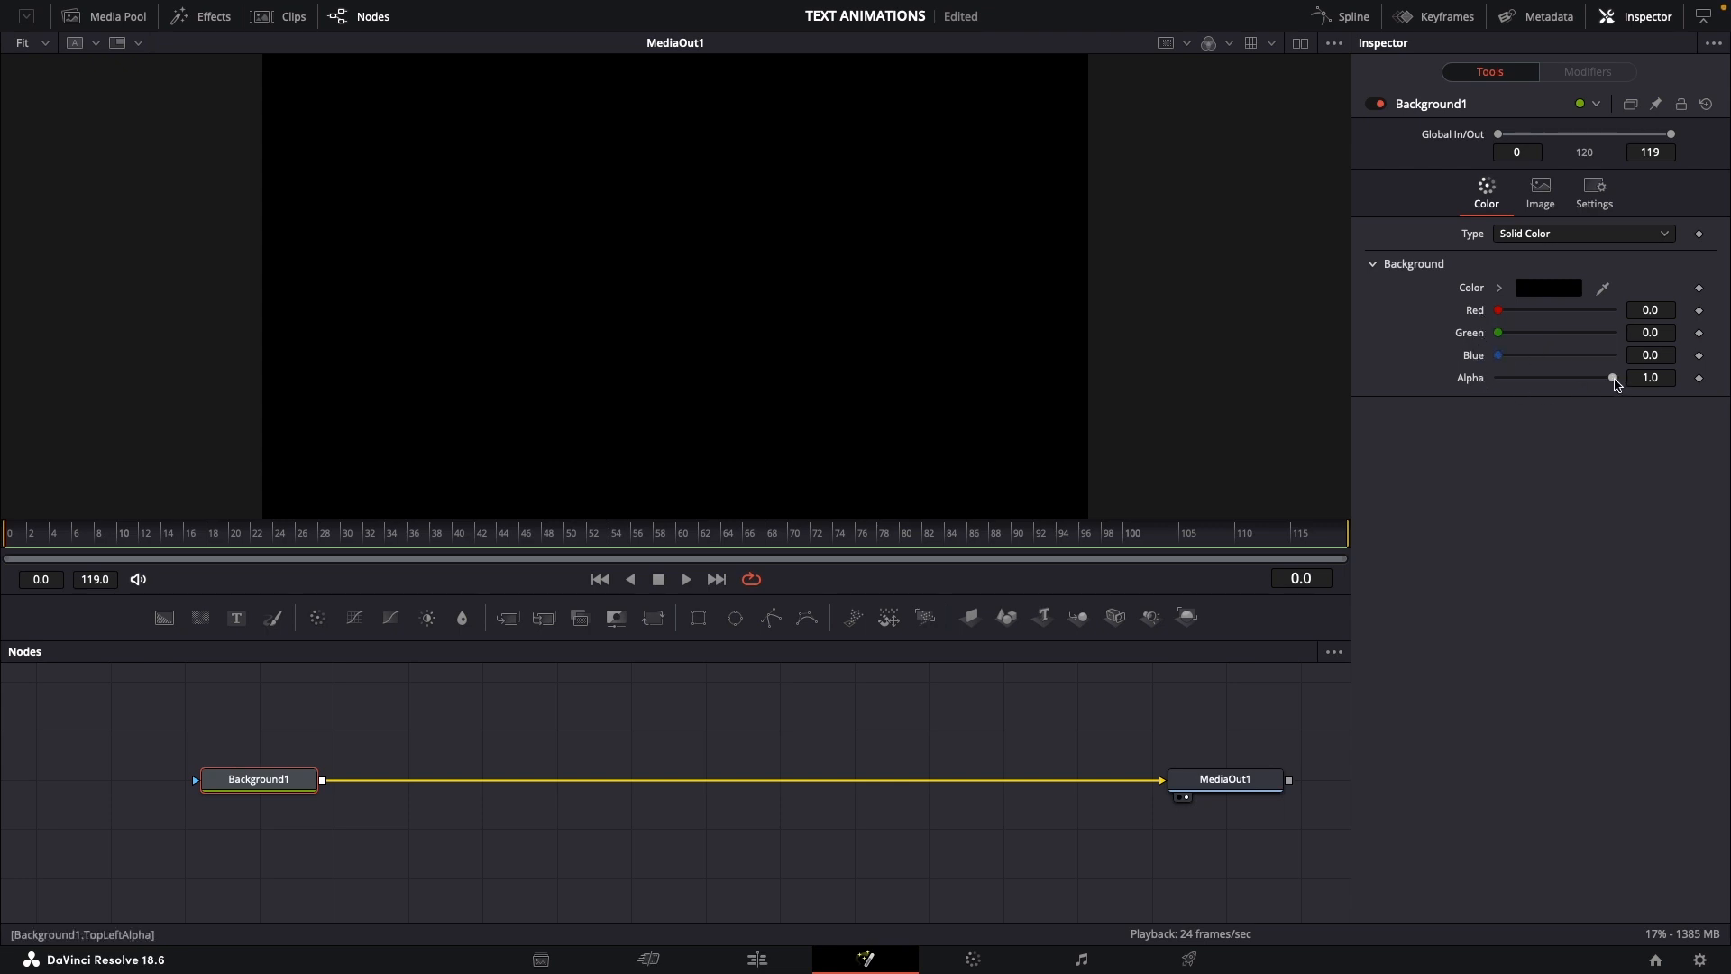
drag(1614, 379, 1333, 406)
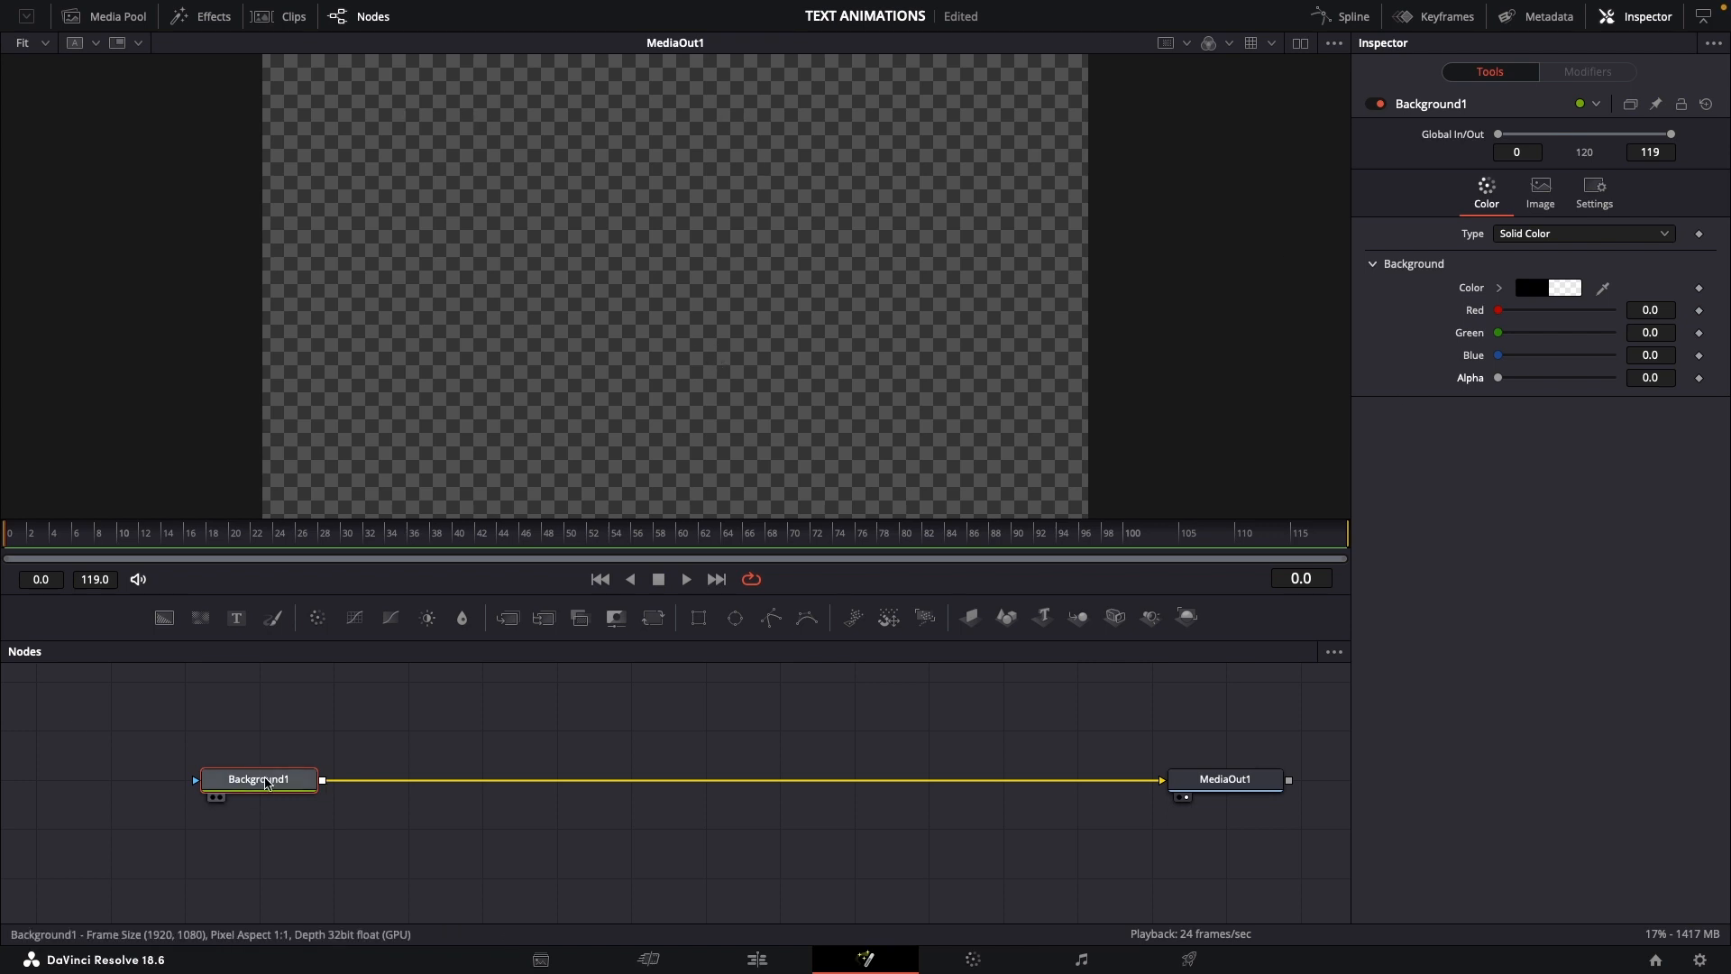
key(F2)
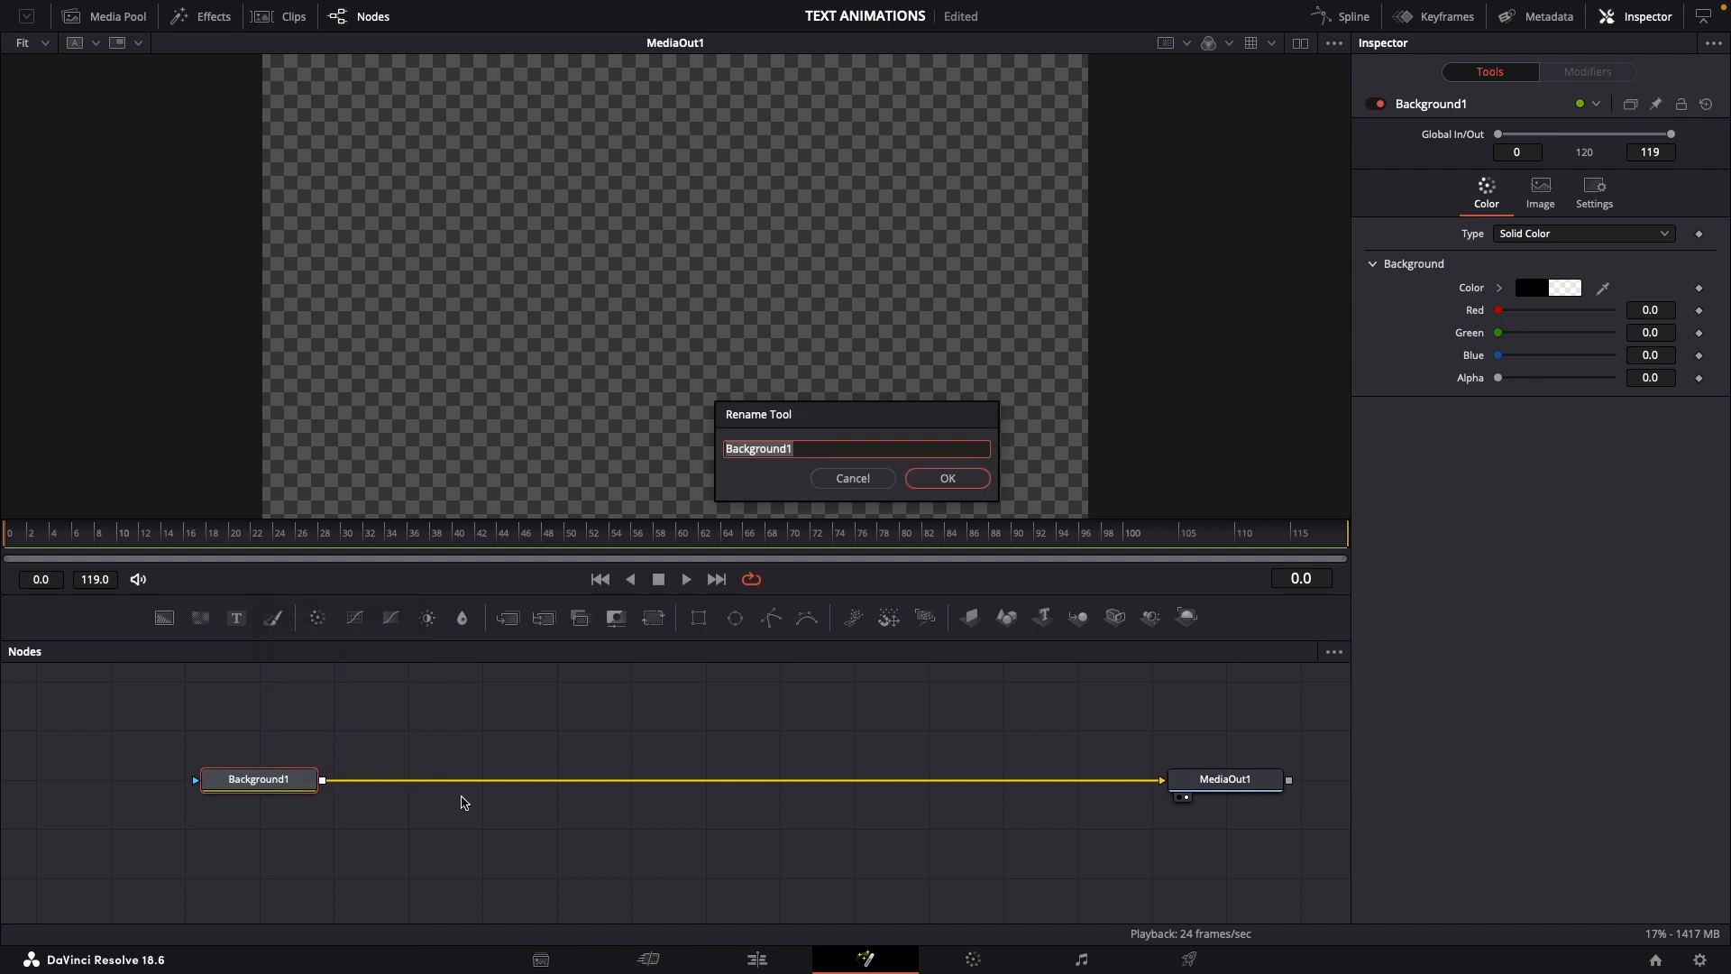
text(TP)
key(Return)
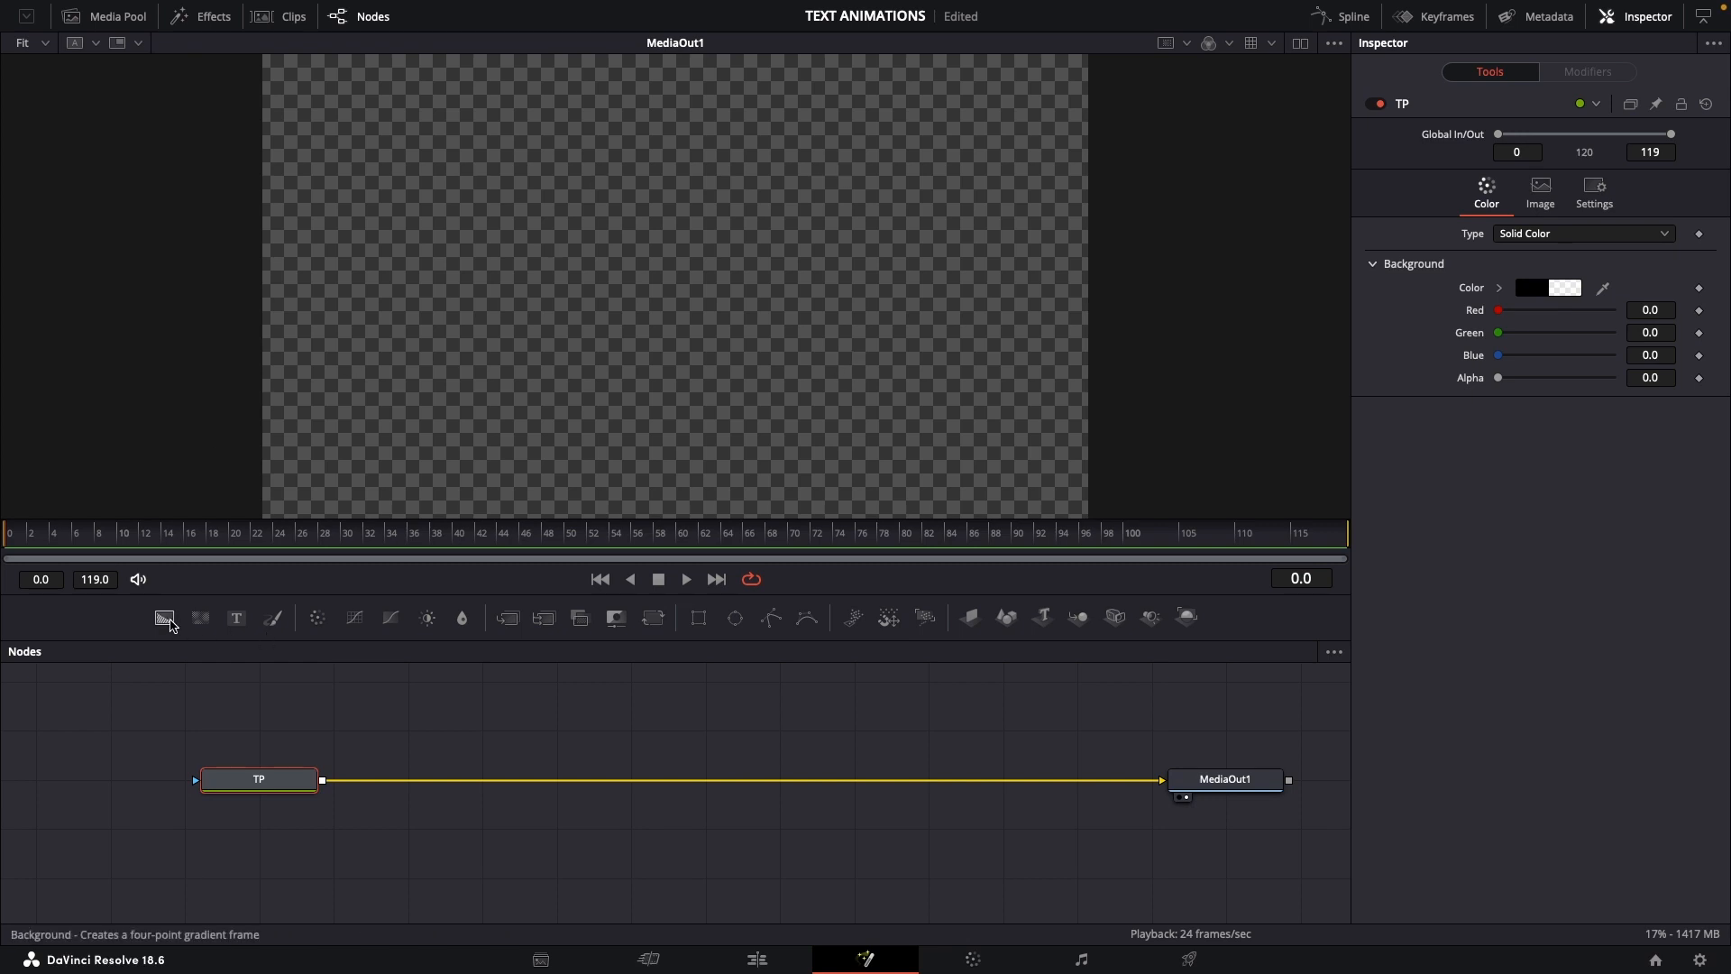
Add a second Background node named COLOR and merge it over the TP node
drag(170, 622, 499, 735)
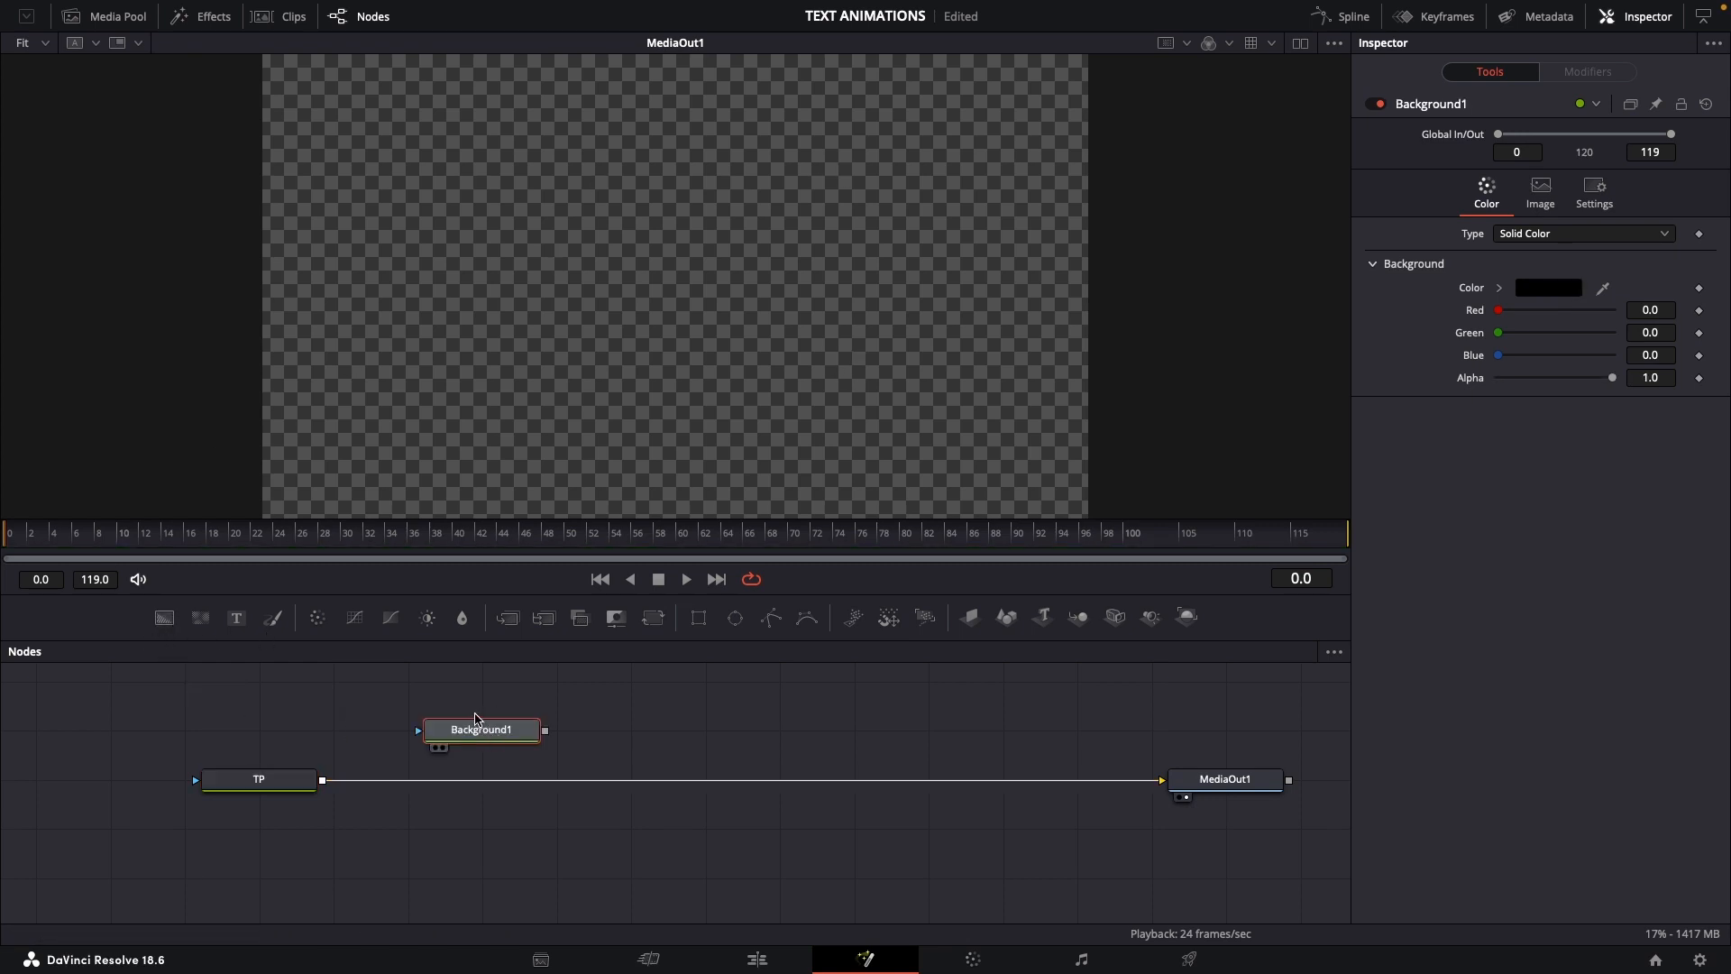
key(F2)
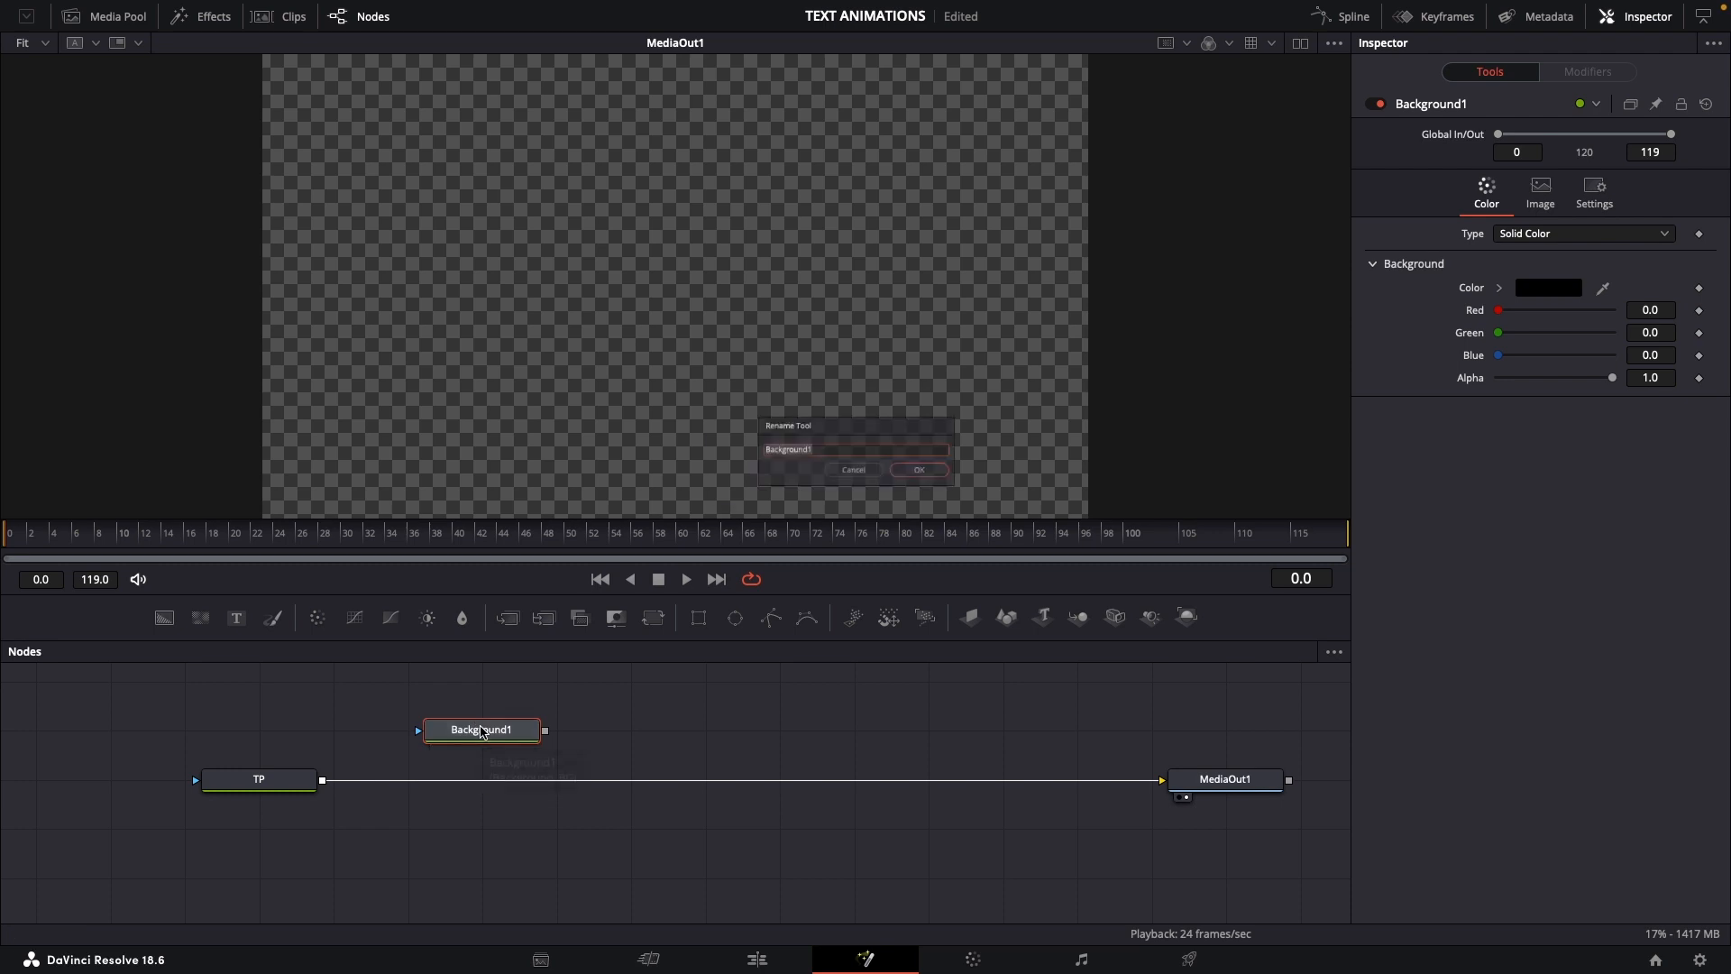
text(COLOR)
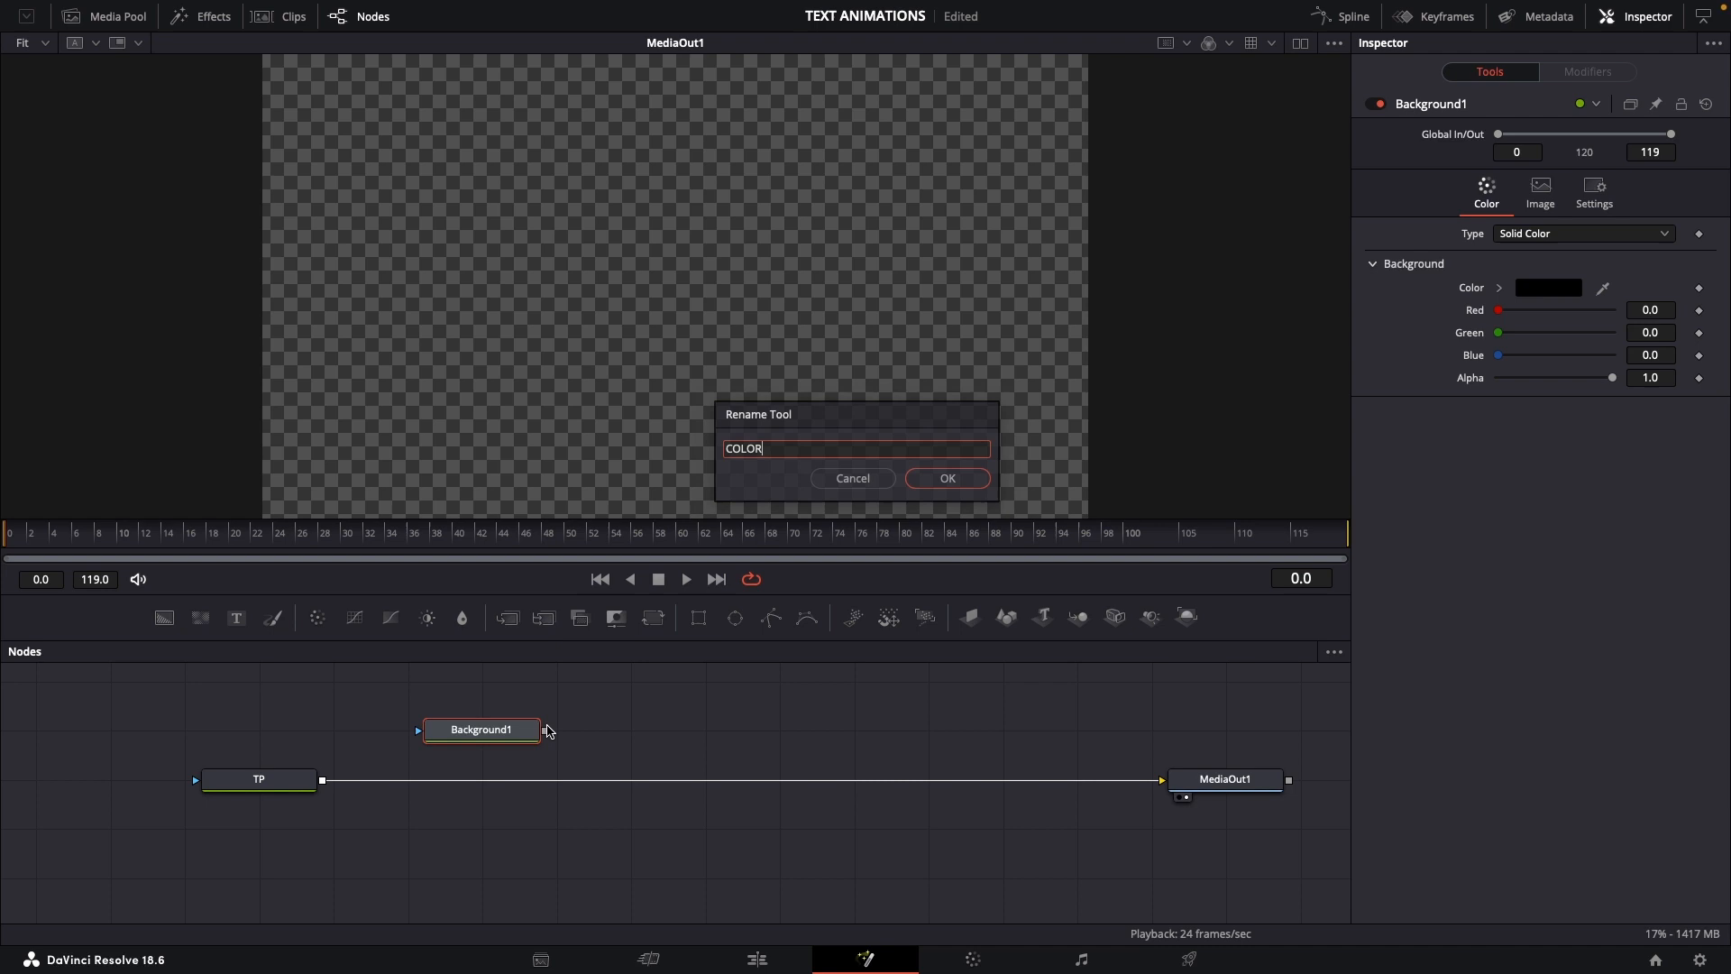
key(Return)
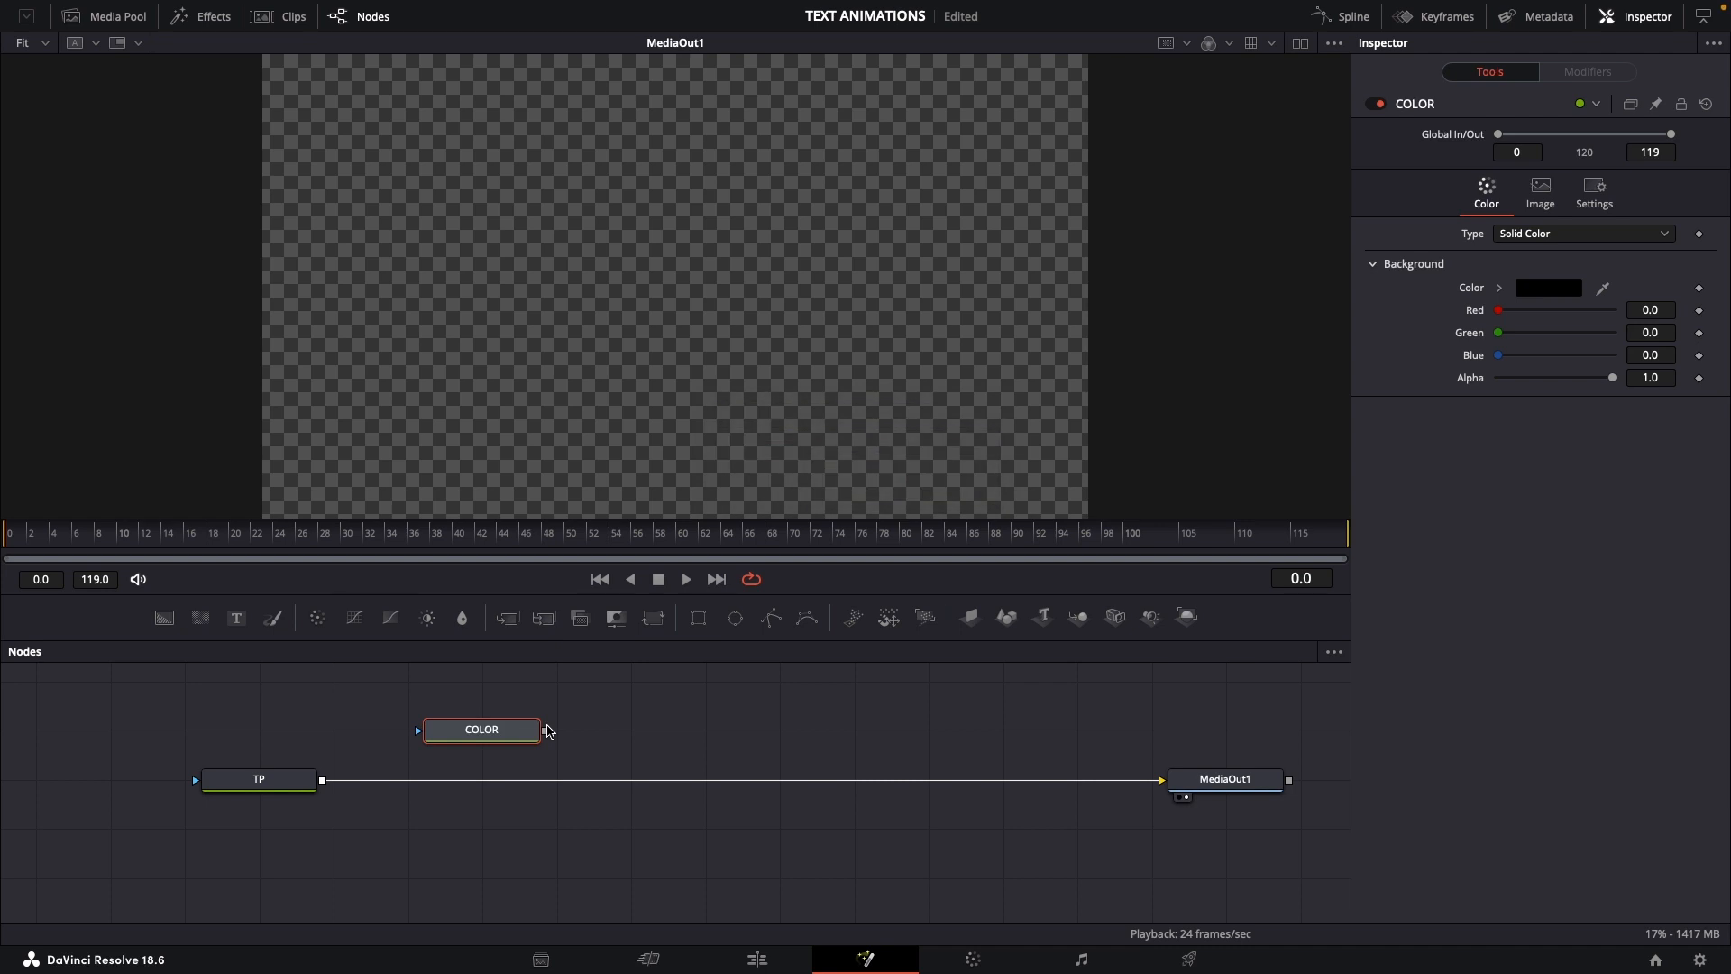
drag(451, 735, 322, 786)
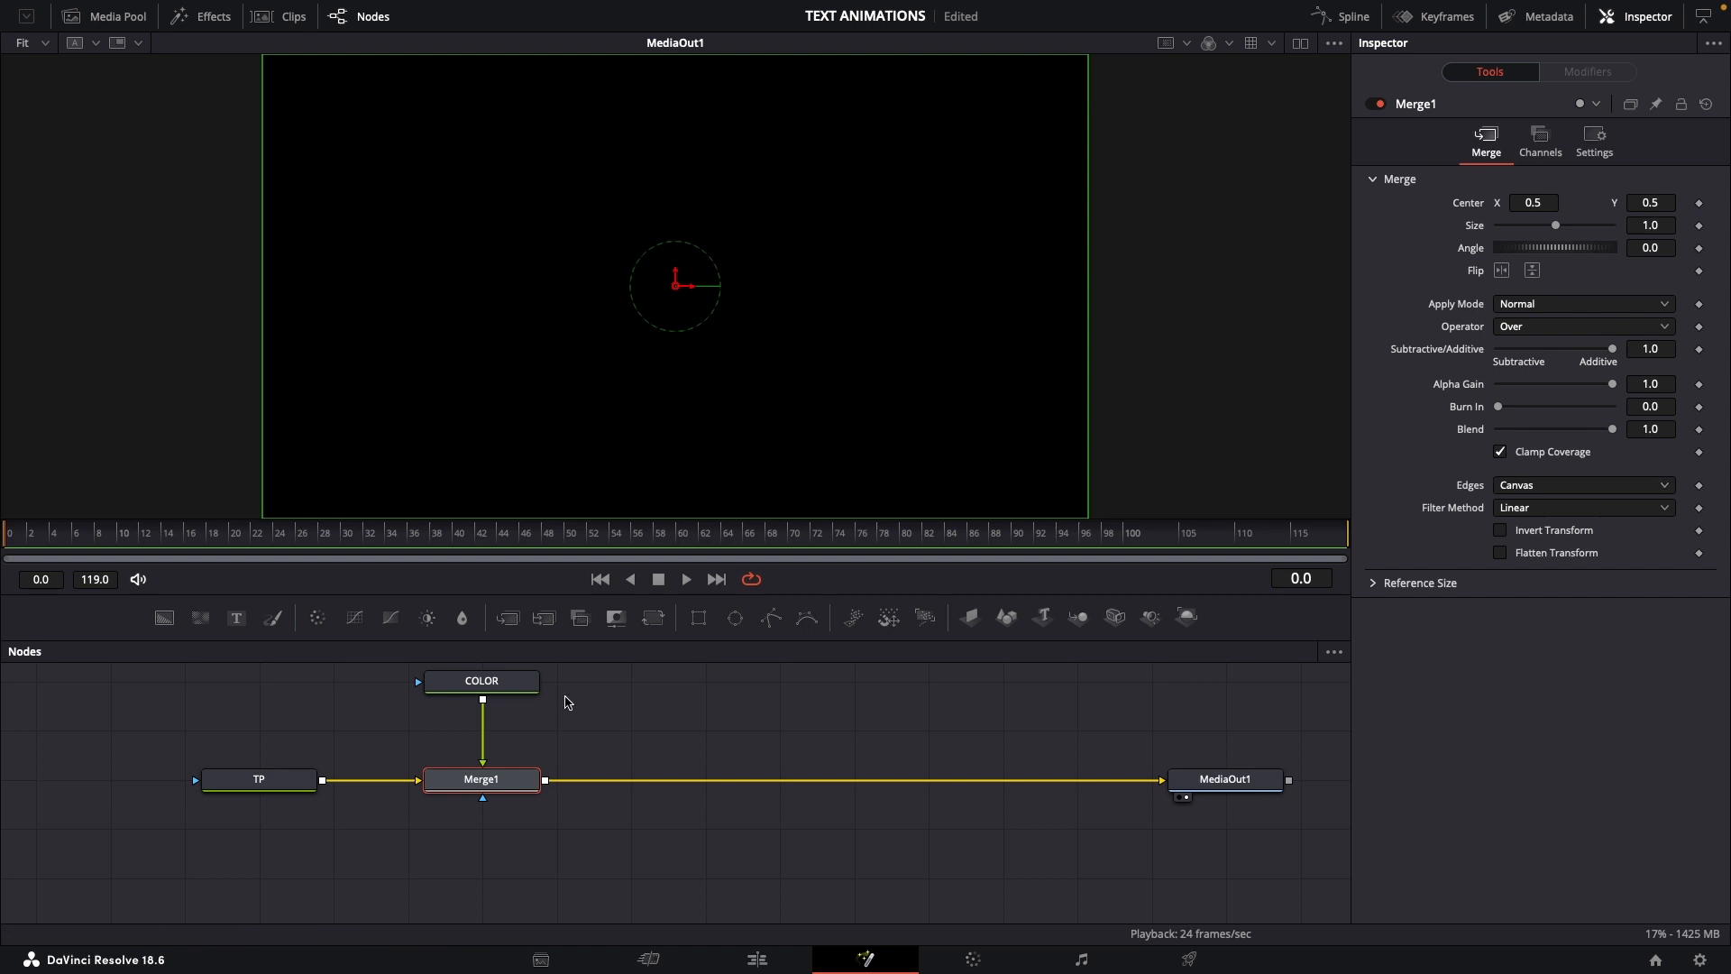
Set the COLOR background to dark purple, about red 0.31, green 0.09 and blue 0.36
click(485, 690)
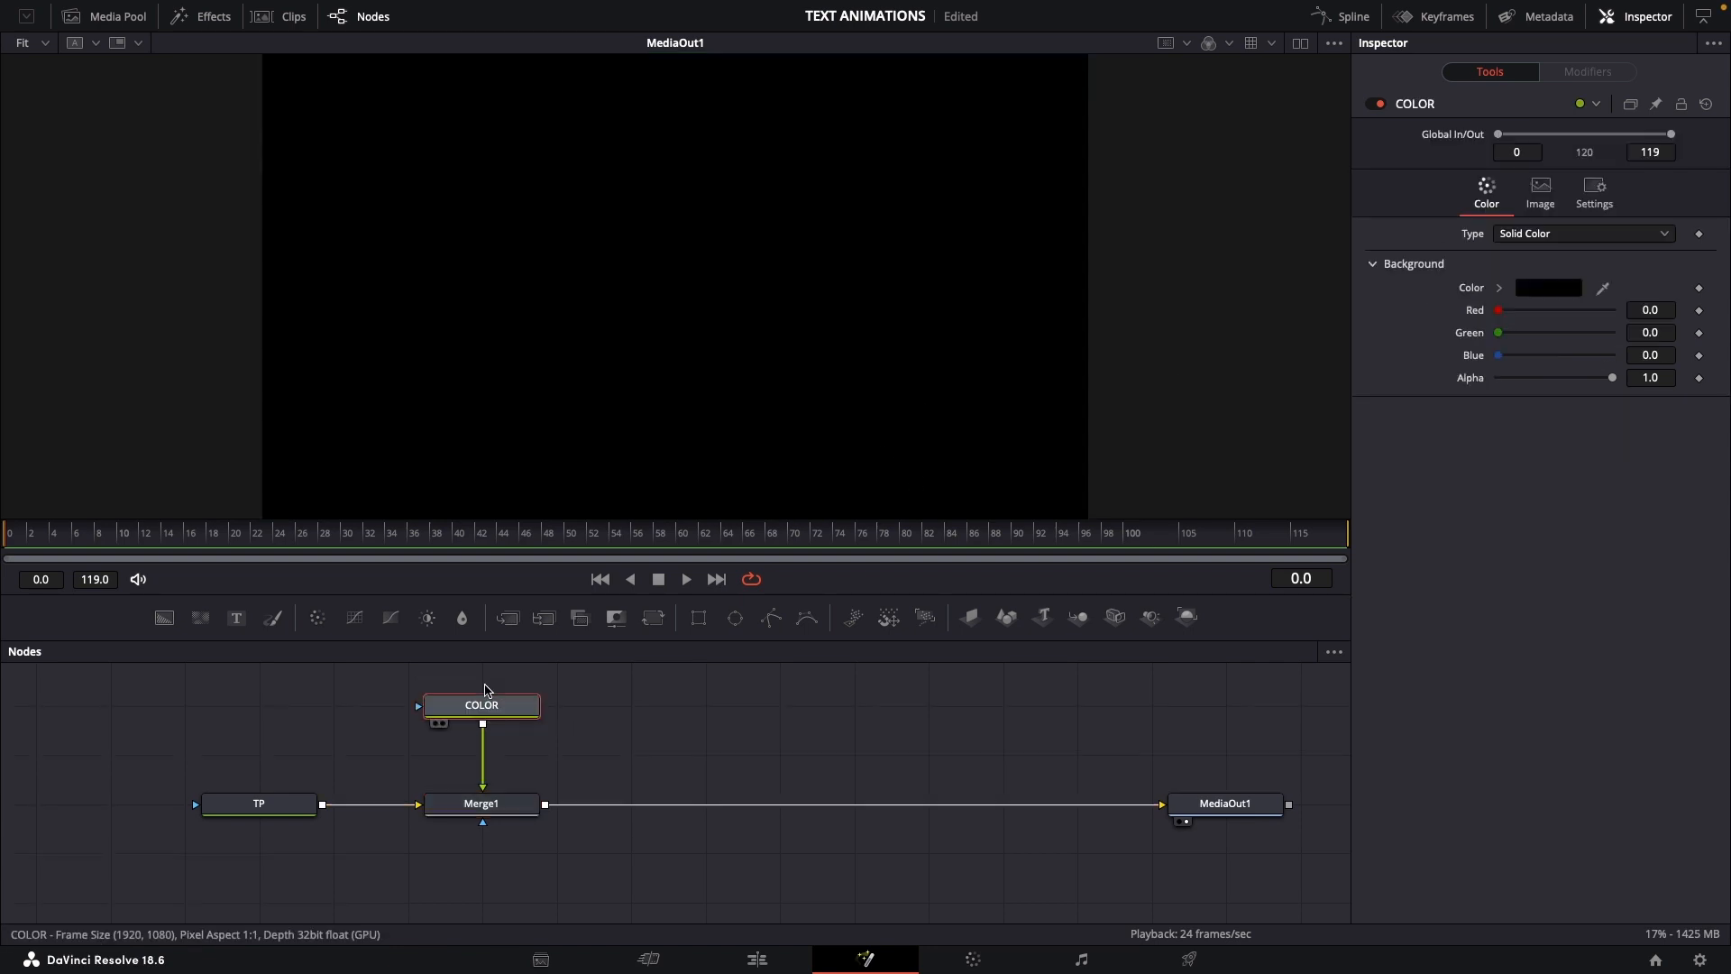
click(1556, 297)
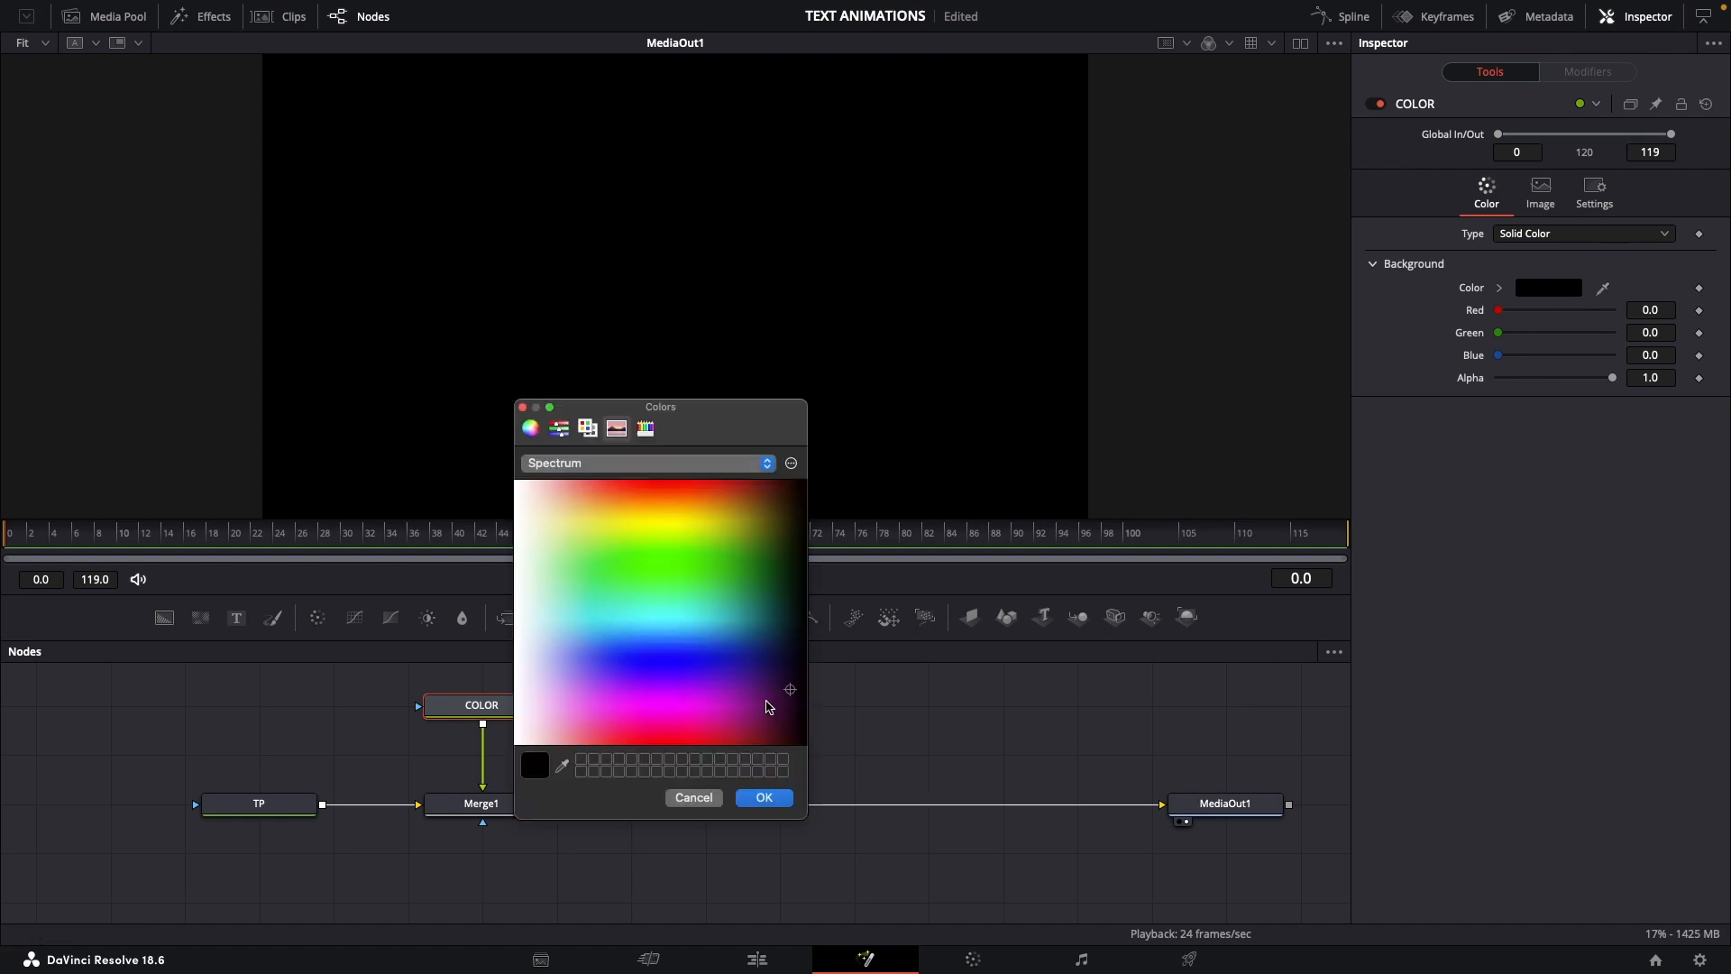
drag(767, 705, 758, 695)
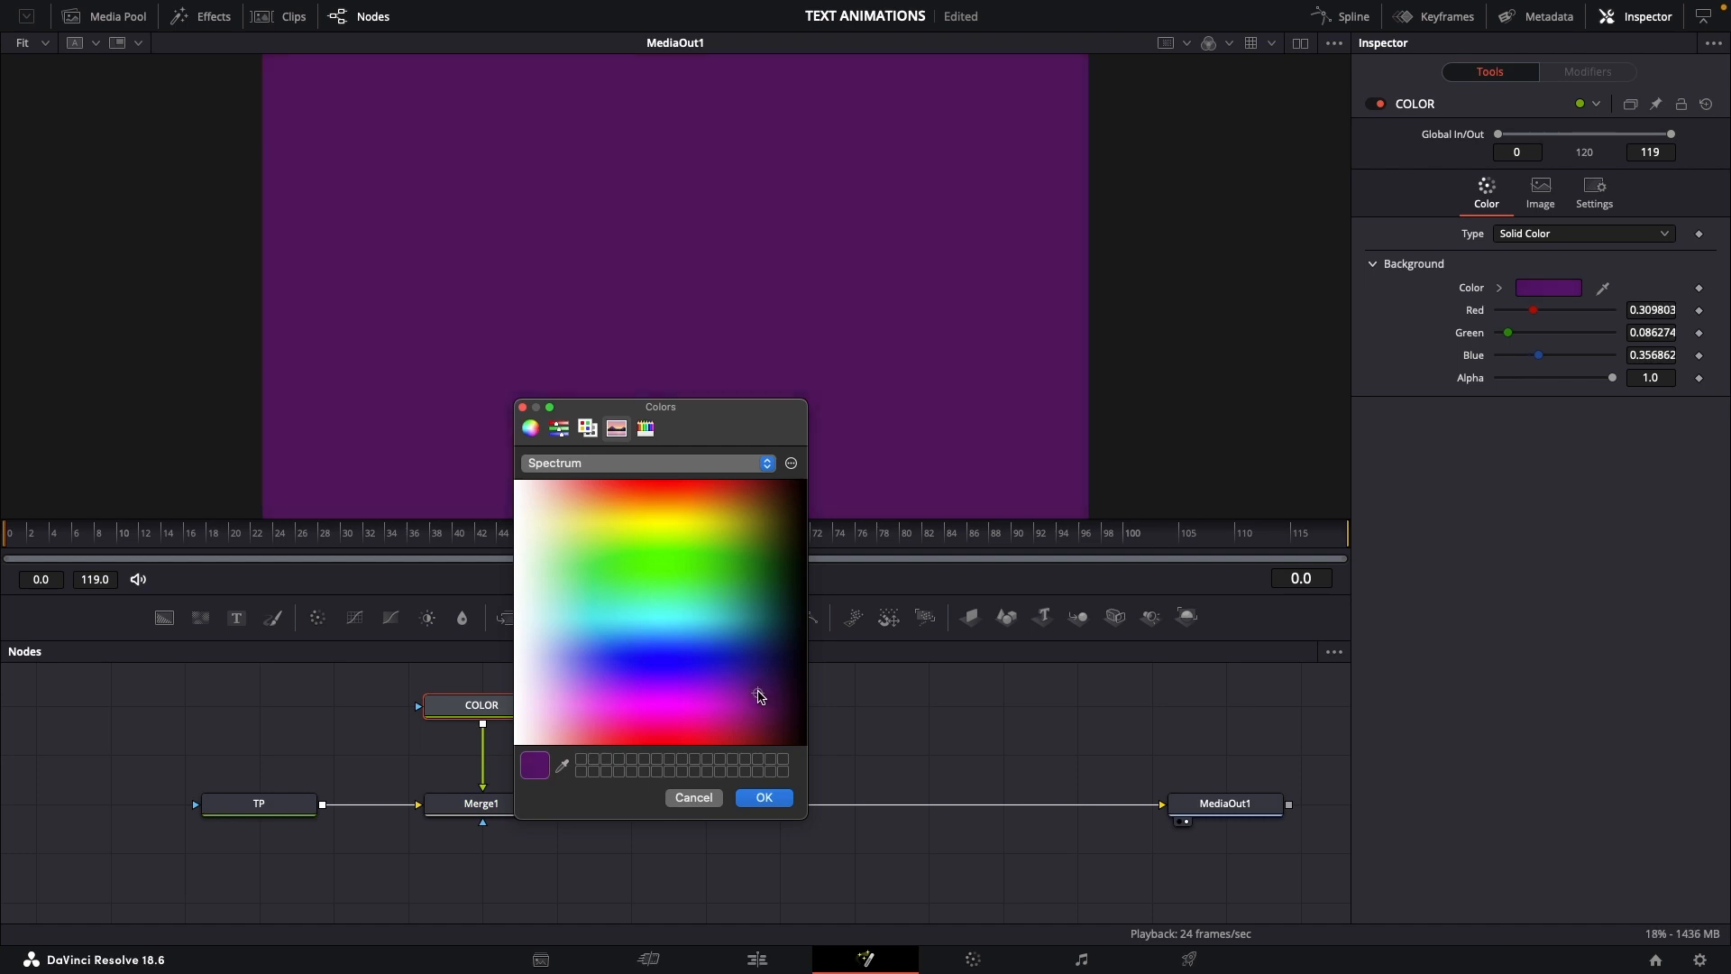
click(763, 798)
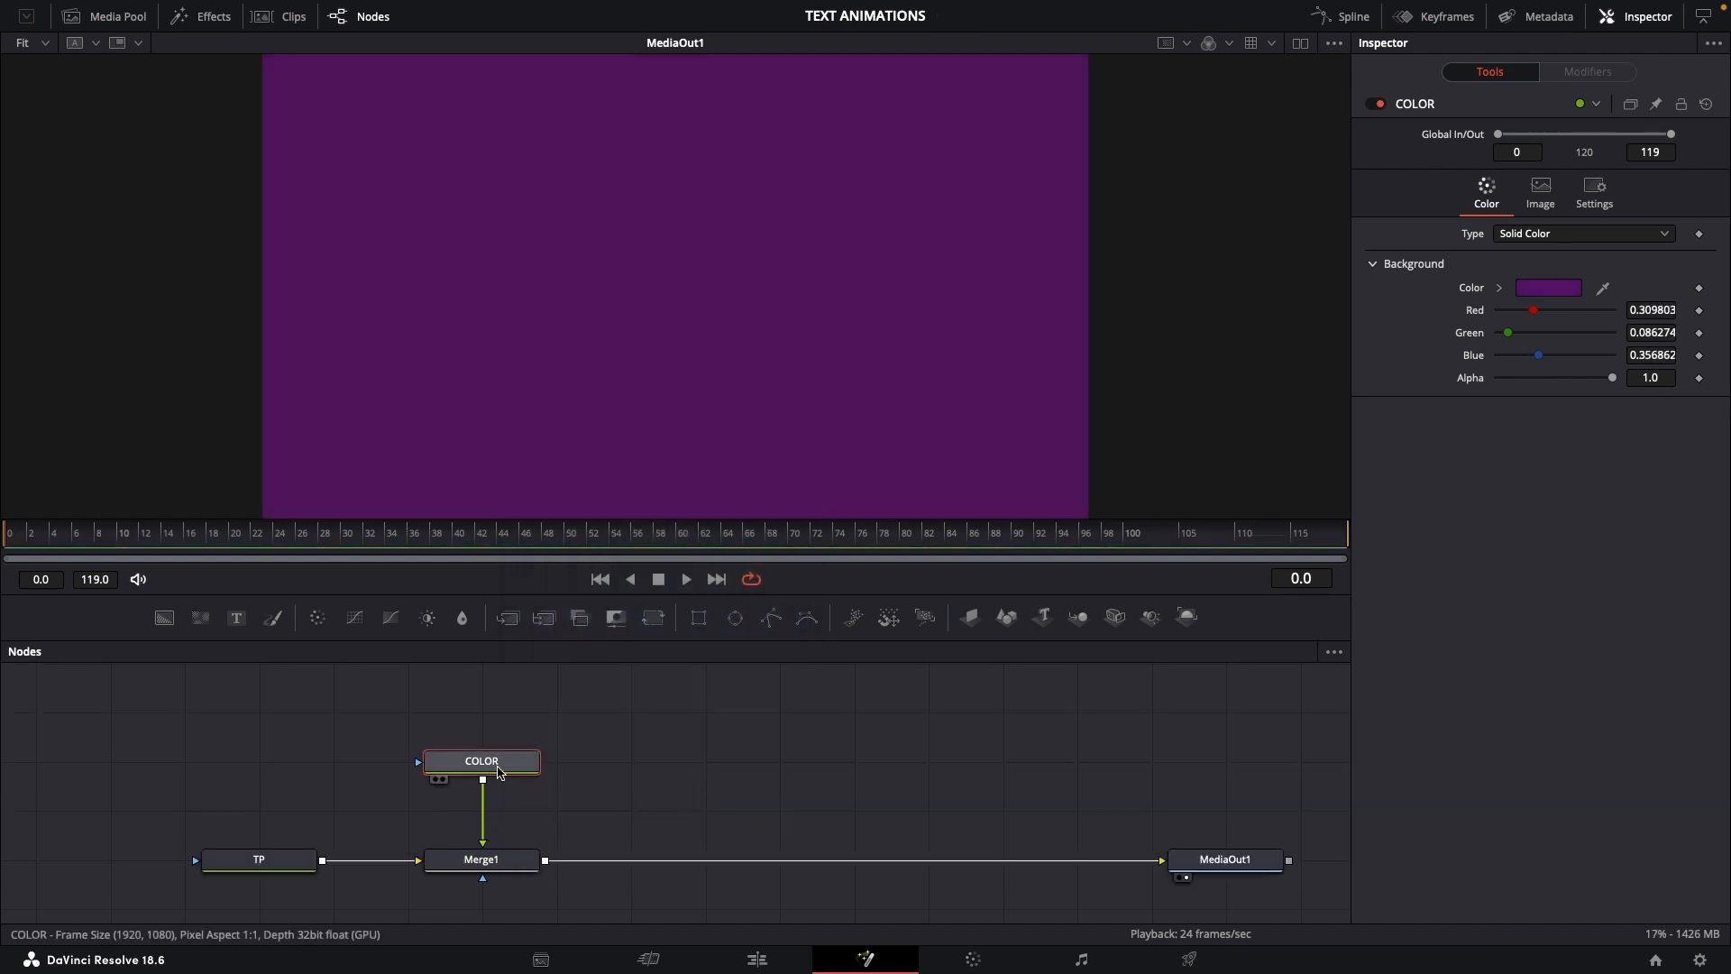
Mask the COLOR node with a Rectangle of width 0.45 and height 0.15
click(700, 618)
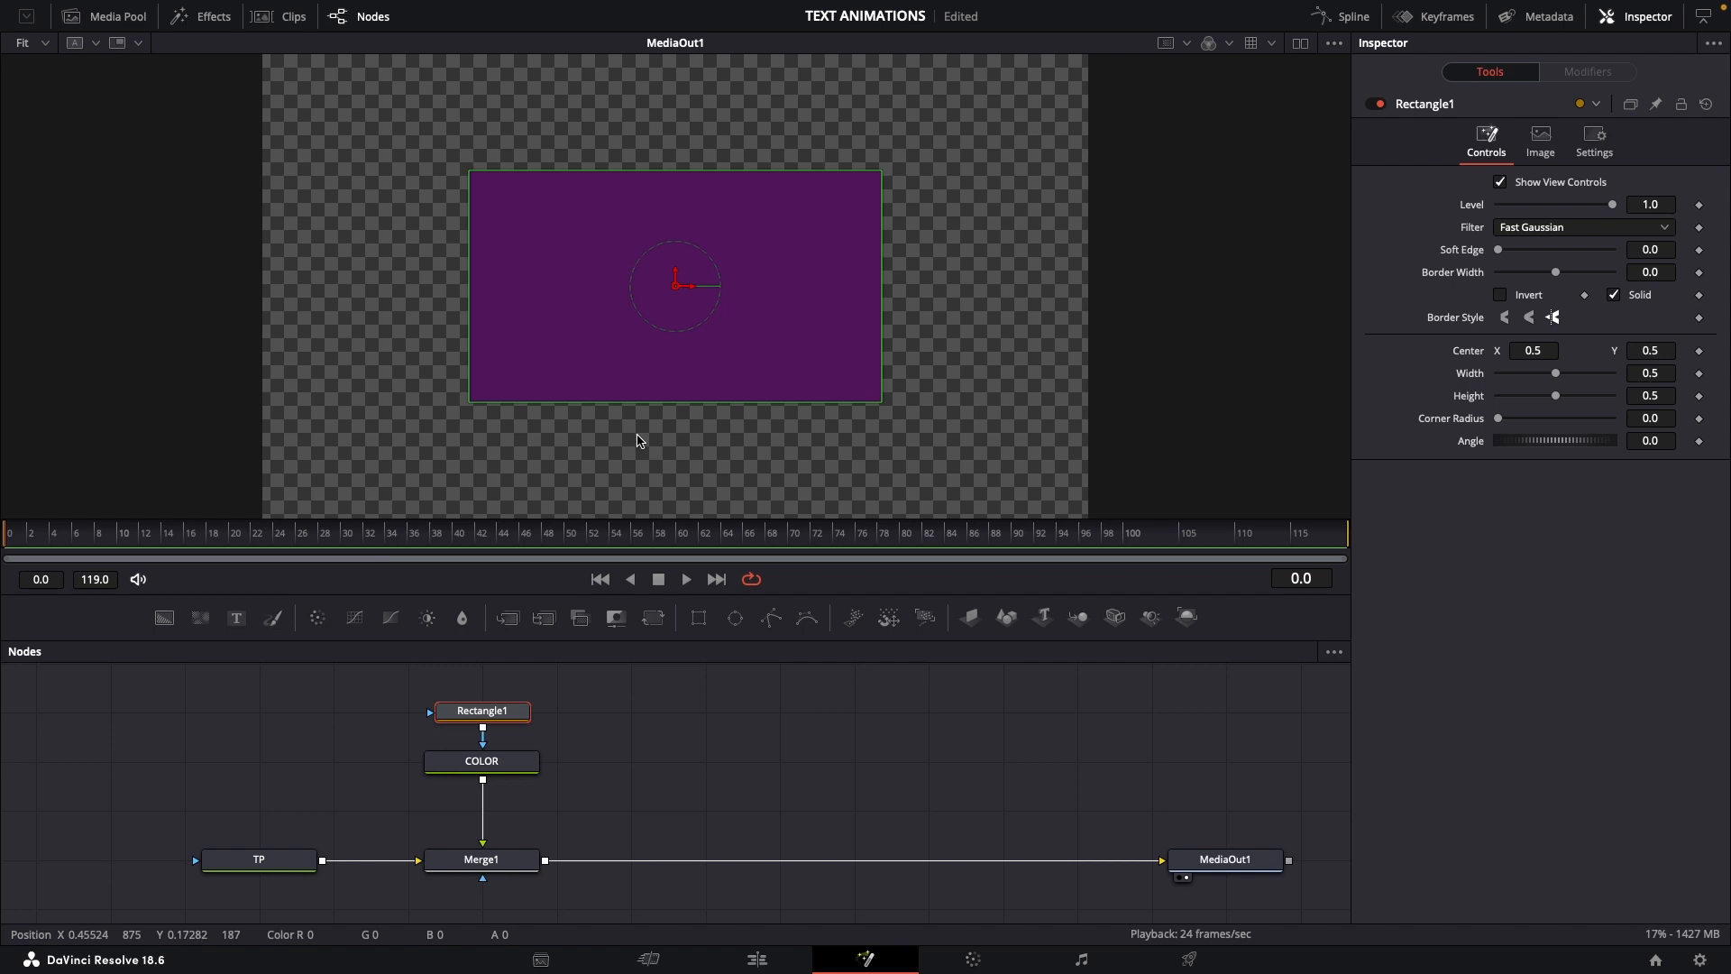
drag(668, 171, 672, 216)
drag(478, 291, 505, 303)
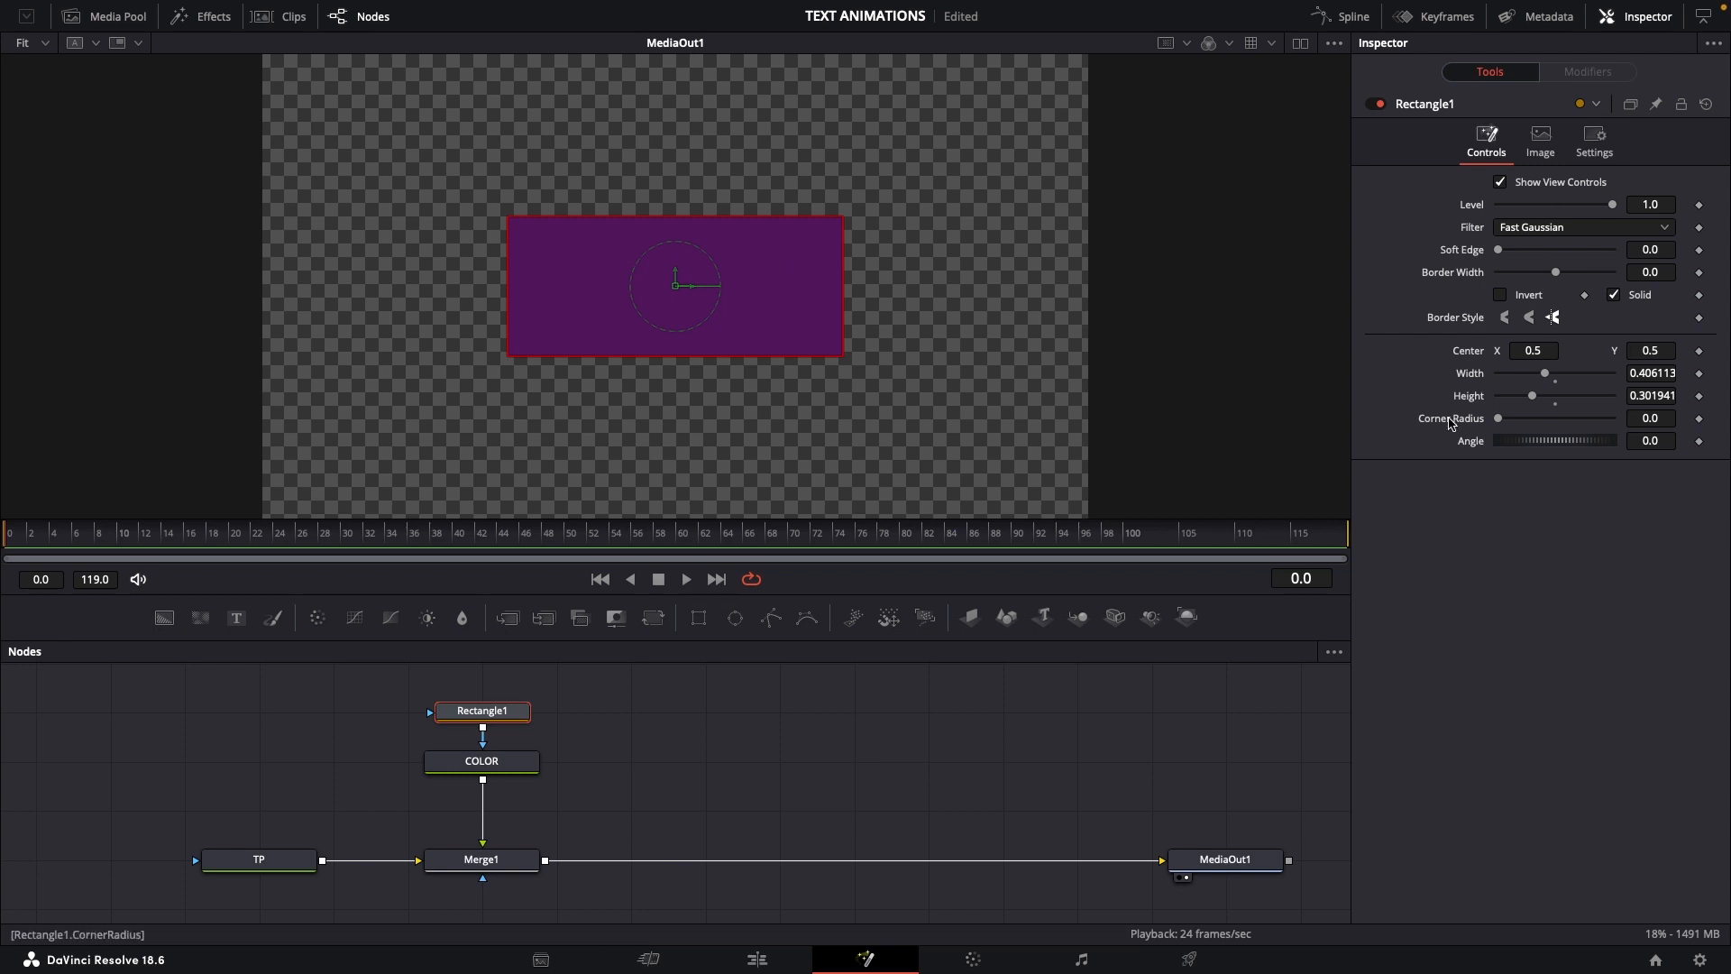
click(1672, 374)
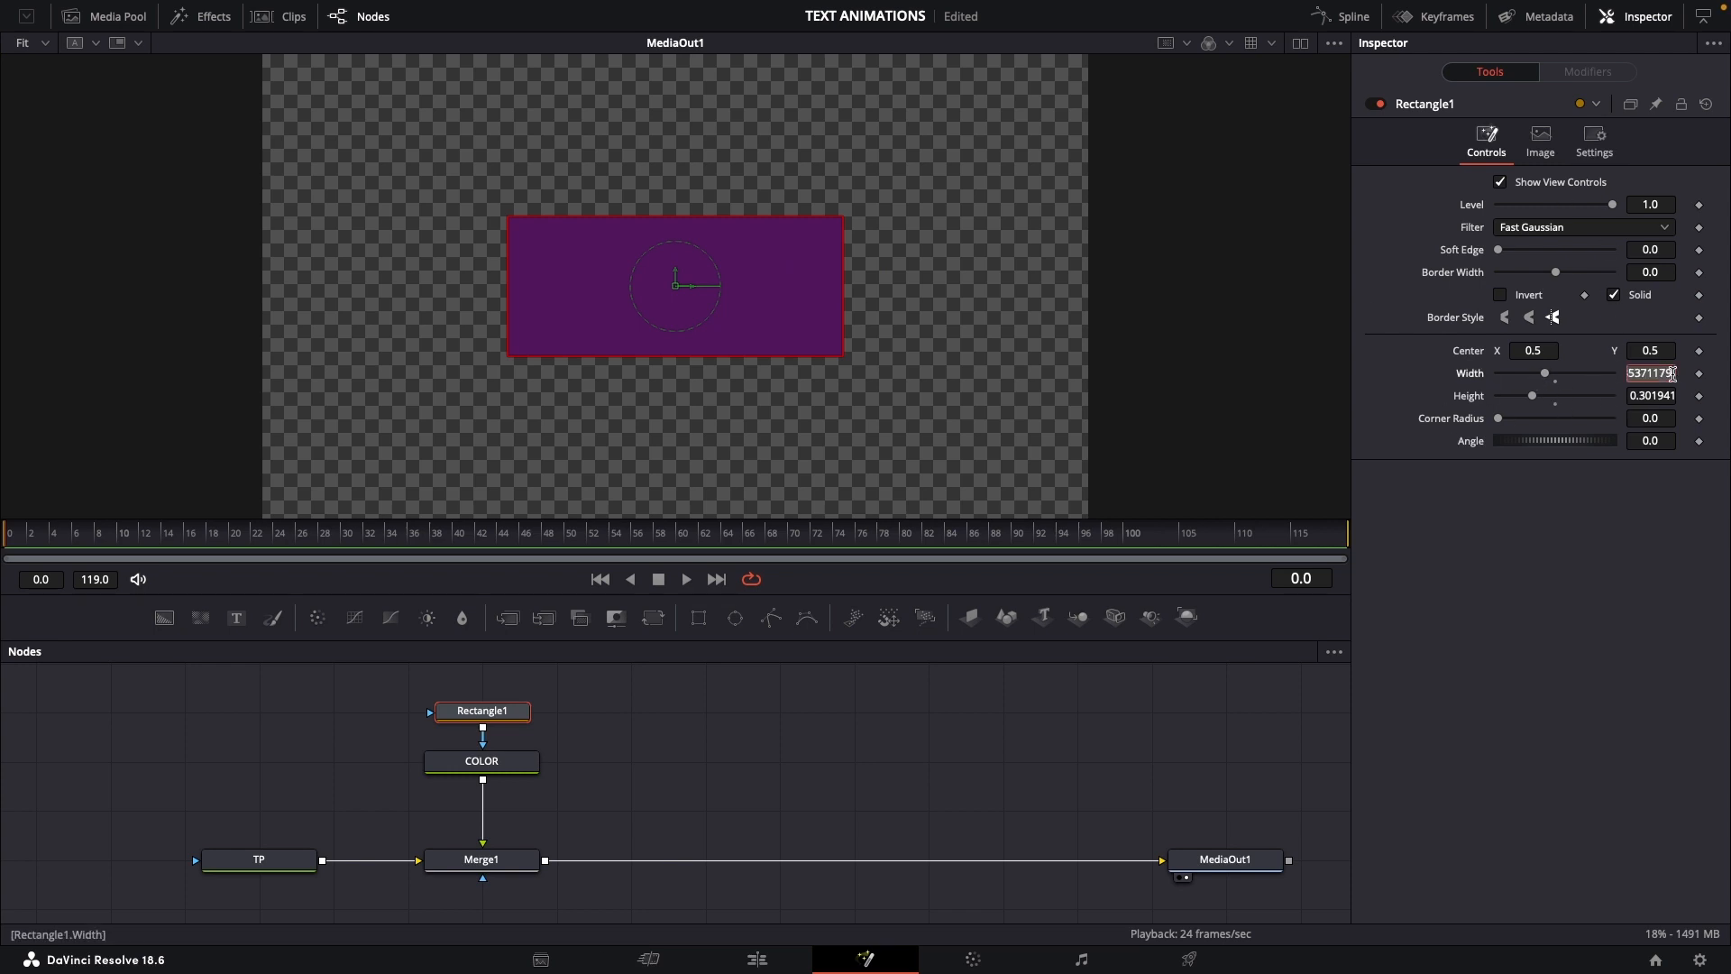
text(0.45)
key(Tab)
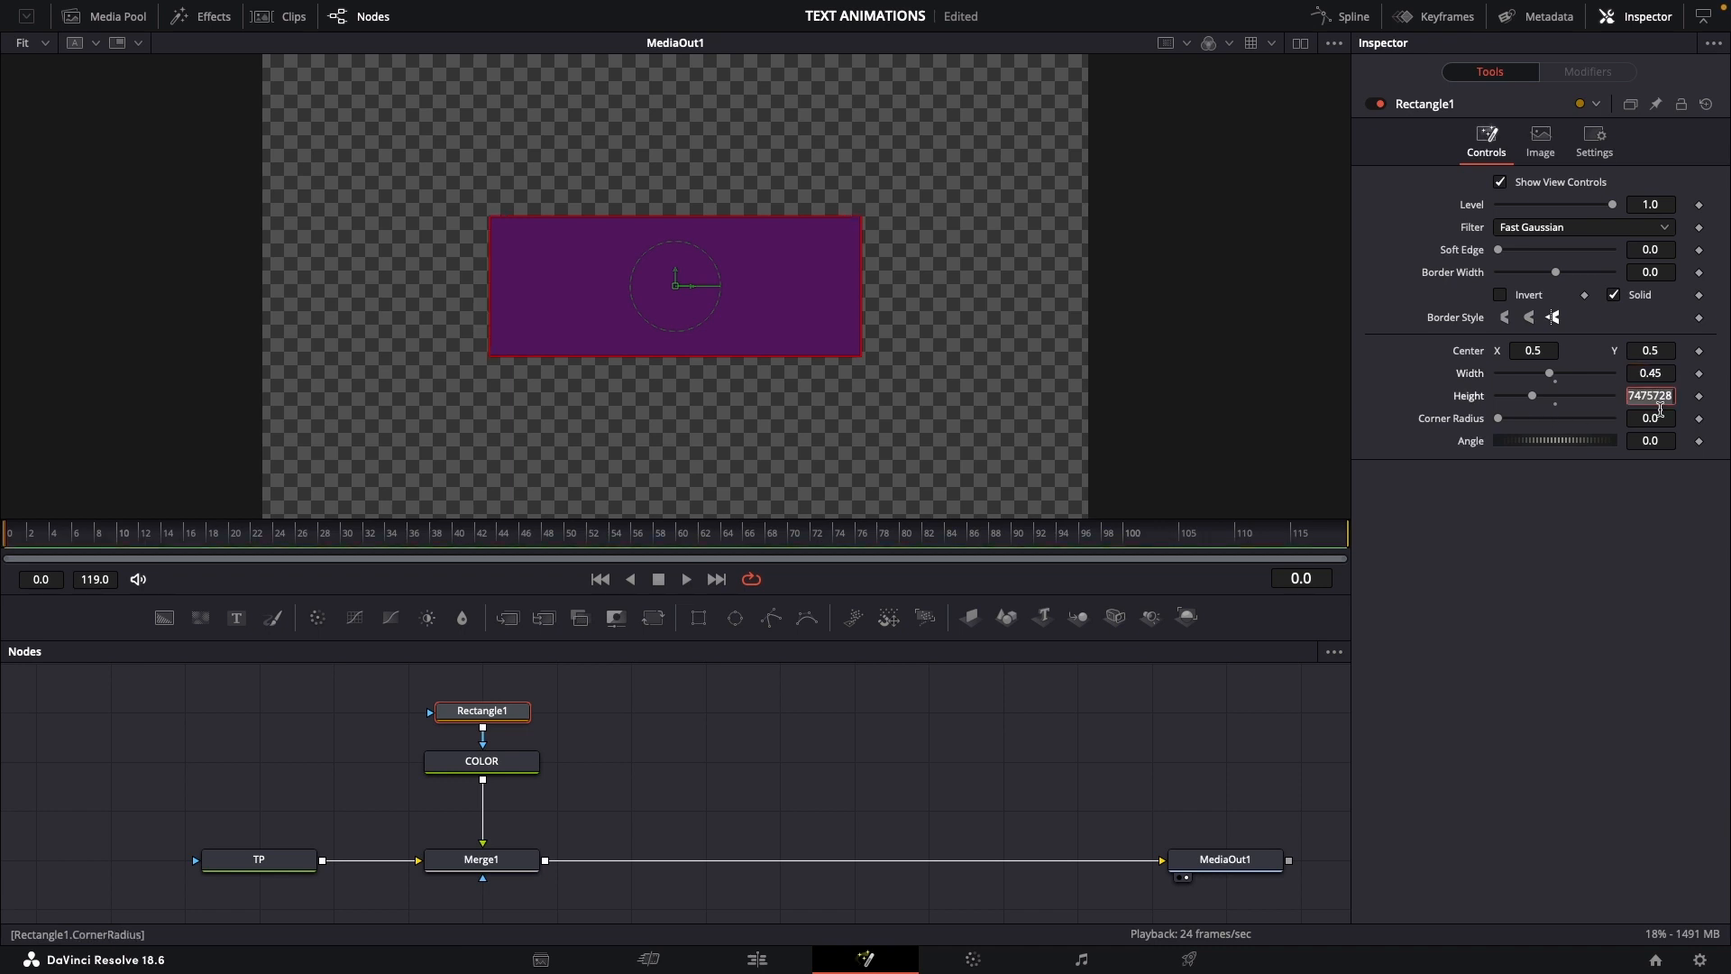
text(0.15)
key(Tab)
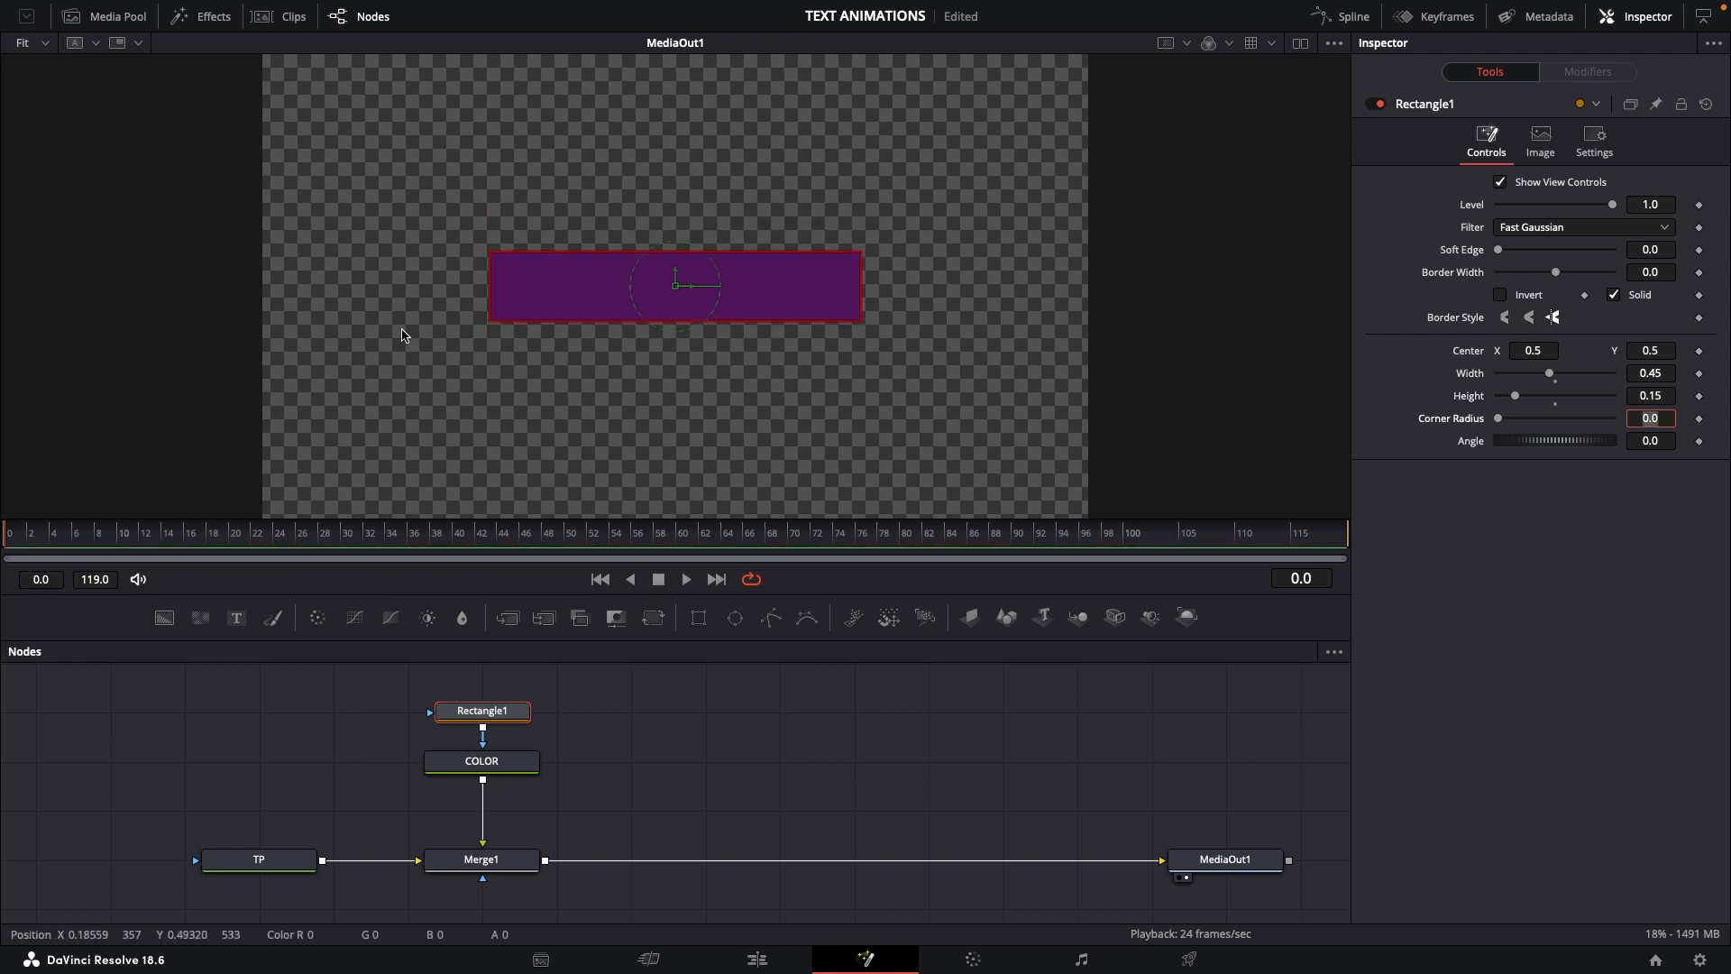
Move the rectangle mask to the frame's lower-left corner, centered about X 0.23, Y 0.13, and show the viewer guides
scroll(671, 304, down, 1)
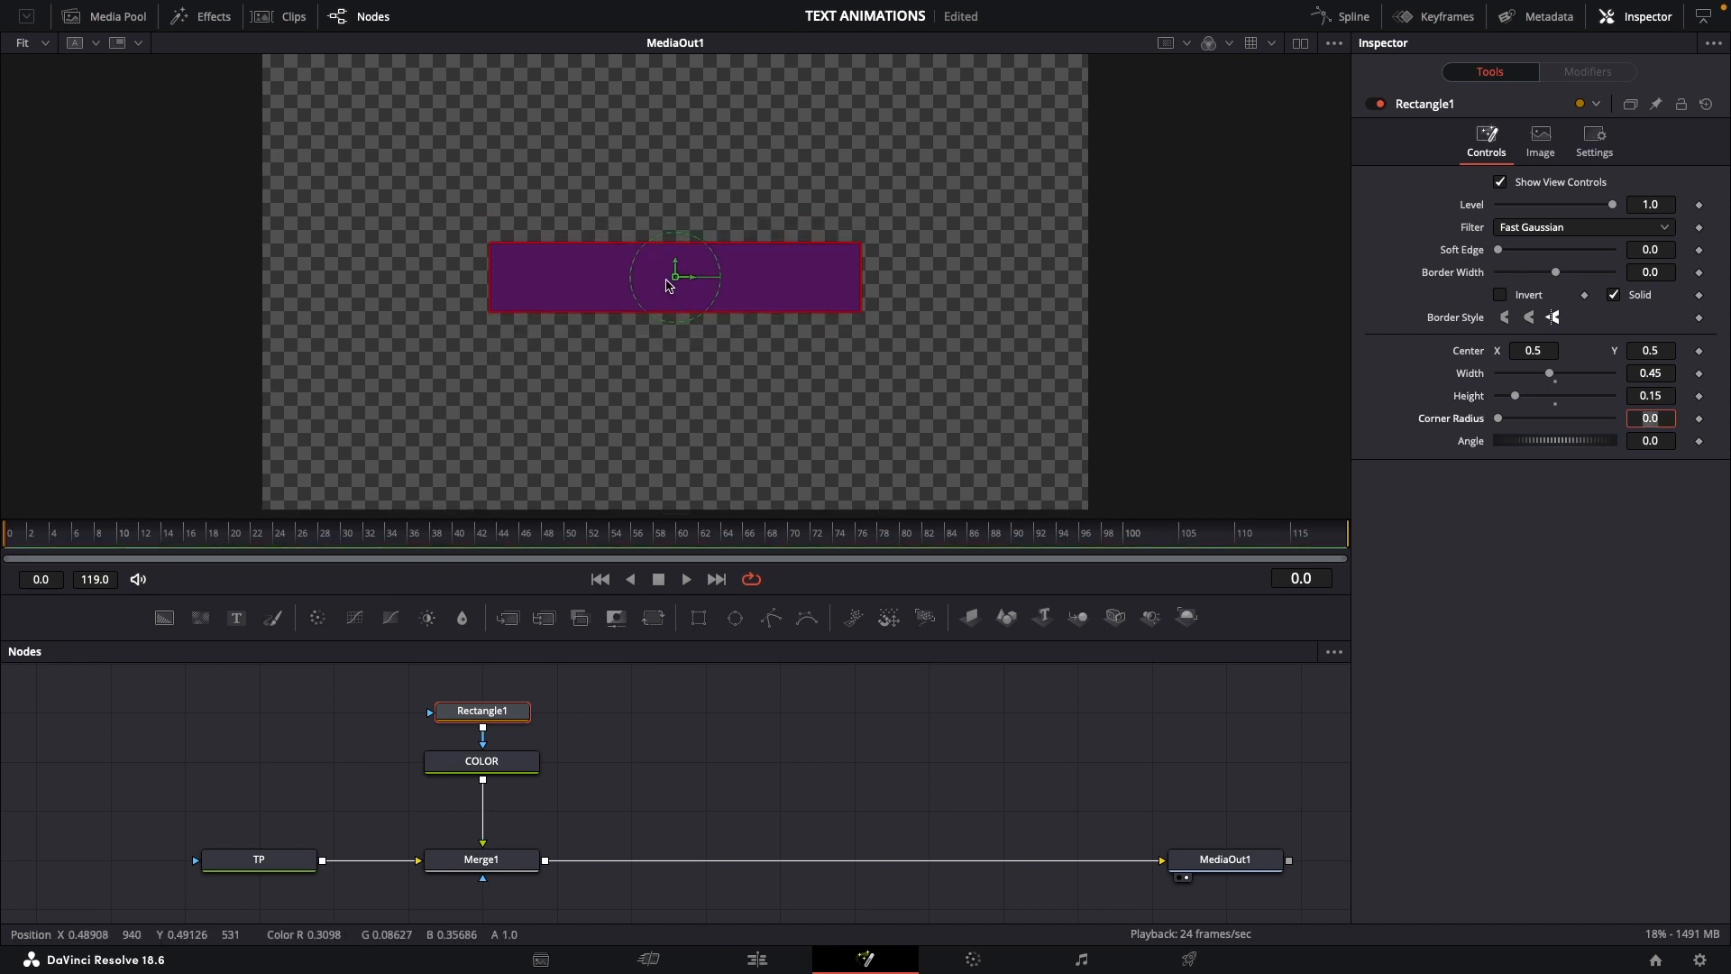
drag(674, 278, 450, 453)
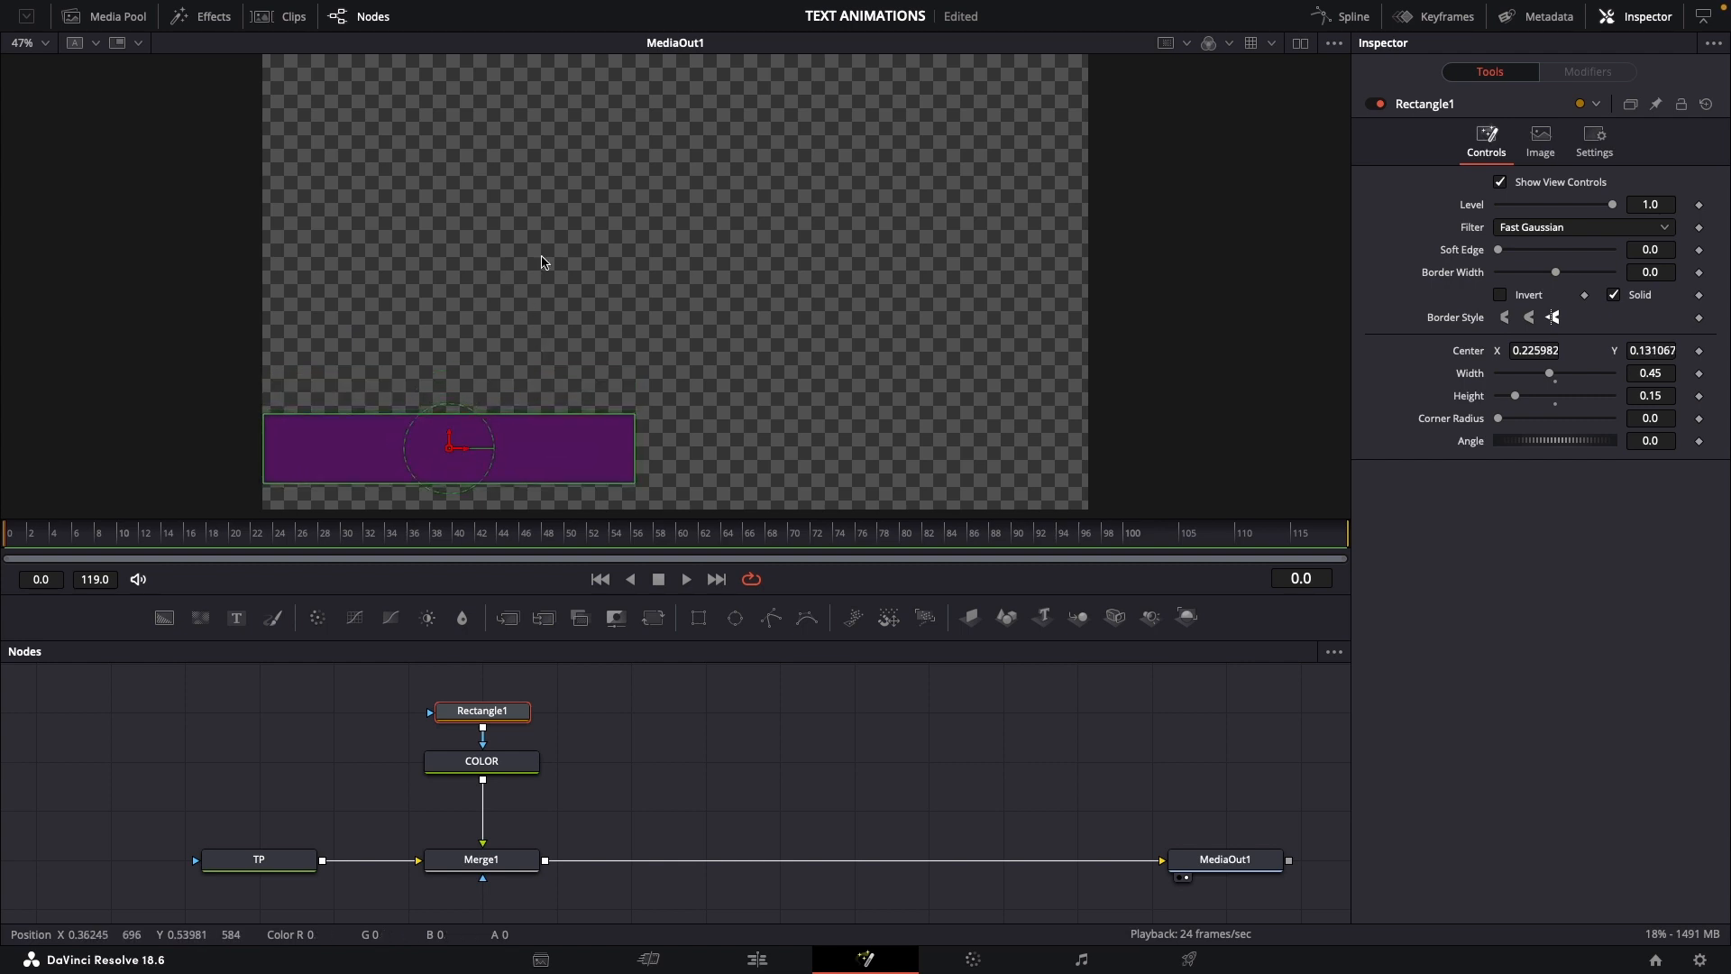
right_click(566, 218)
mouse_move(660, 267)
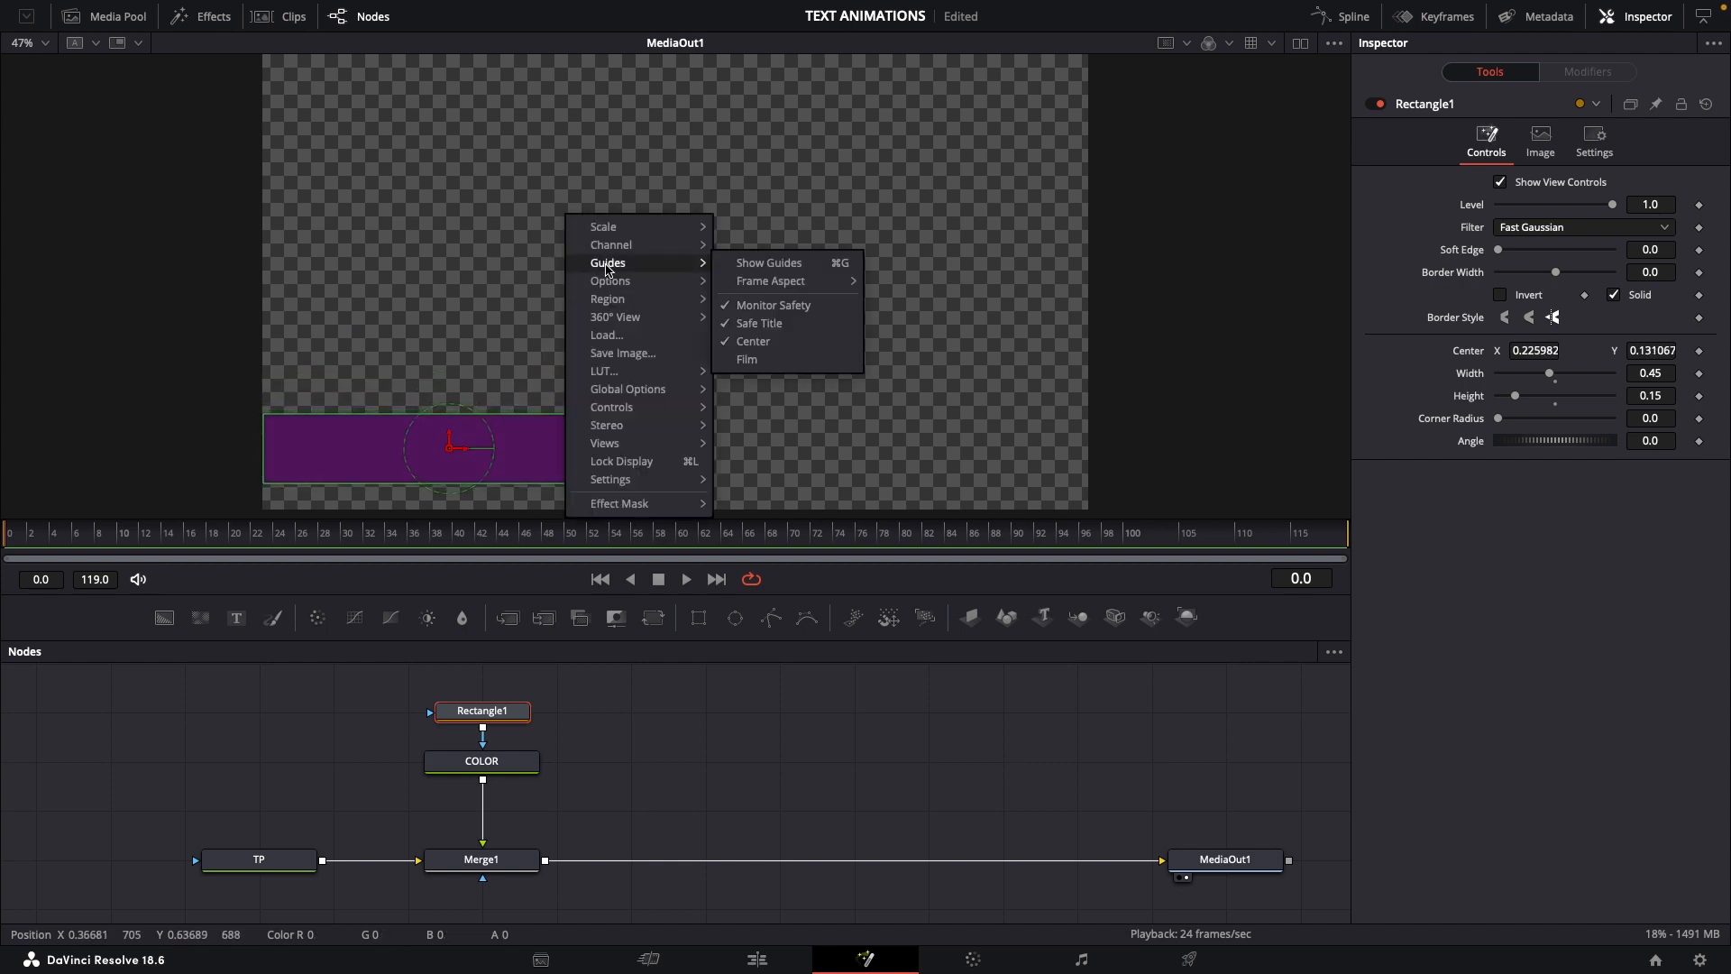
click(769, 263)
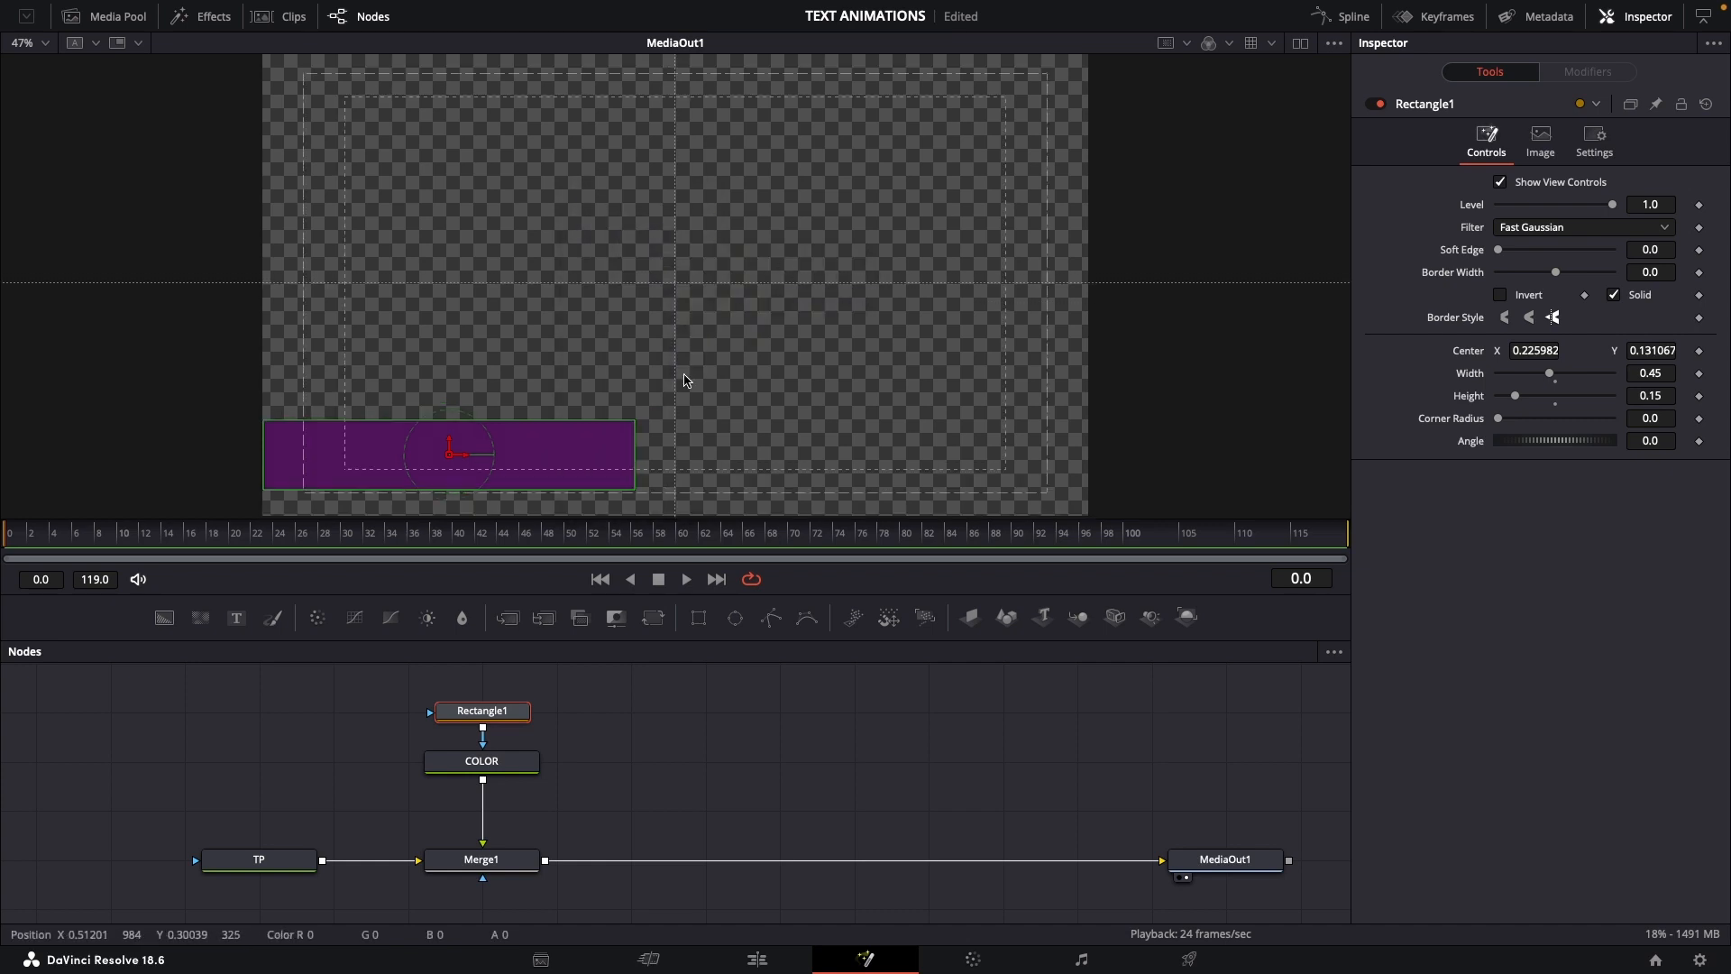
Nudge the bar's rectangle mask slightly down to a center of about X 0.225, Y 0.123, and enlarge the viewer area
drag(456, 465, 452, 460)
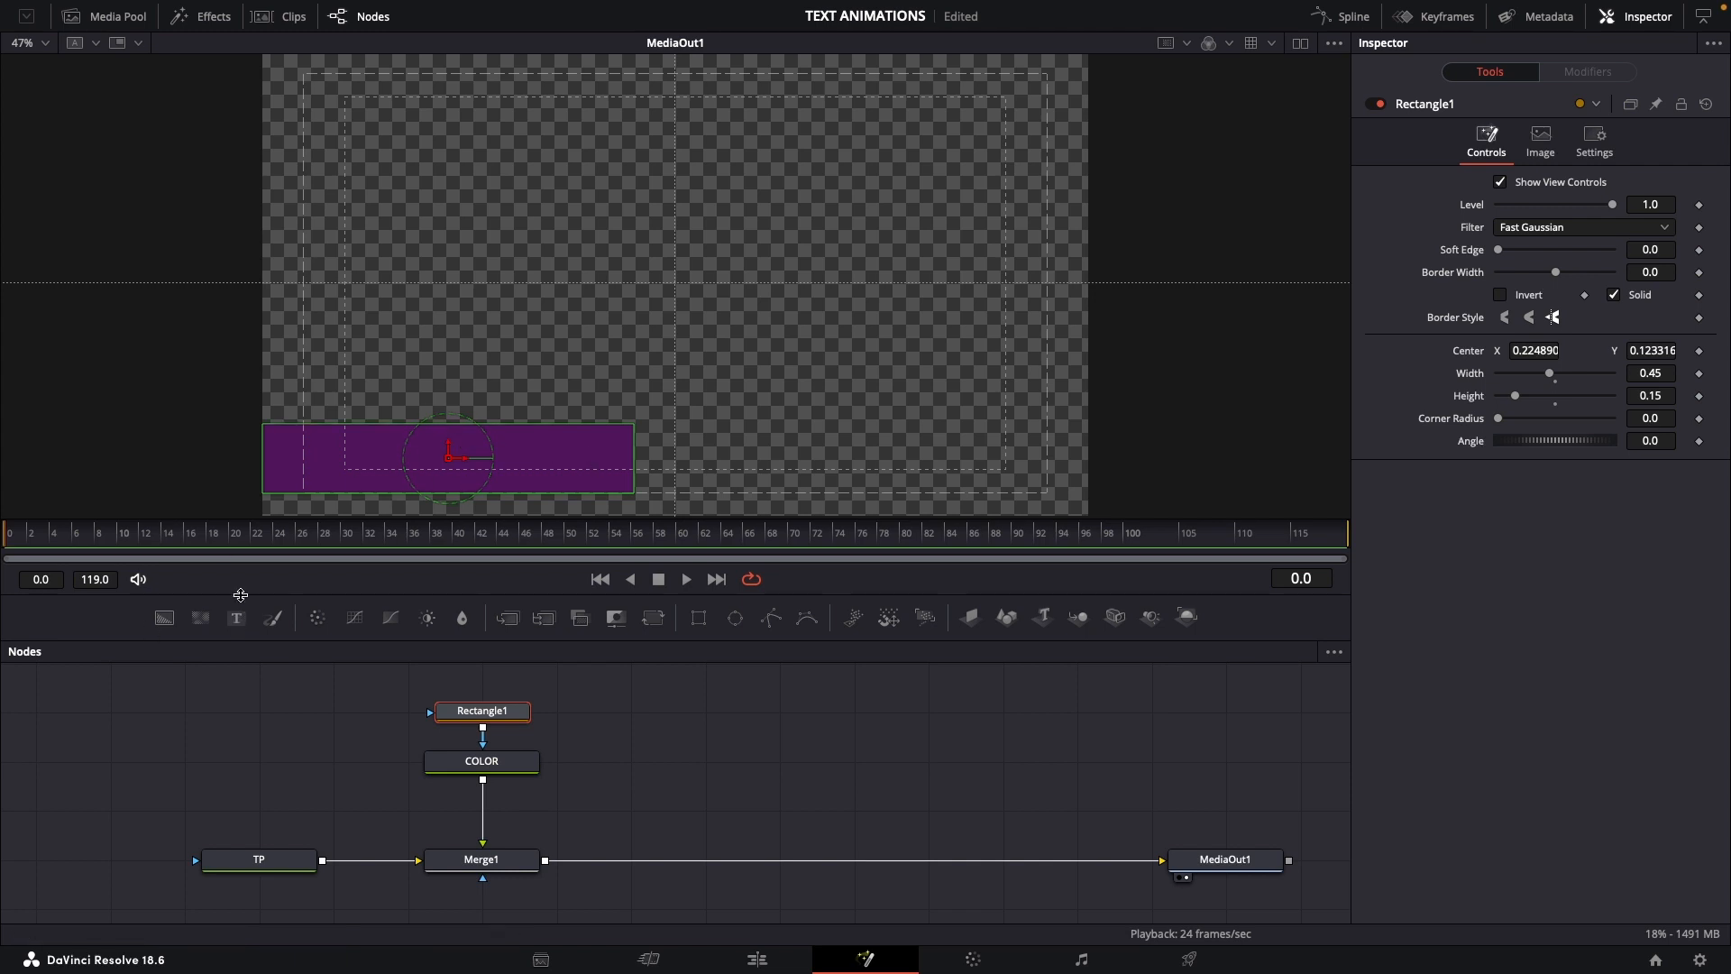
drag(237, 594, 226, 651)
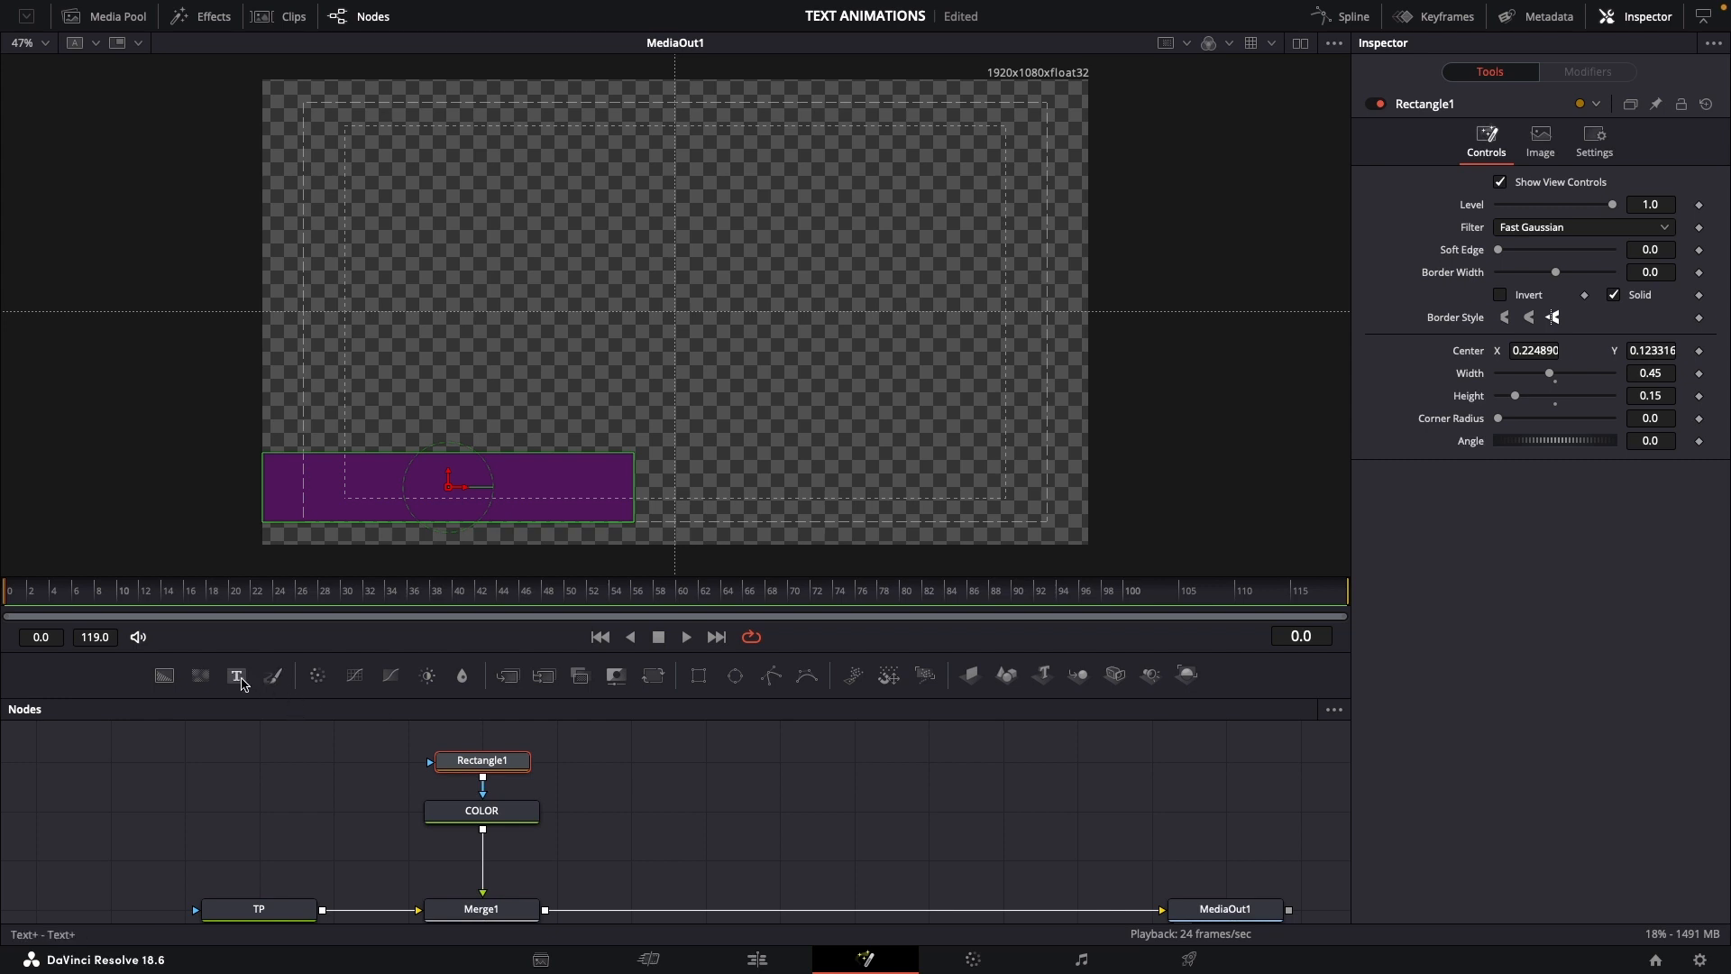
Merge a Text+ node after Merge1, enter the text "Krishnas Studios" and place it over the purple bar
drag(237, 675, 547, 912)
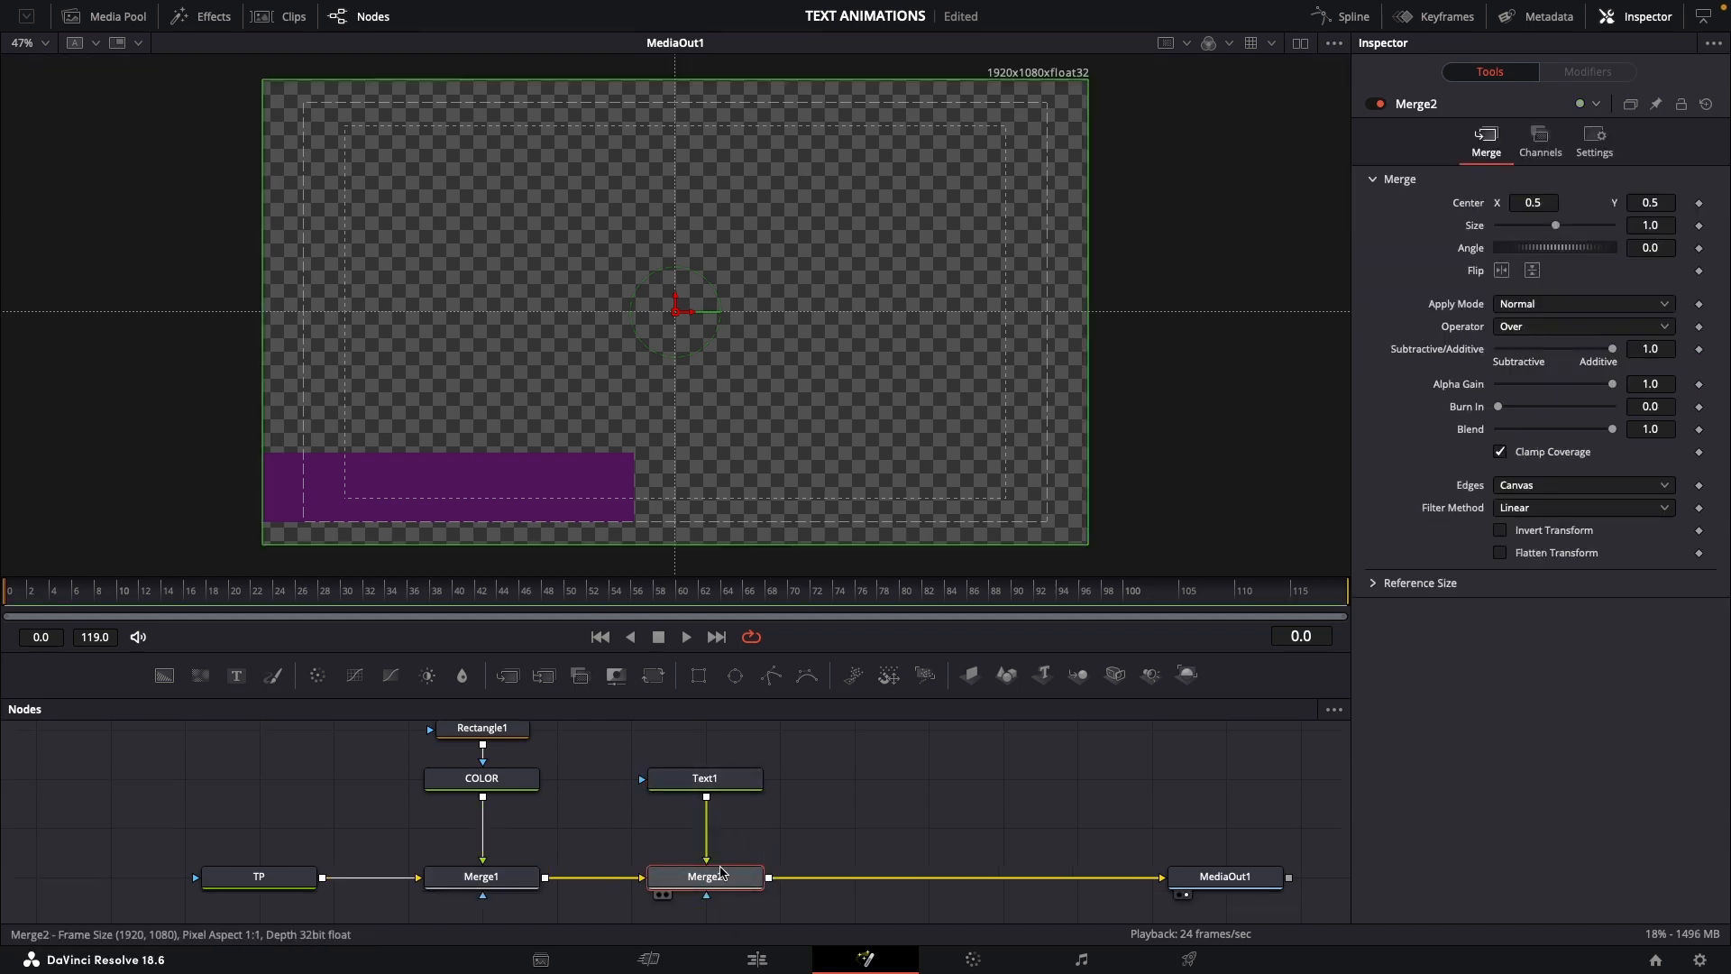
click(699, 786)
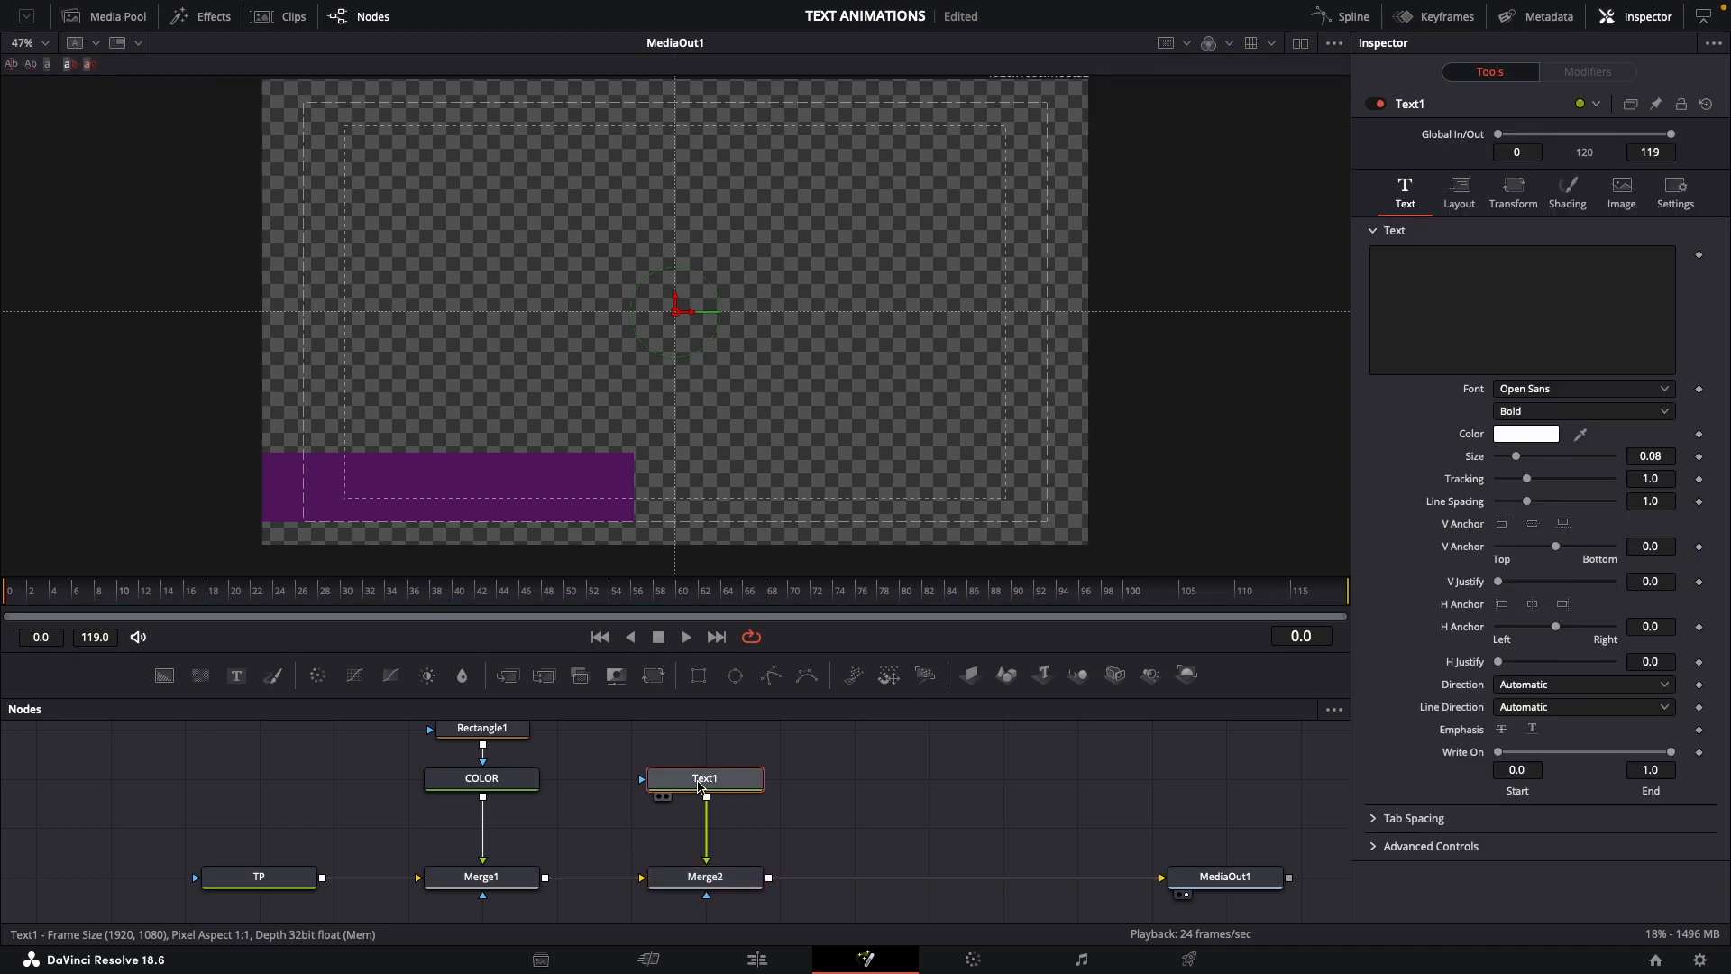
click(1415, 276)
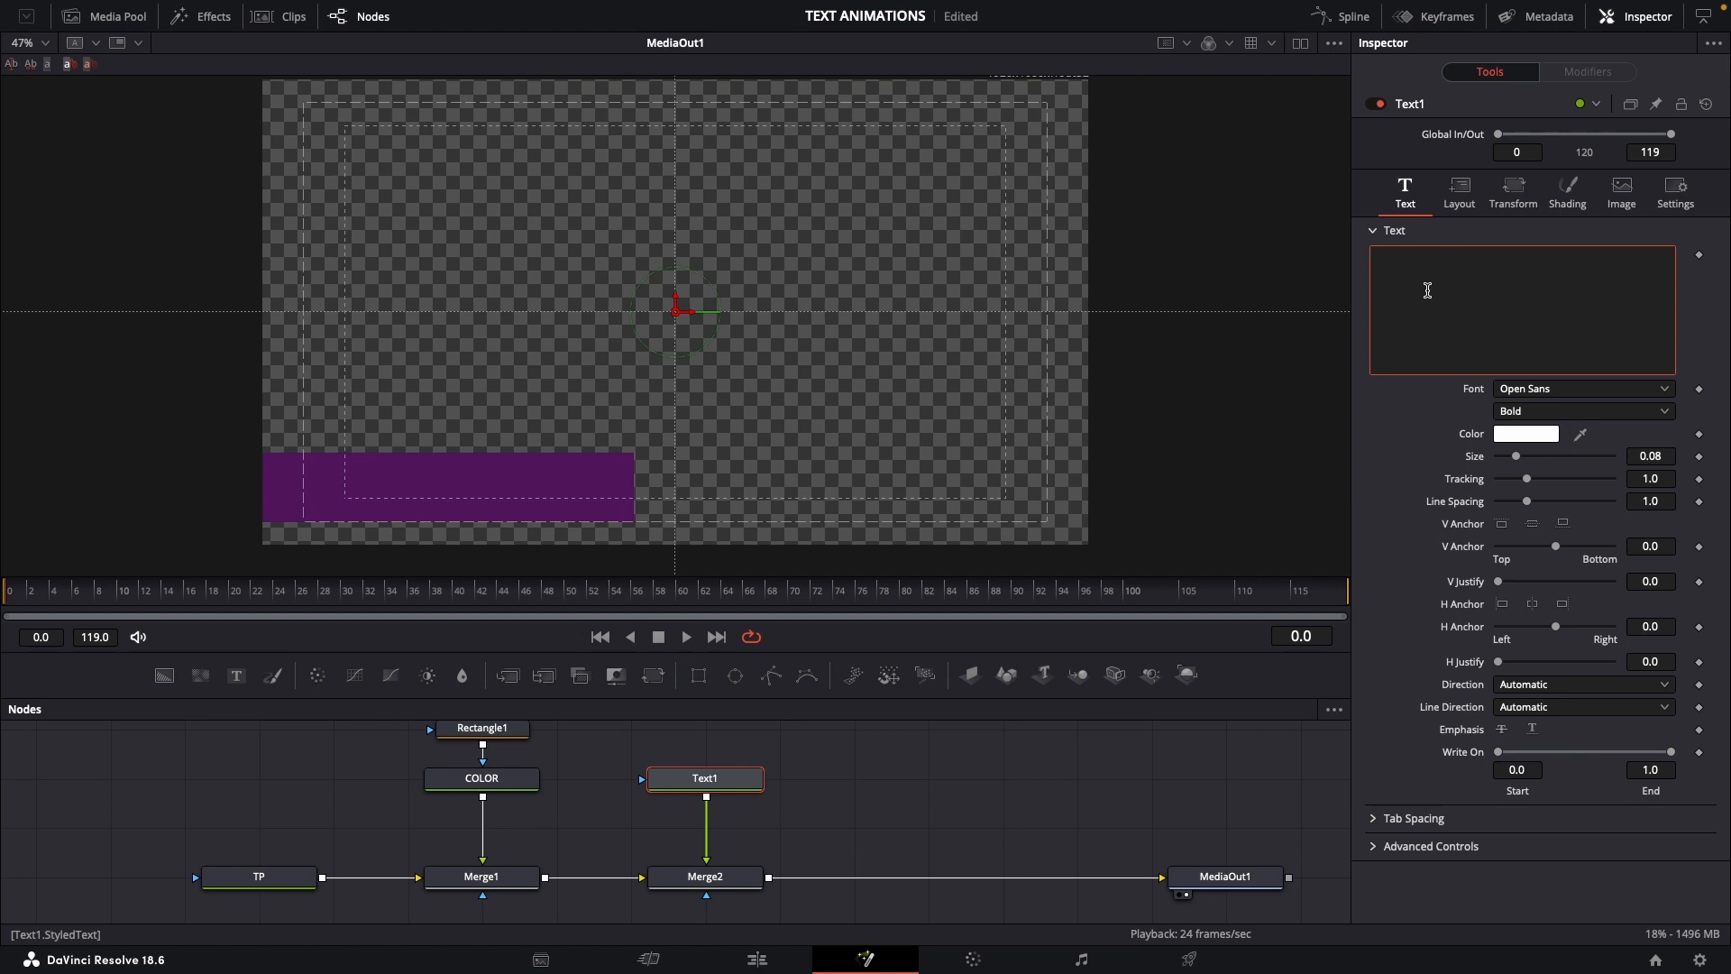
text(Krishnas Studios)
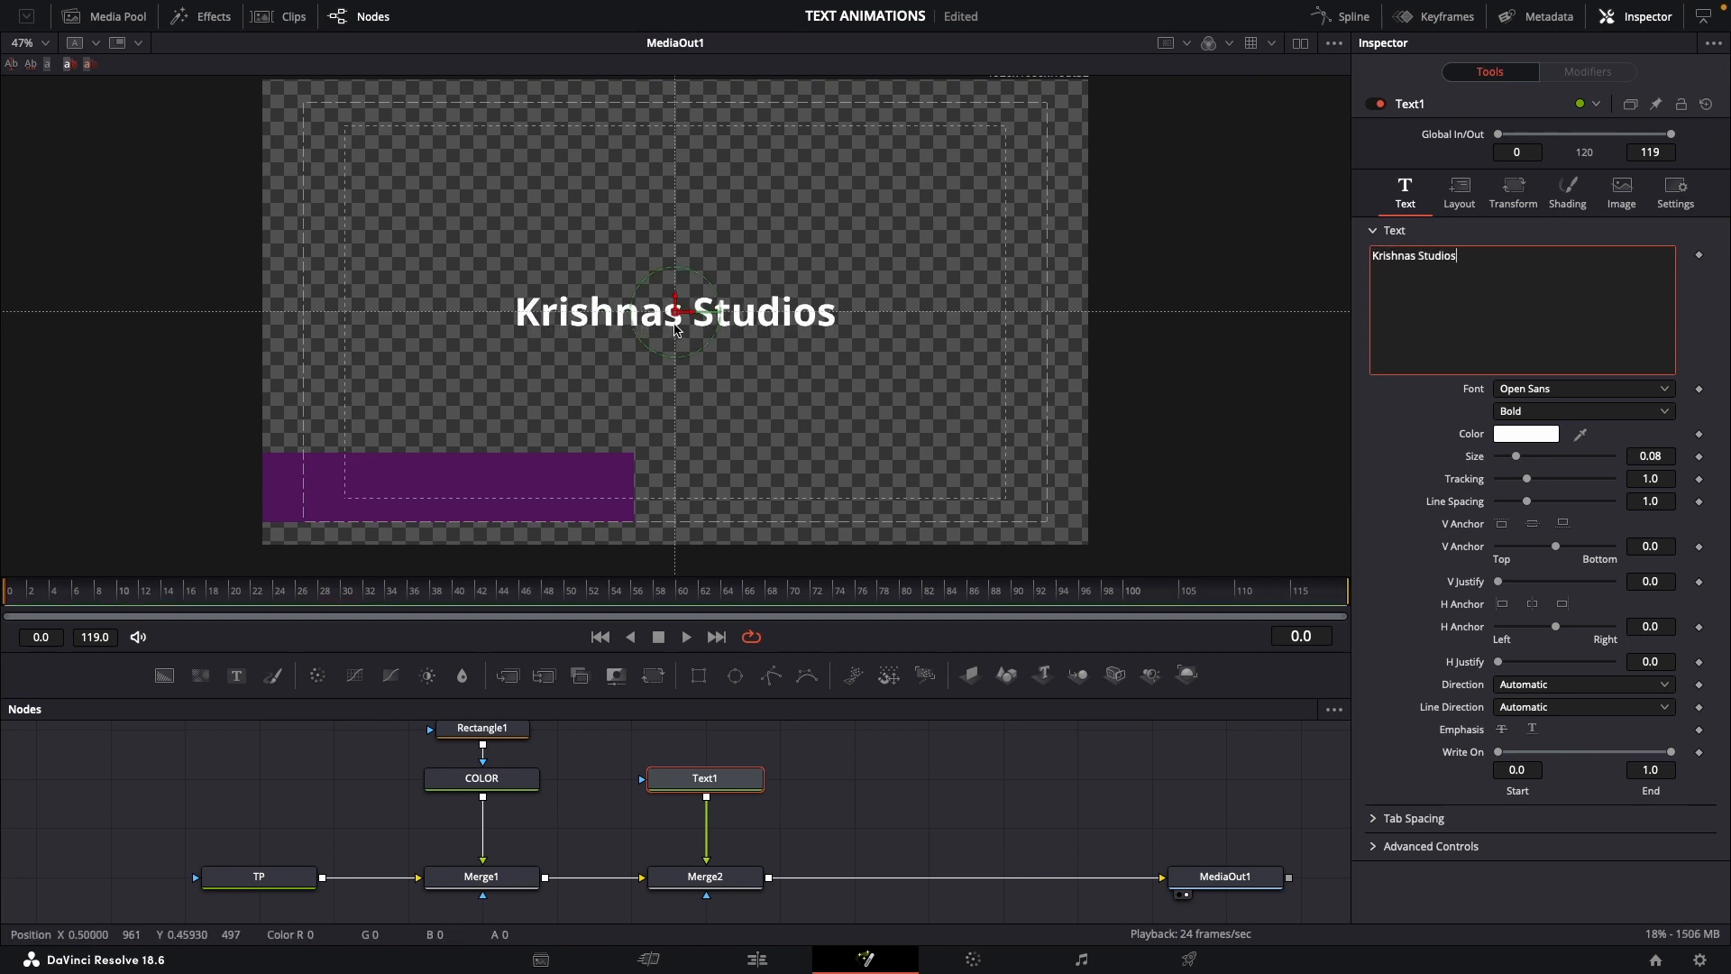
drag(675, 311, 458, 485)
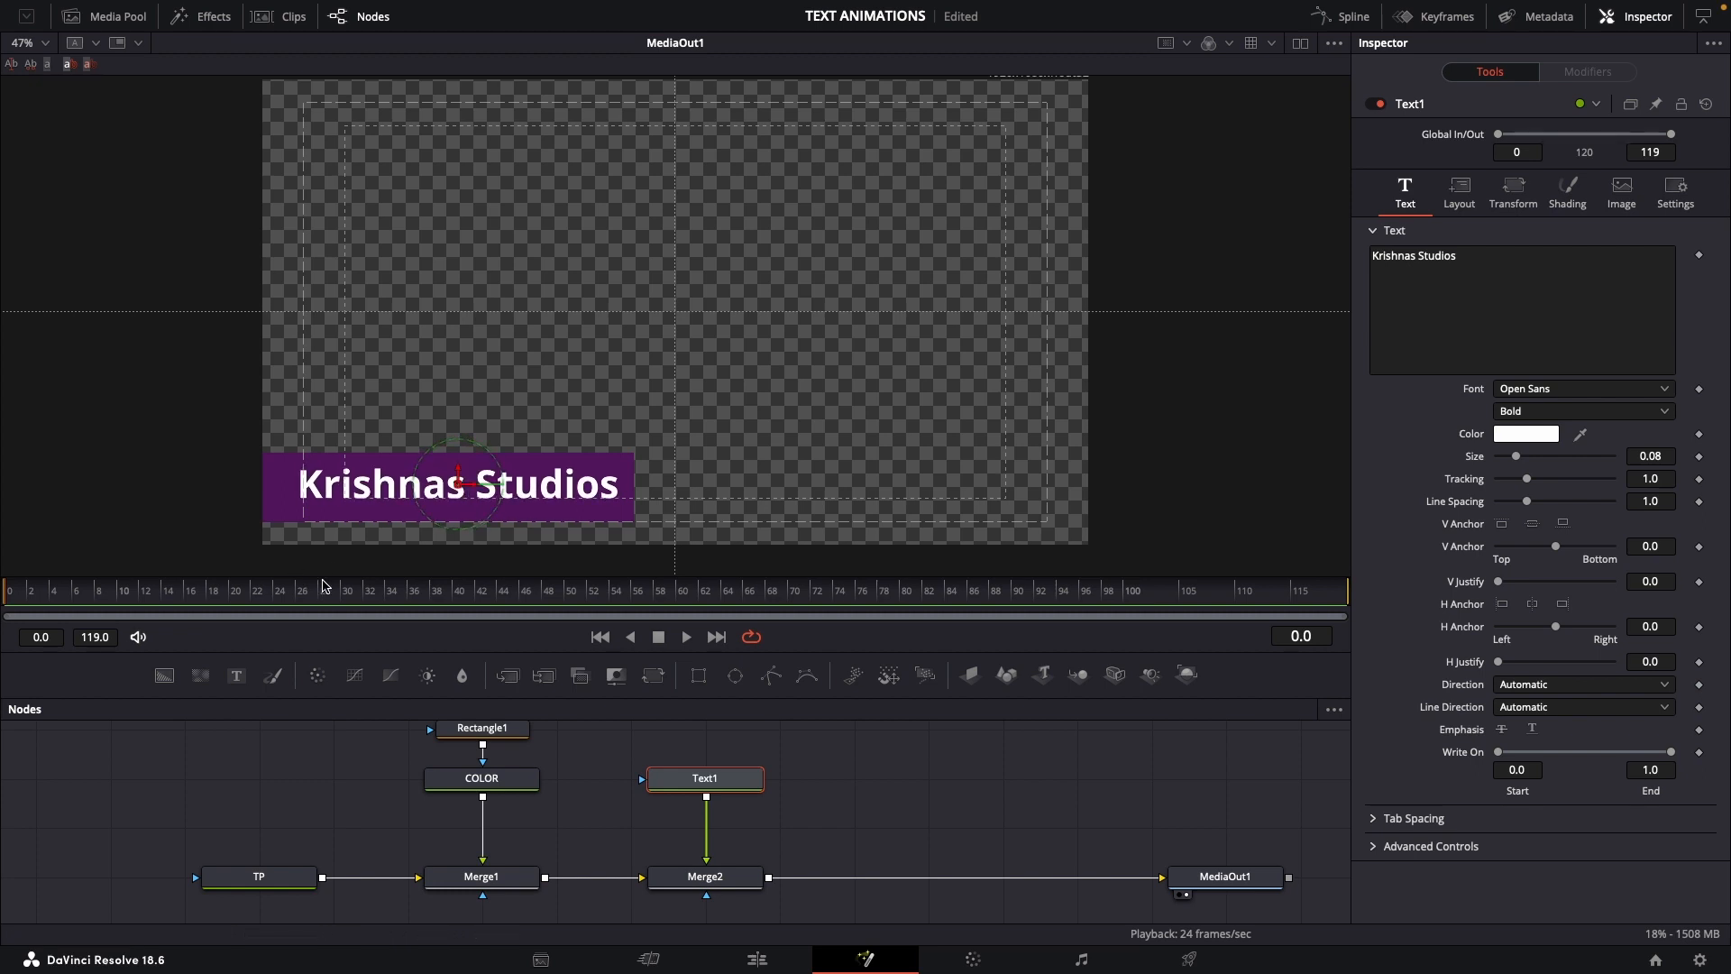
Insert a Shadow node between COLOR and Merge1
click(497, 786)
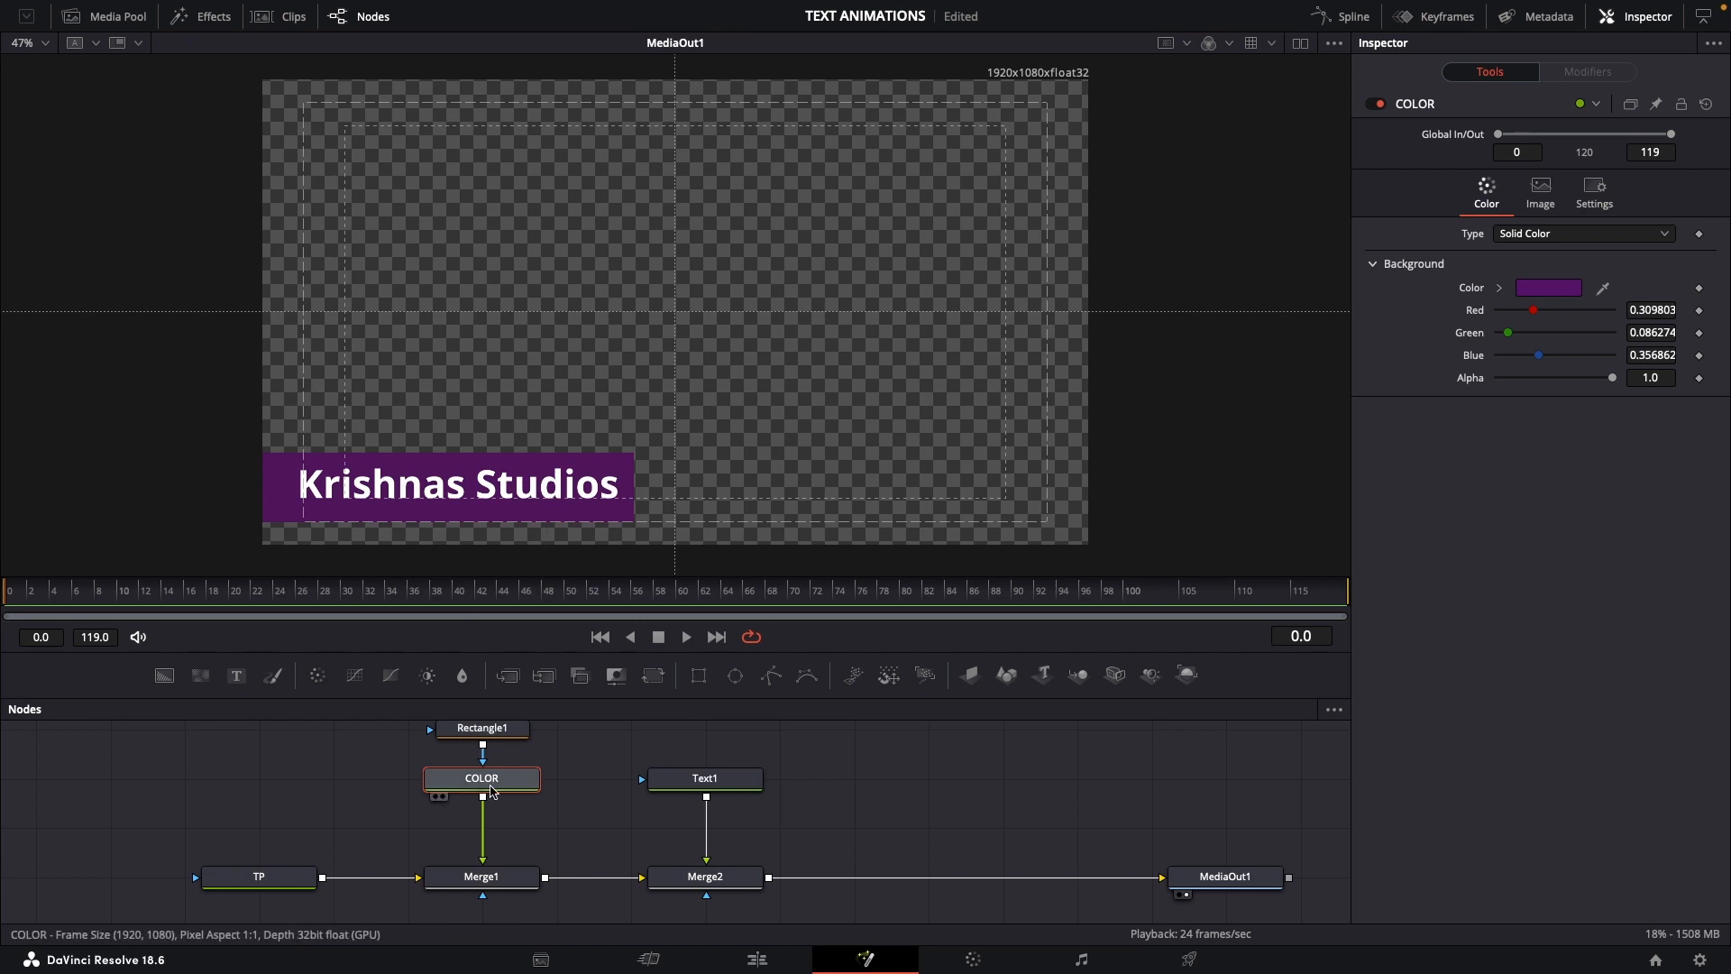
mouse_move(492, 789)
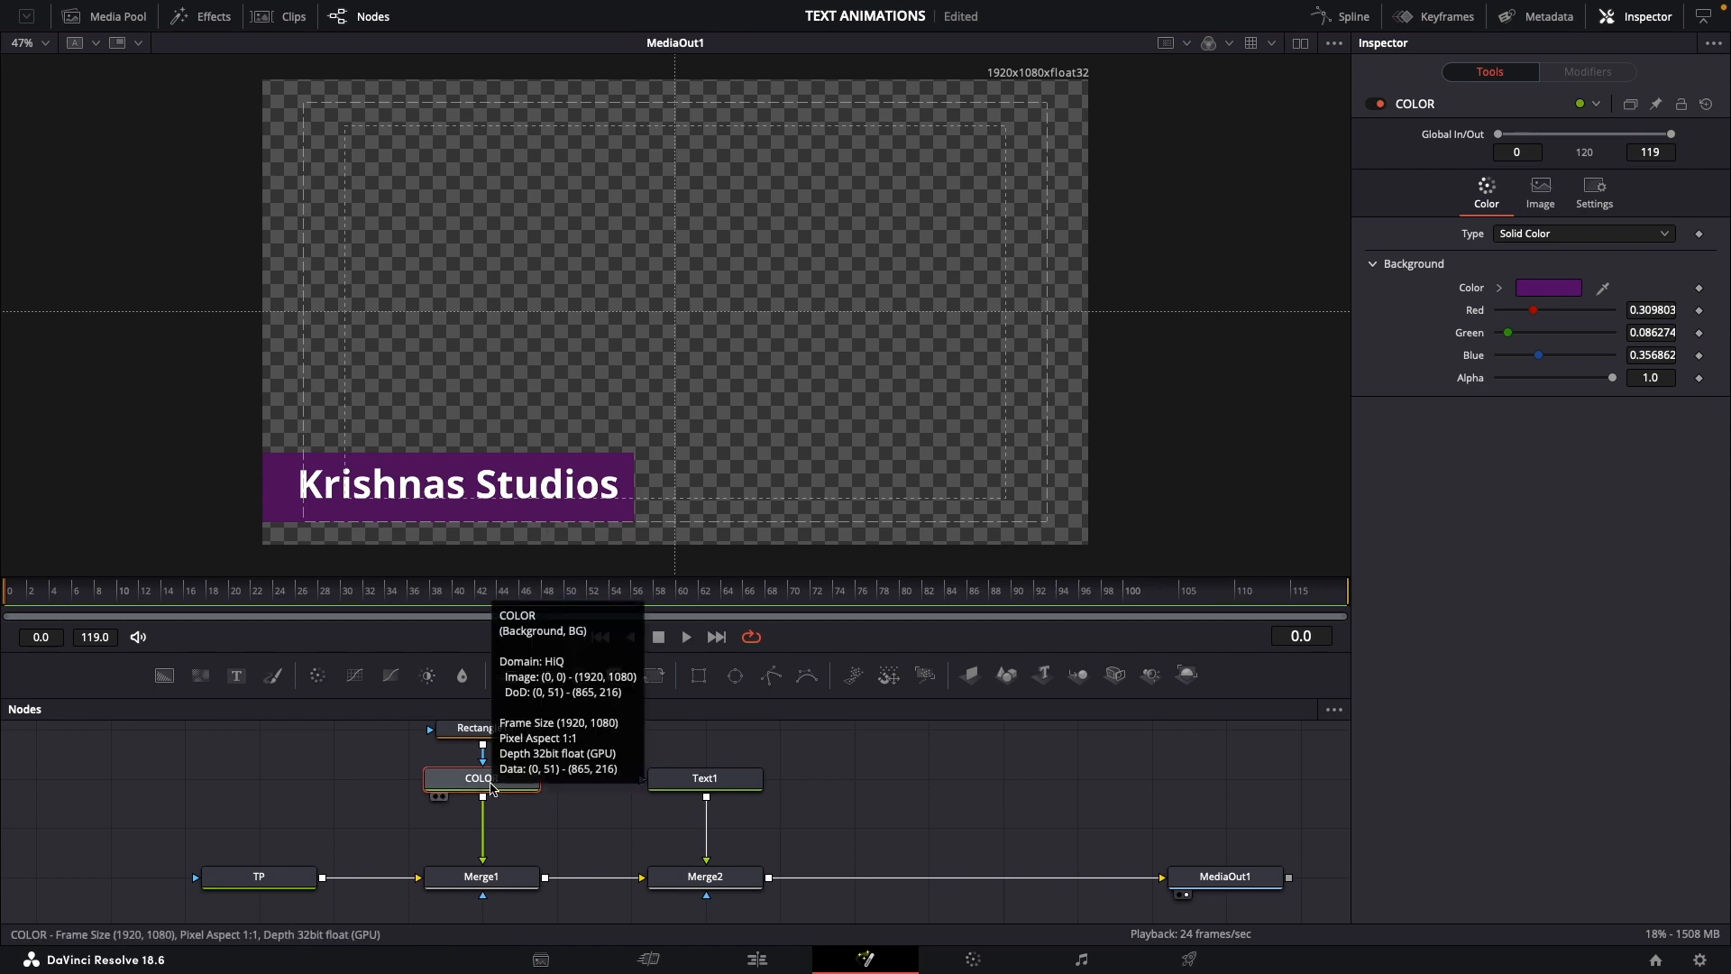
key(shift+space)
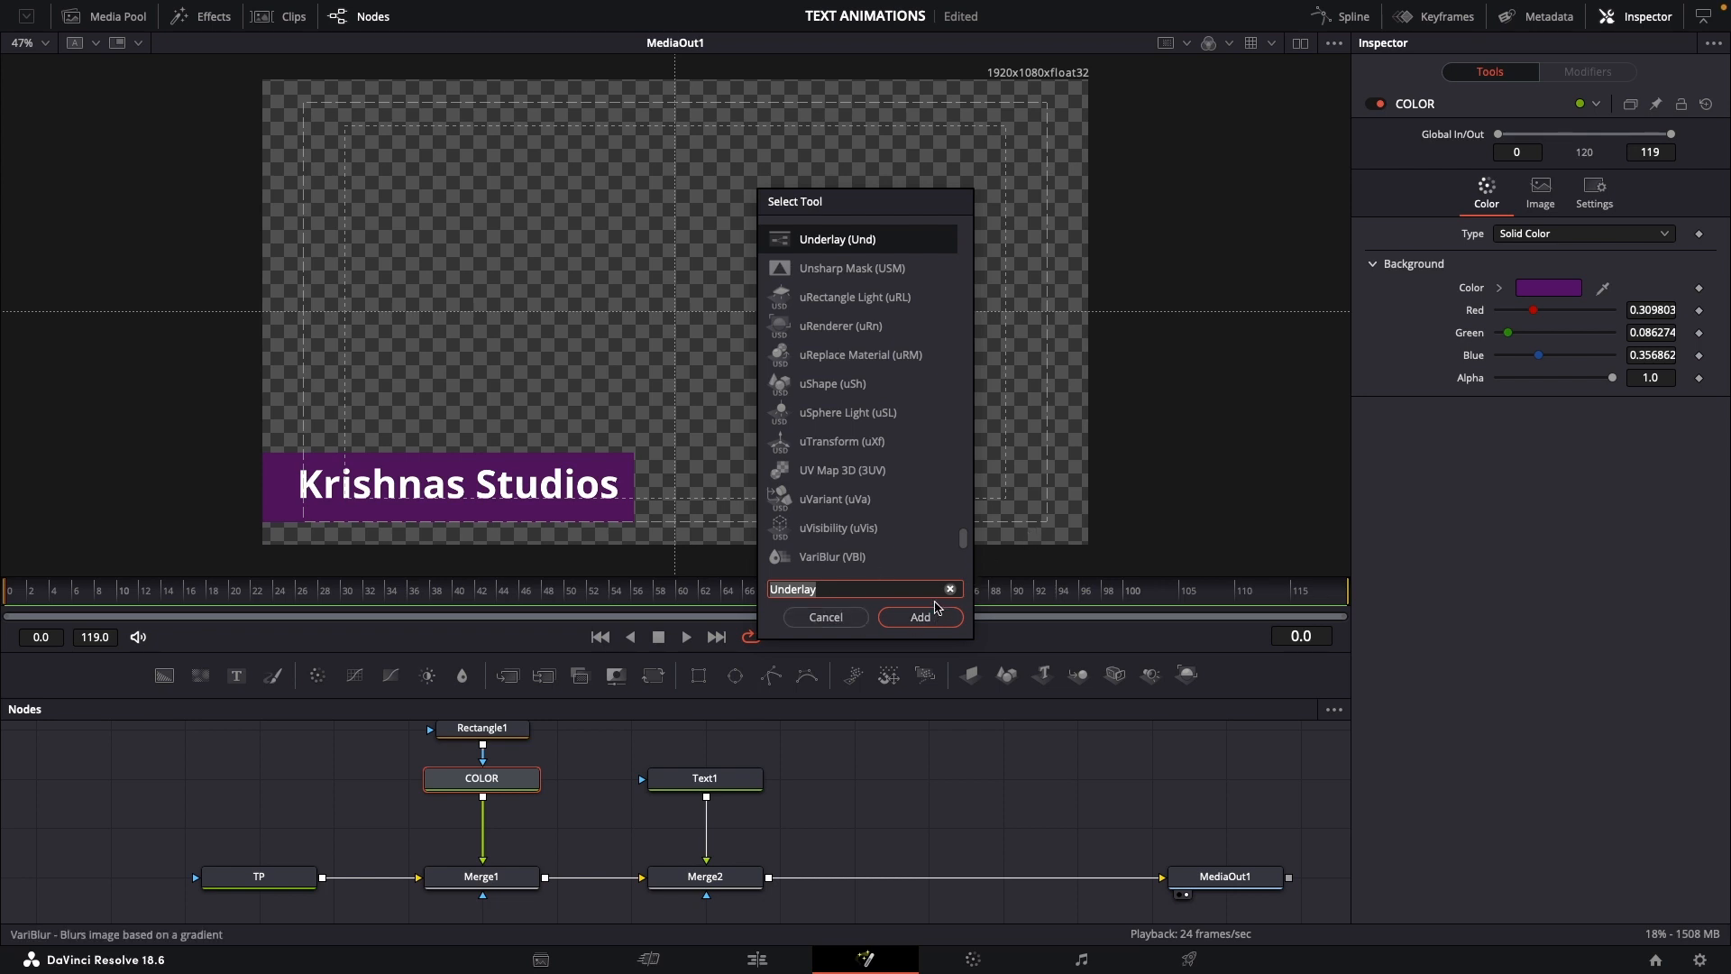
click(950, 589)
text(shadow)
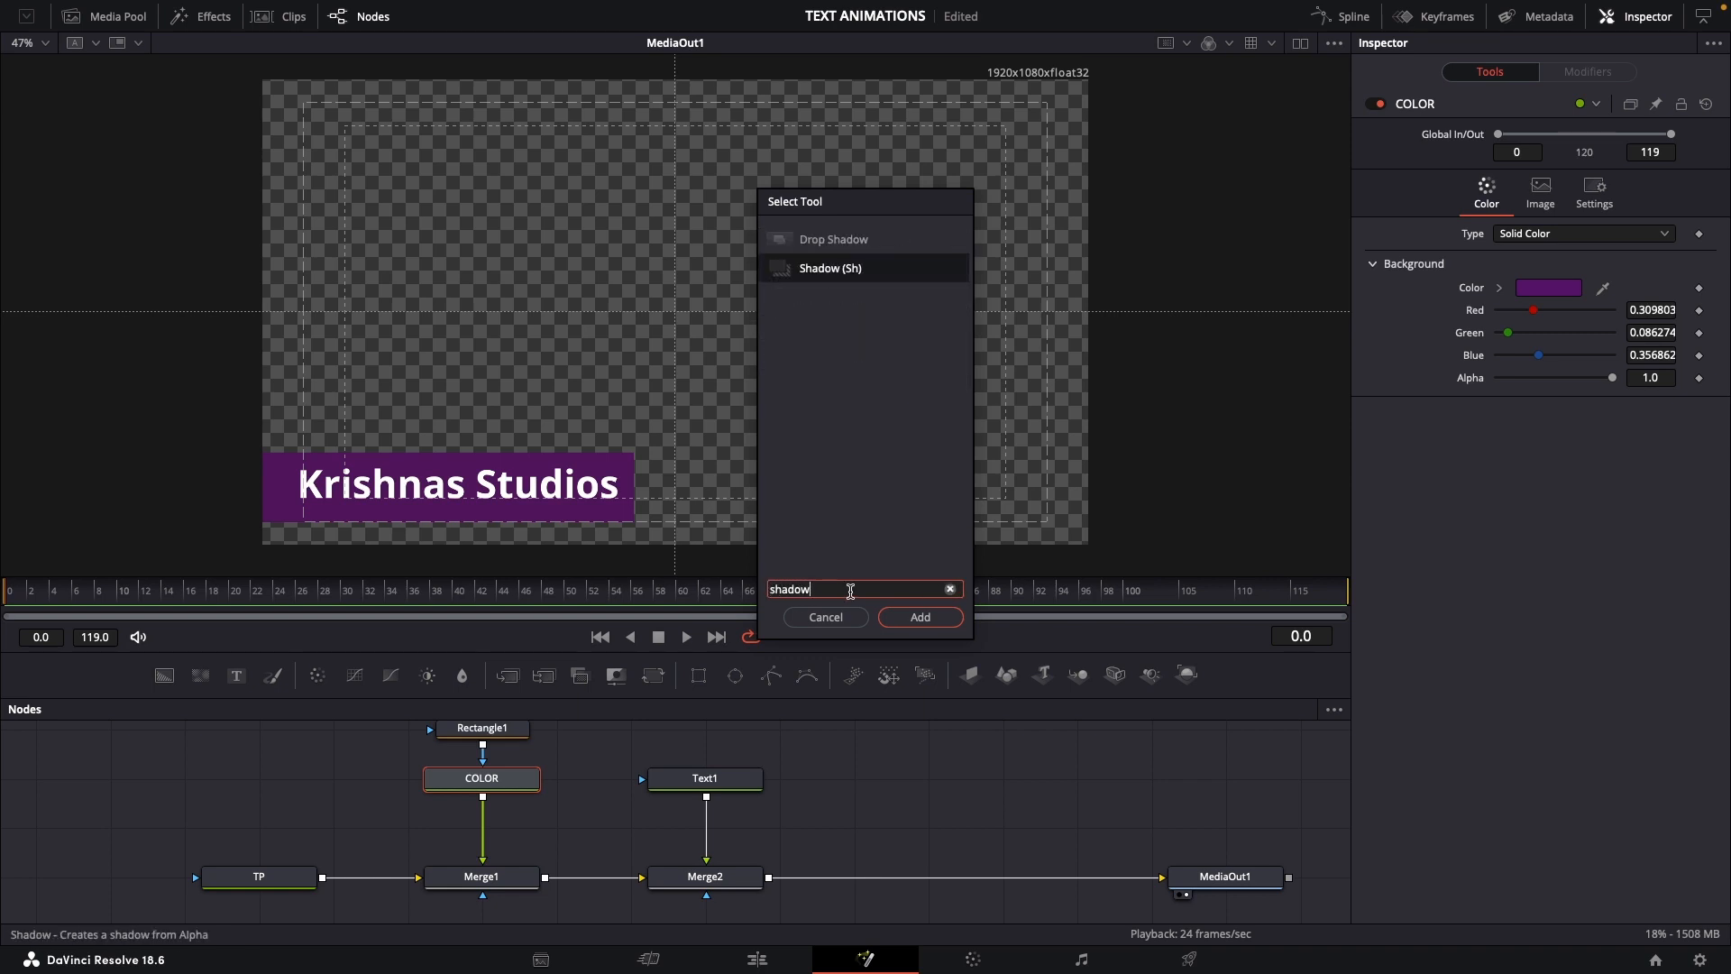
click(841, 267)
click(923, 620)
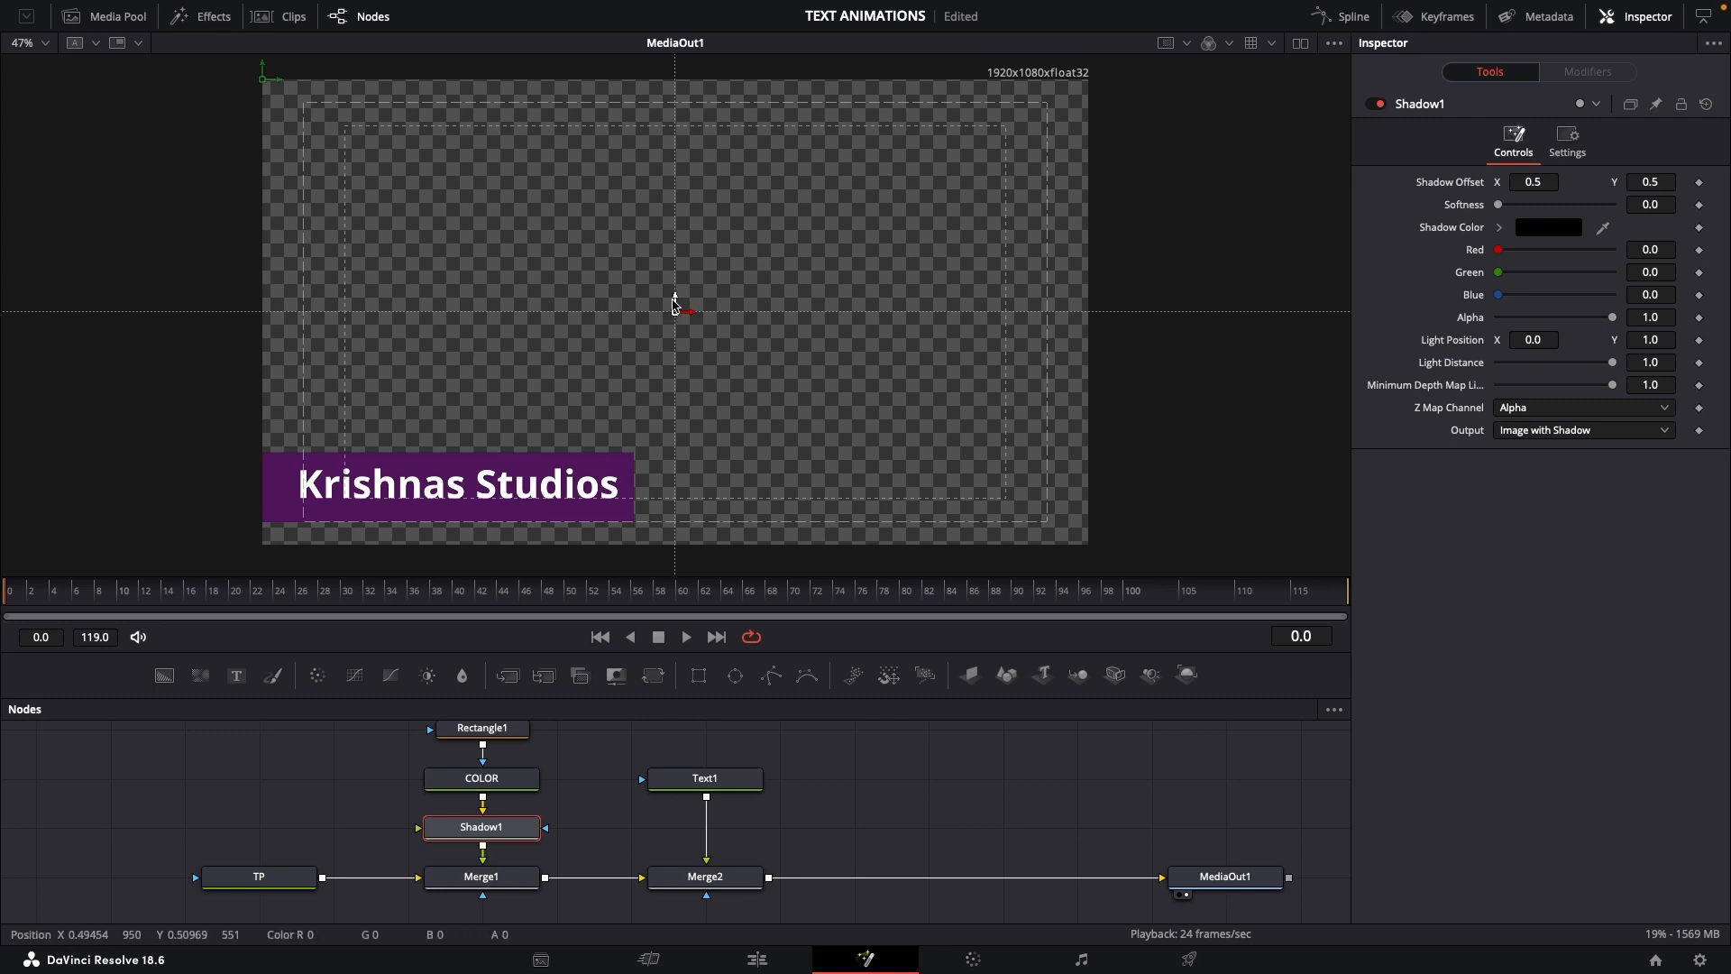
Offset the bar's shadow down and to the side, with Shadow Offset X 0.52 and Y 0.47
drag(676, 305, 700, 331)
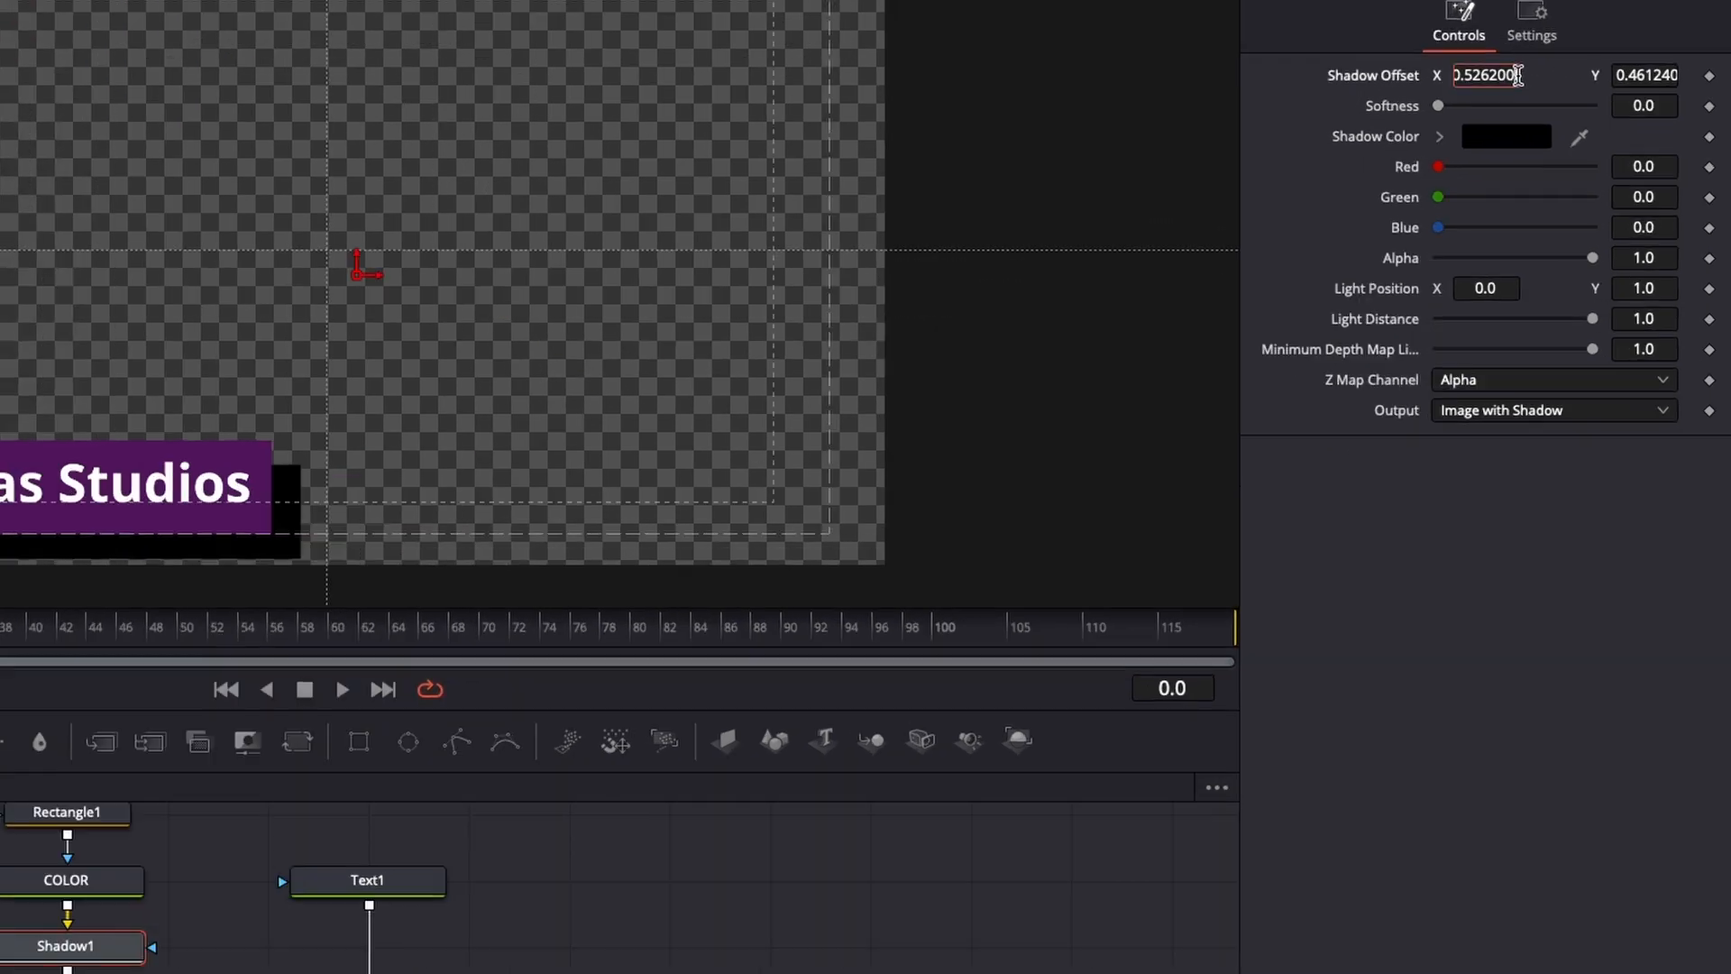
click(1550, 183)
text(.52)
key(Tab)
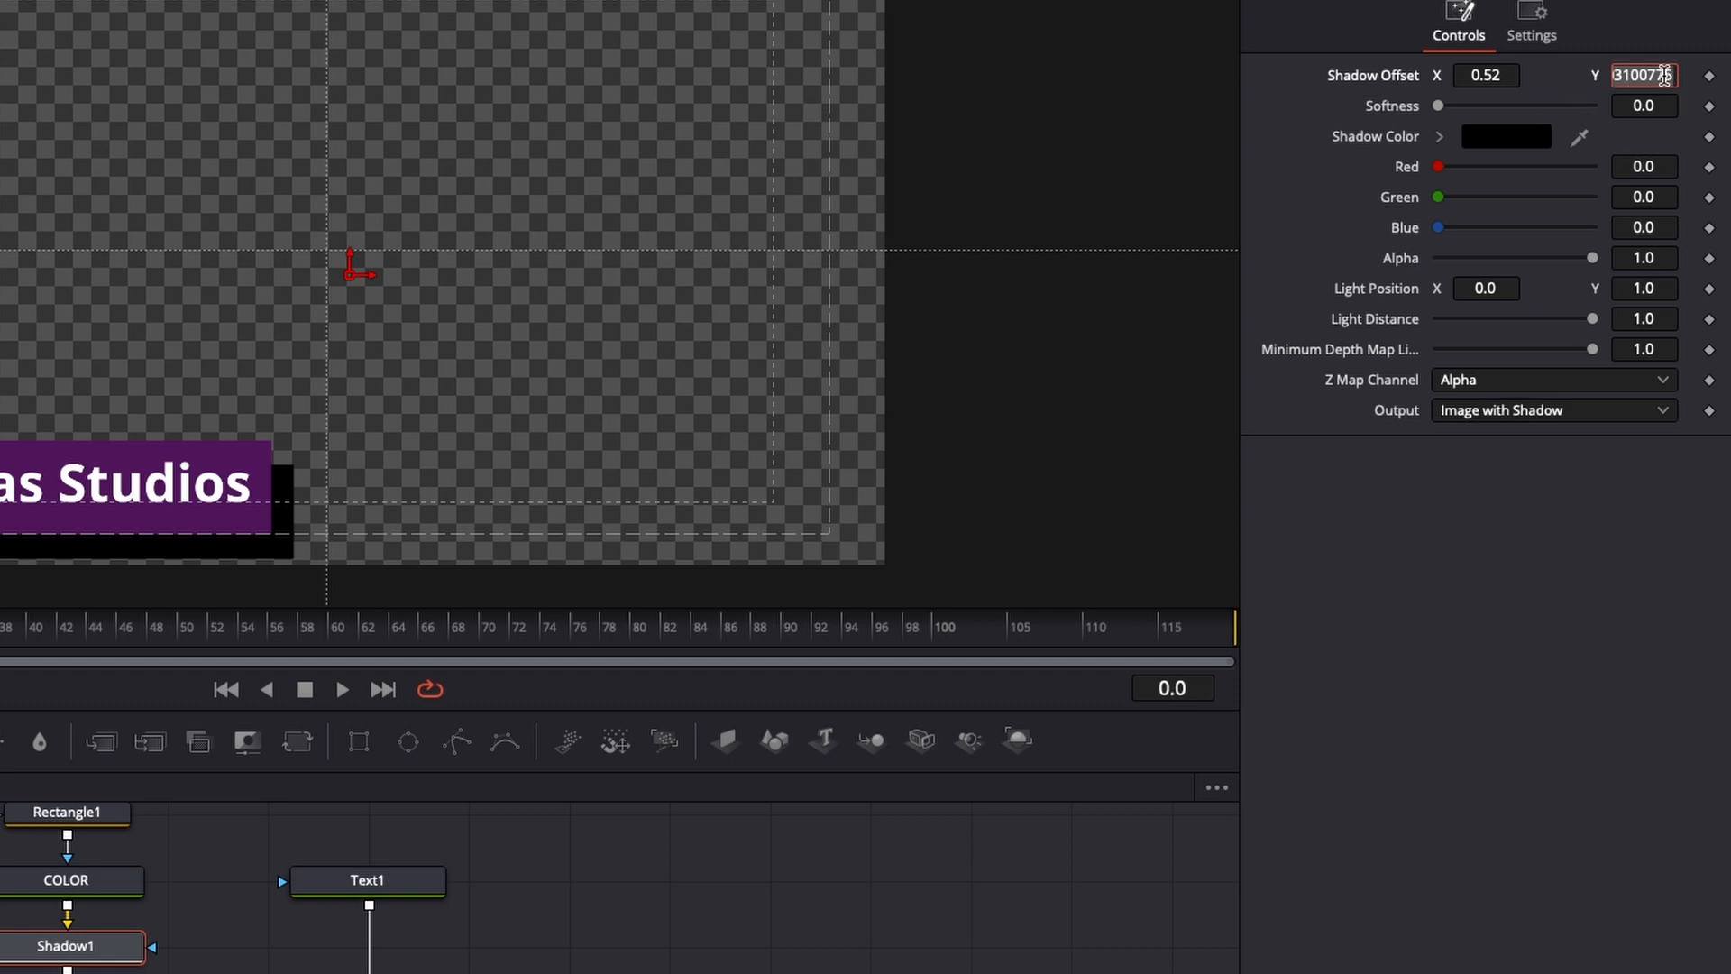
text(0.47)
key(Tab)
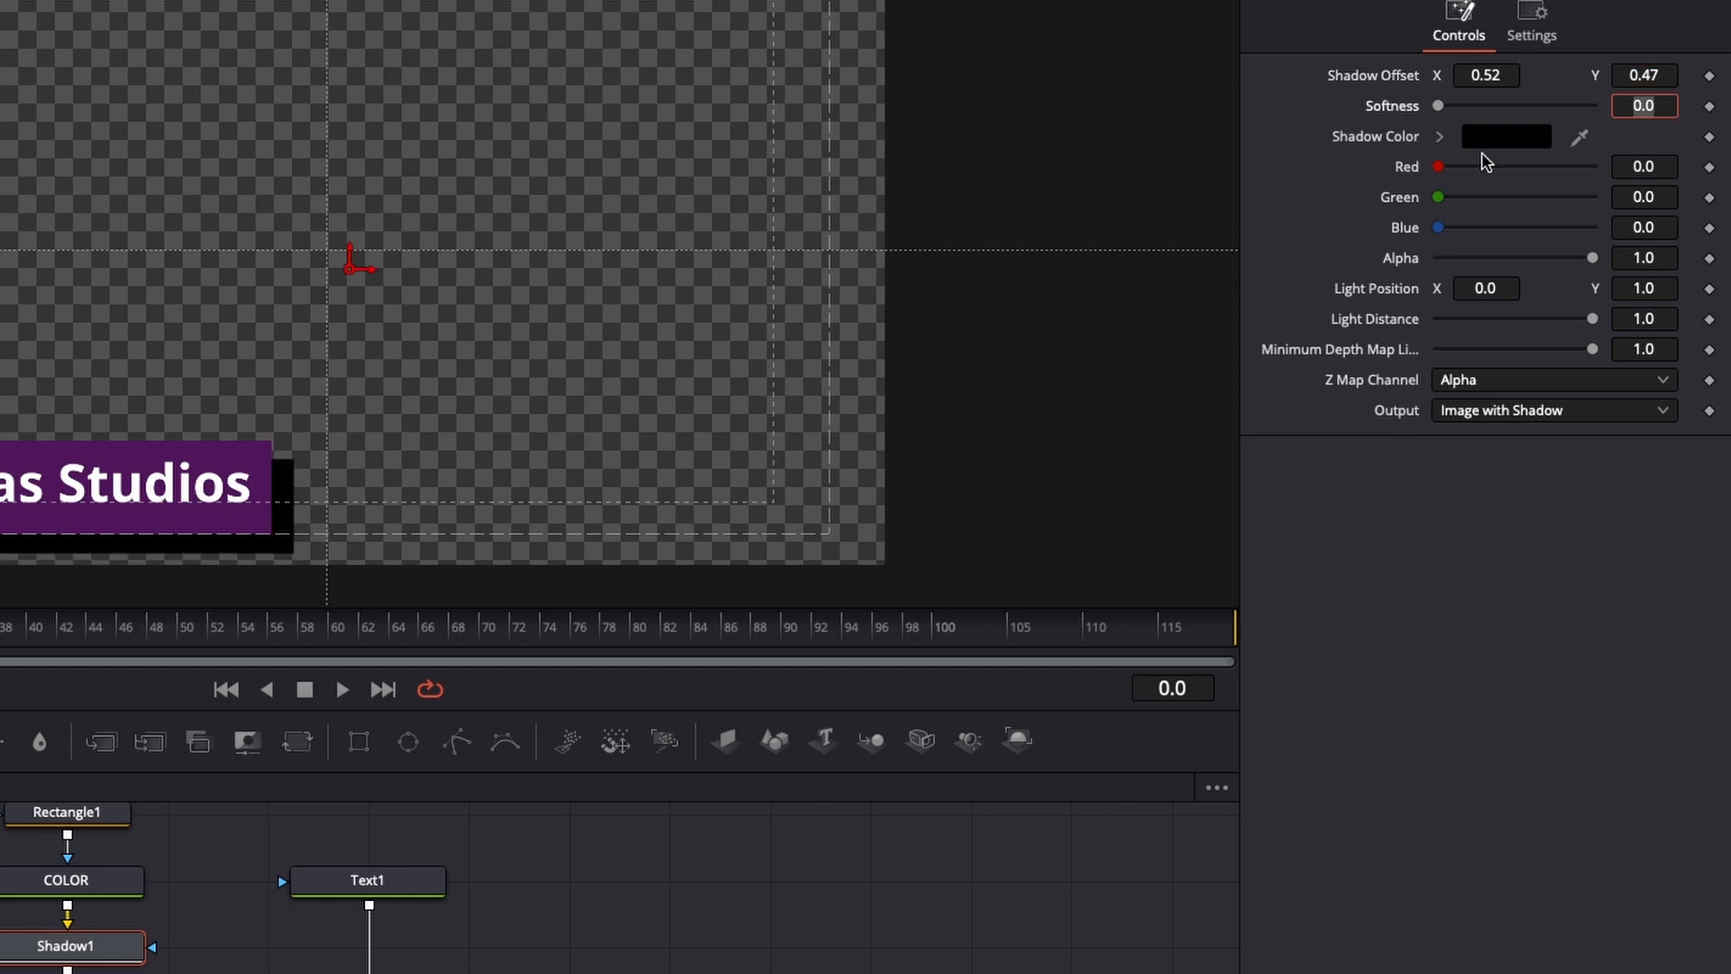
Set the shadow's softness to 0.019
drag(1440, 108, 1499, 115)
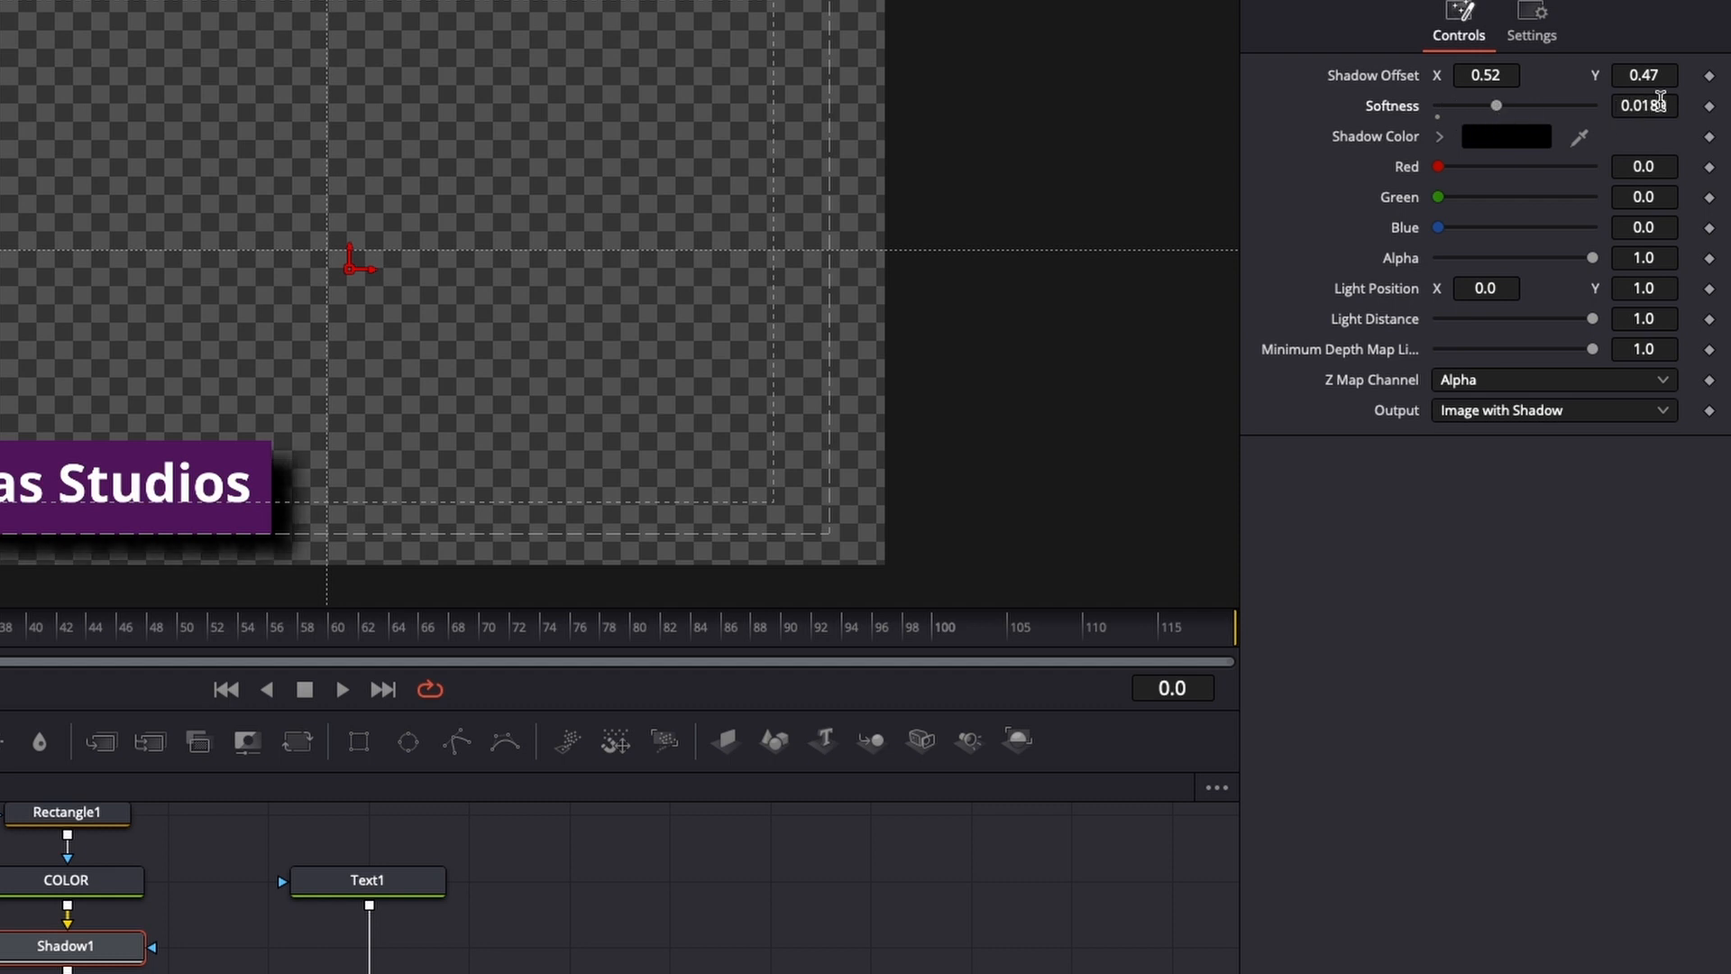
text(0)
text(.018)
text(9)
key(BackSpace)
key(BackSpace)
text(90)
key(Tab)
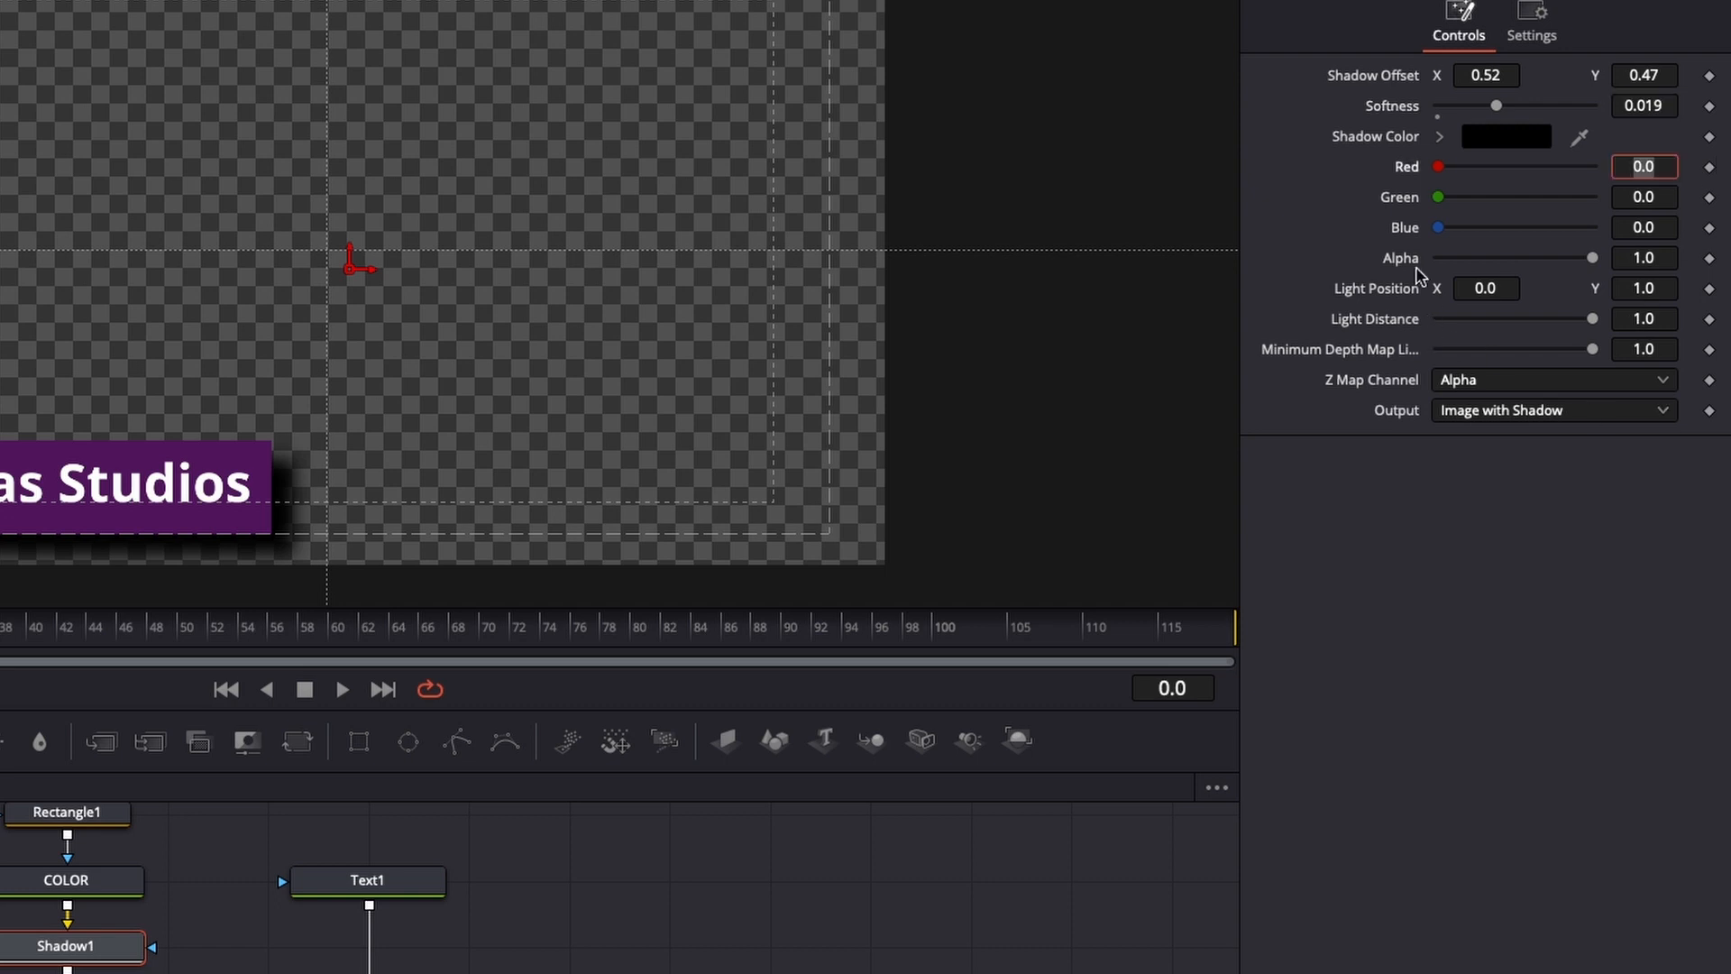
Set the shadow's alpha to 0.67
drag(1592, 258, 1532, 269)
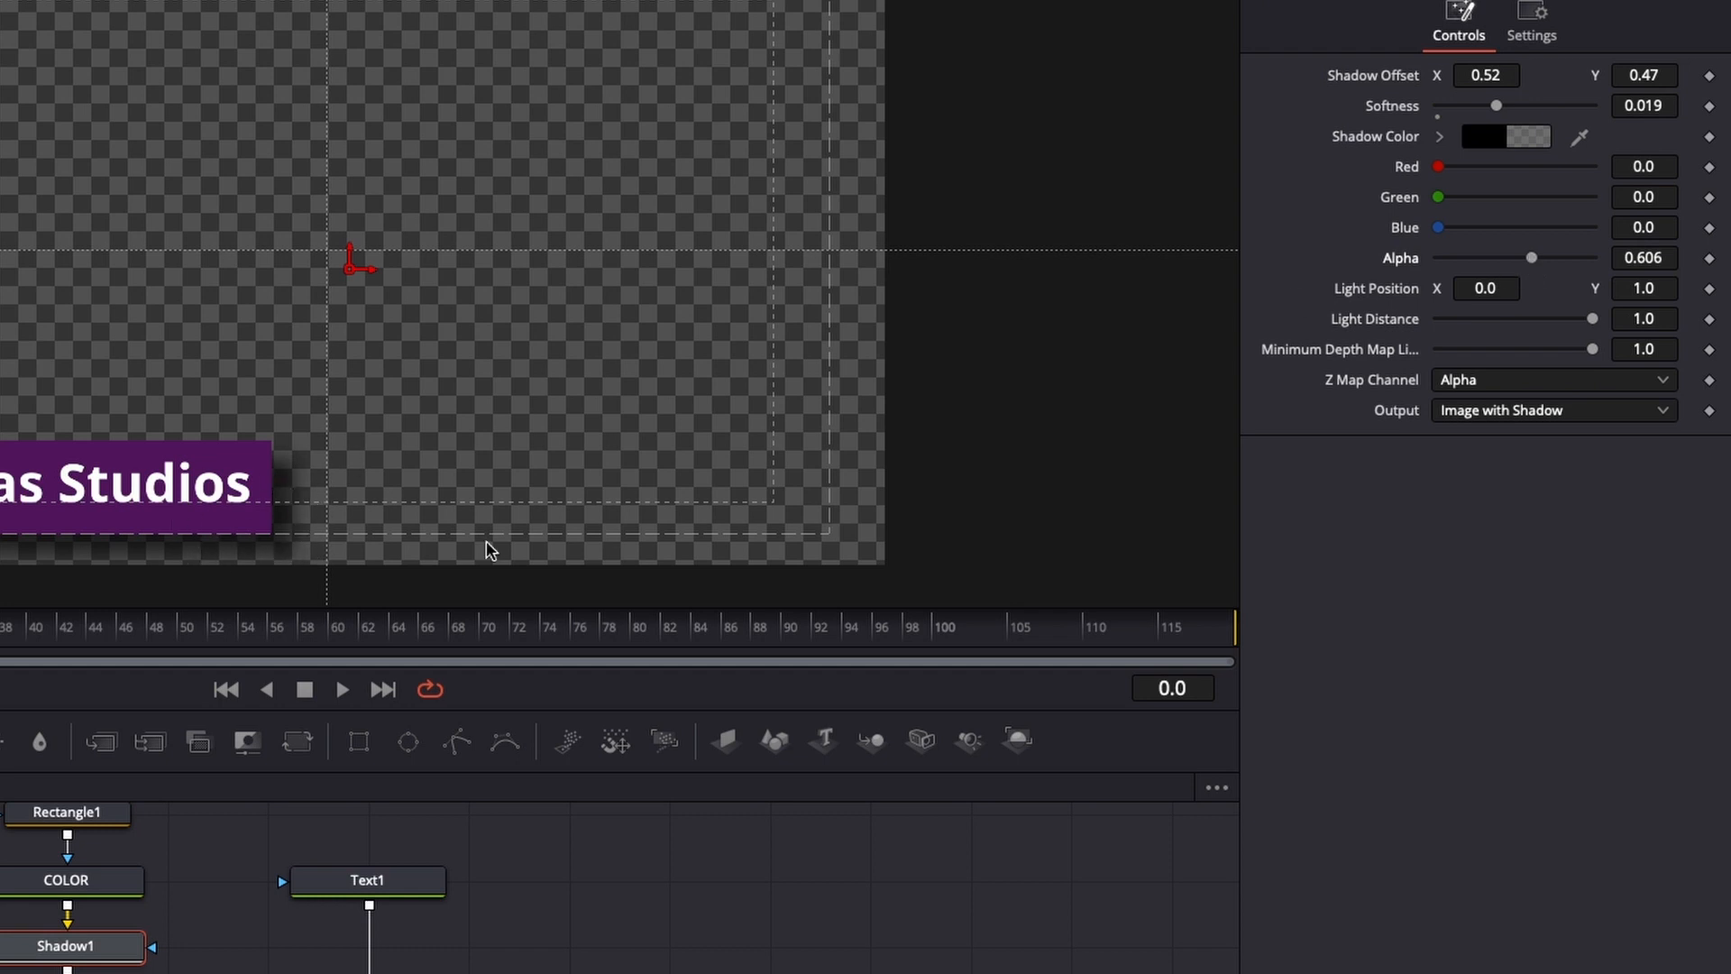
drag(1519, 263, 1551, 261)
click(1671, 259)
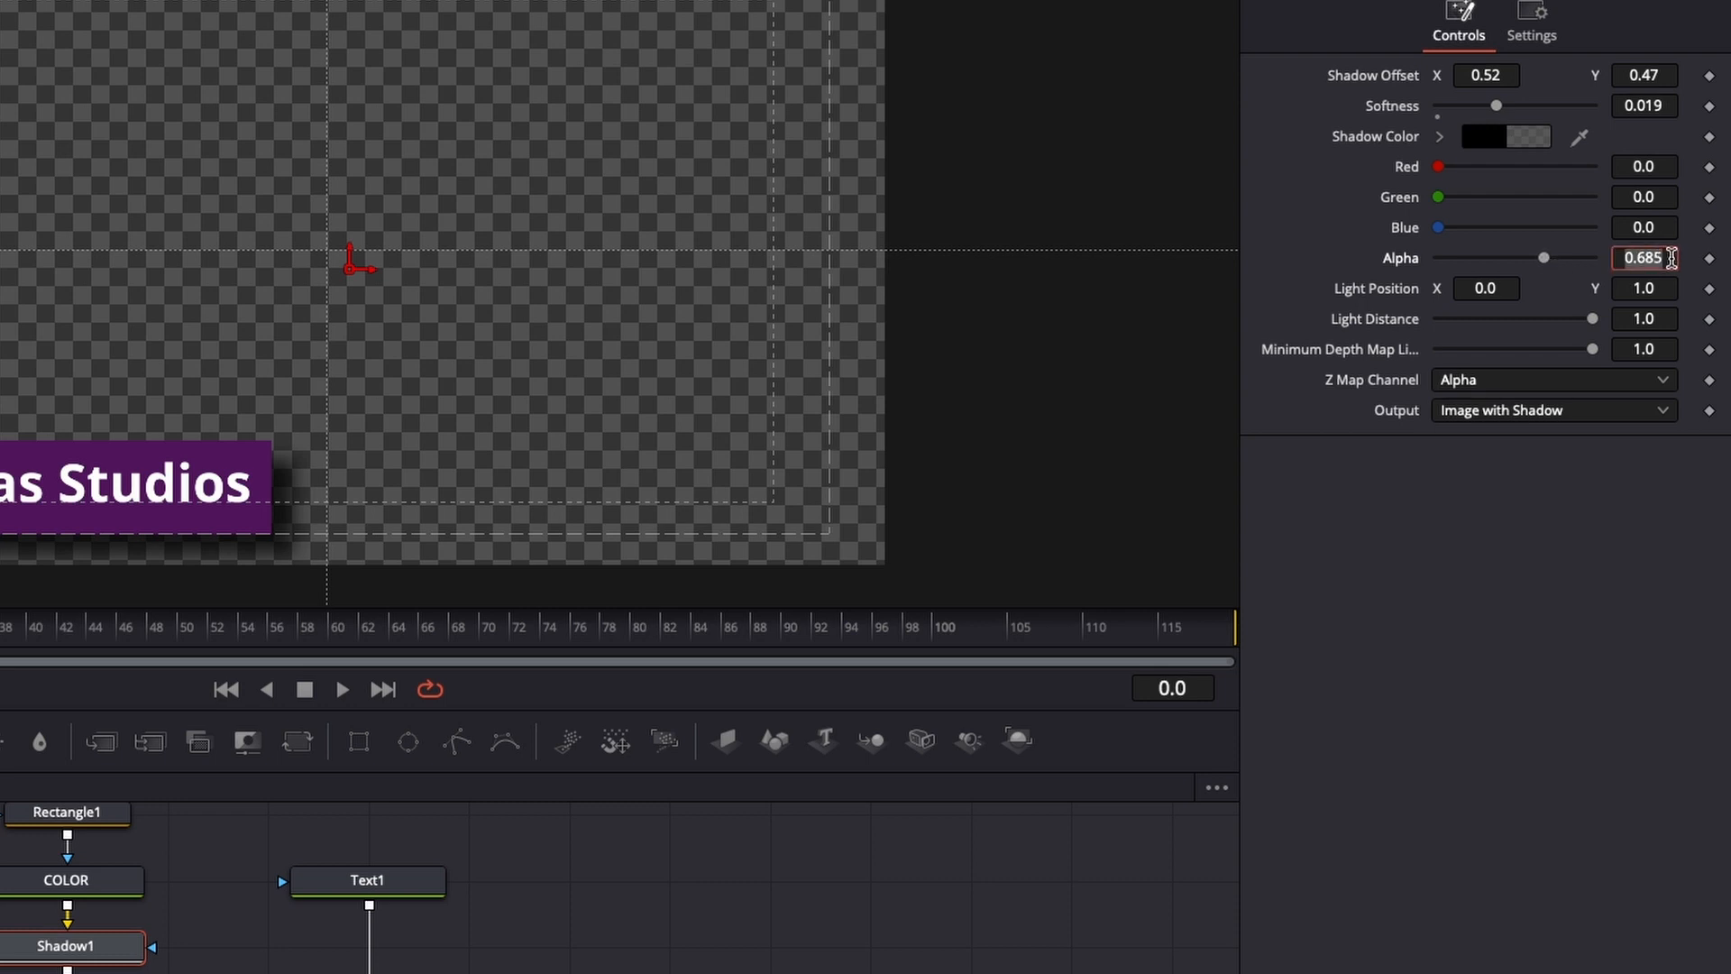
text(0.670)
key(Tab)
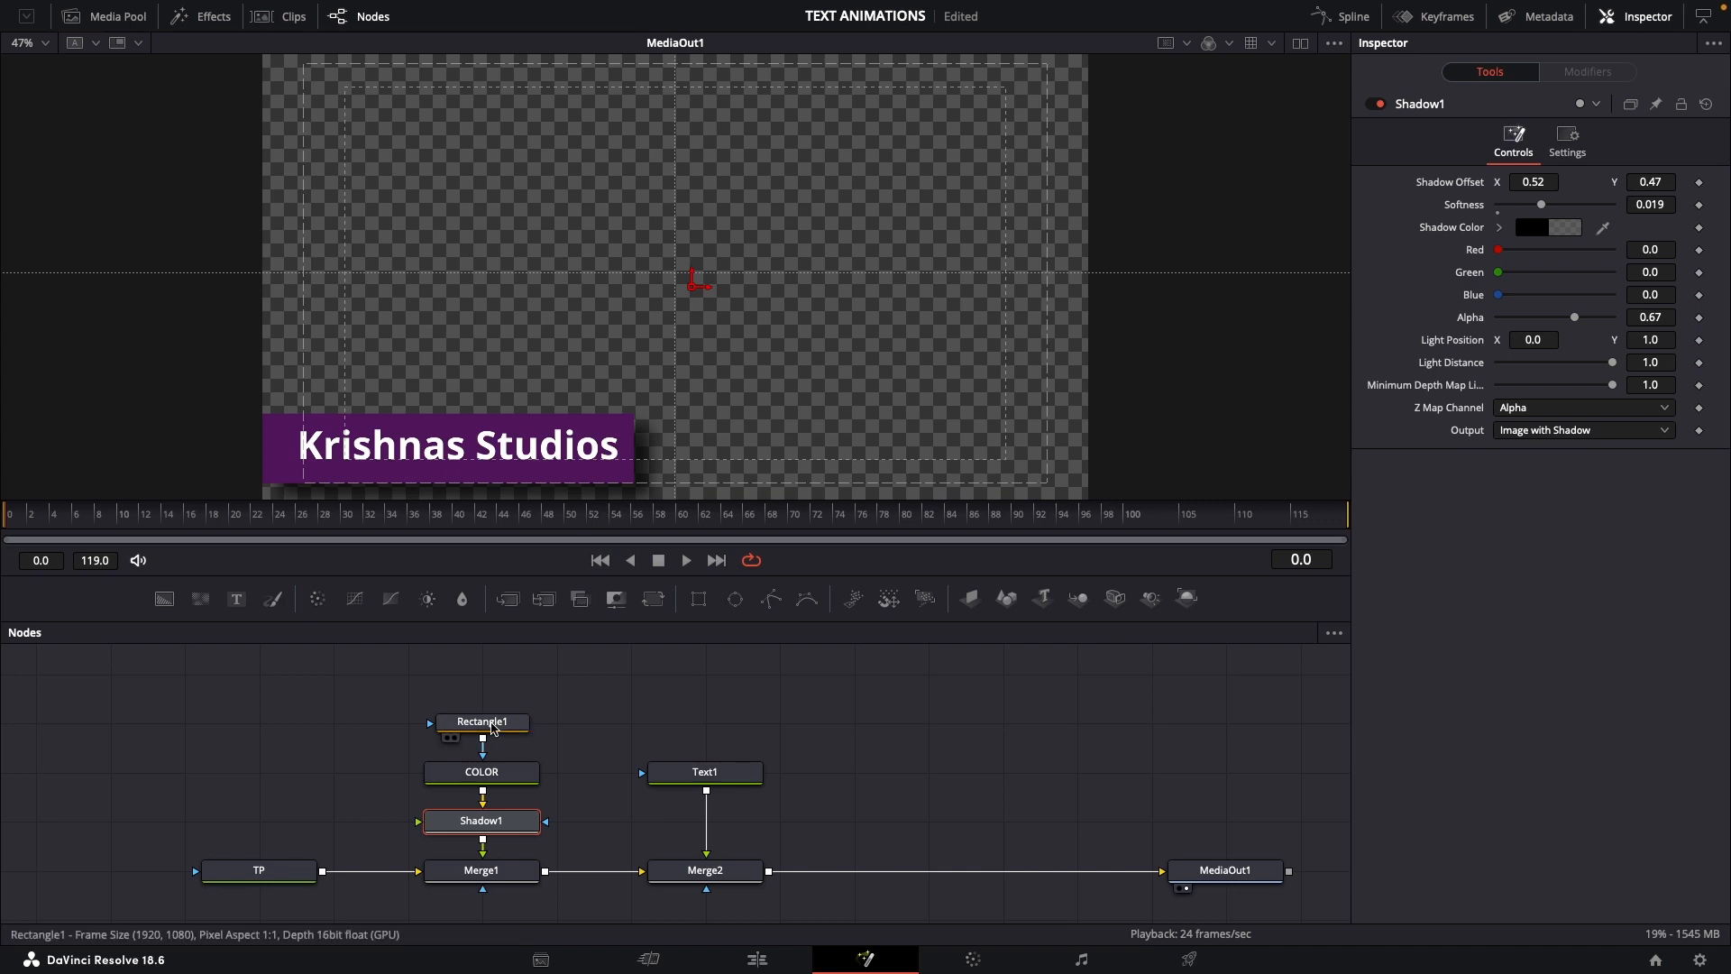
Move the Rectangle1 and COLOR nodes up and insert a Color Corrector between COLOR and Shadow1
click(481, 721)
click(482, 772)
drag(459, 695, 492, 727)
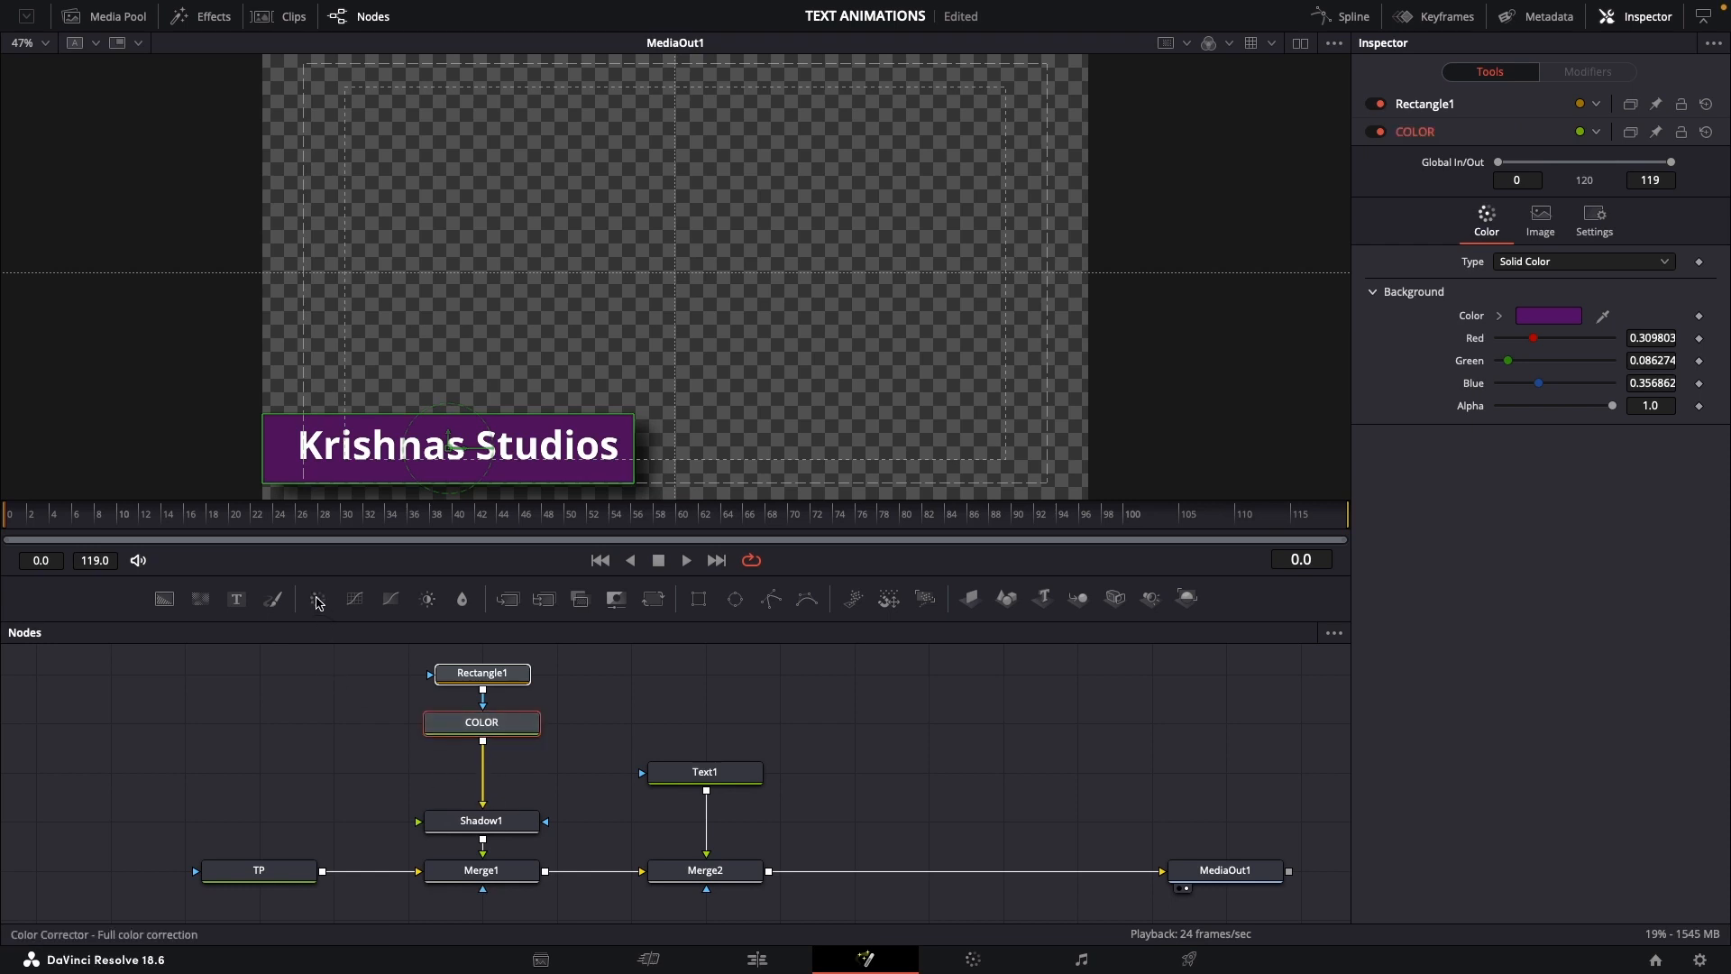
drag(318, 602, 482, 782)
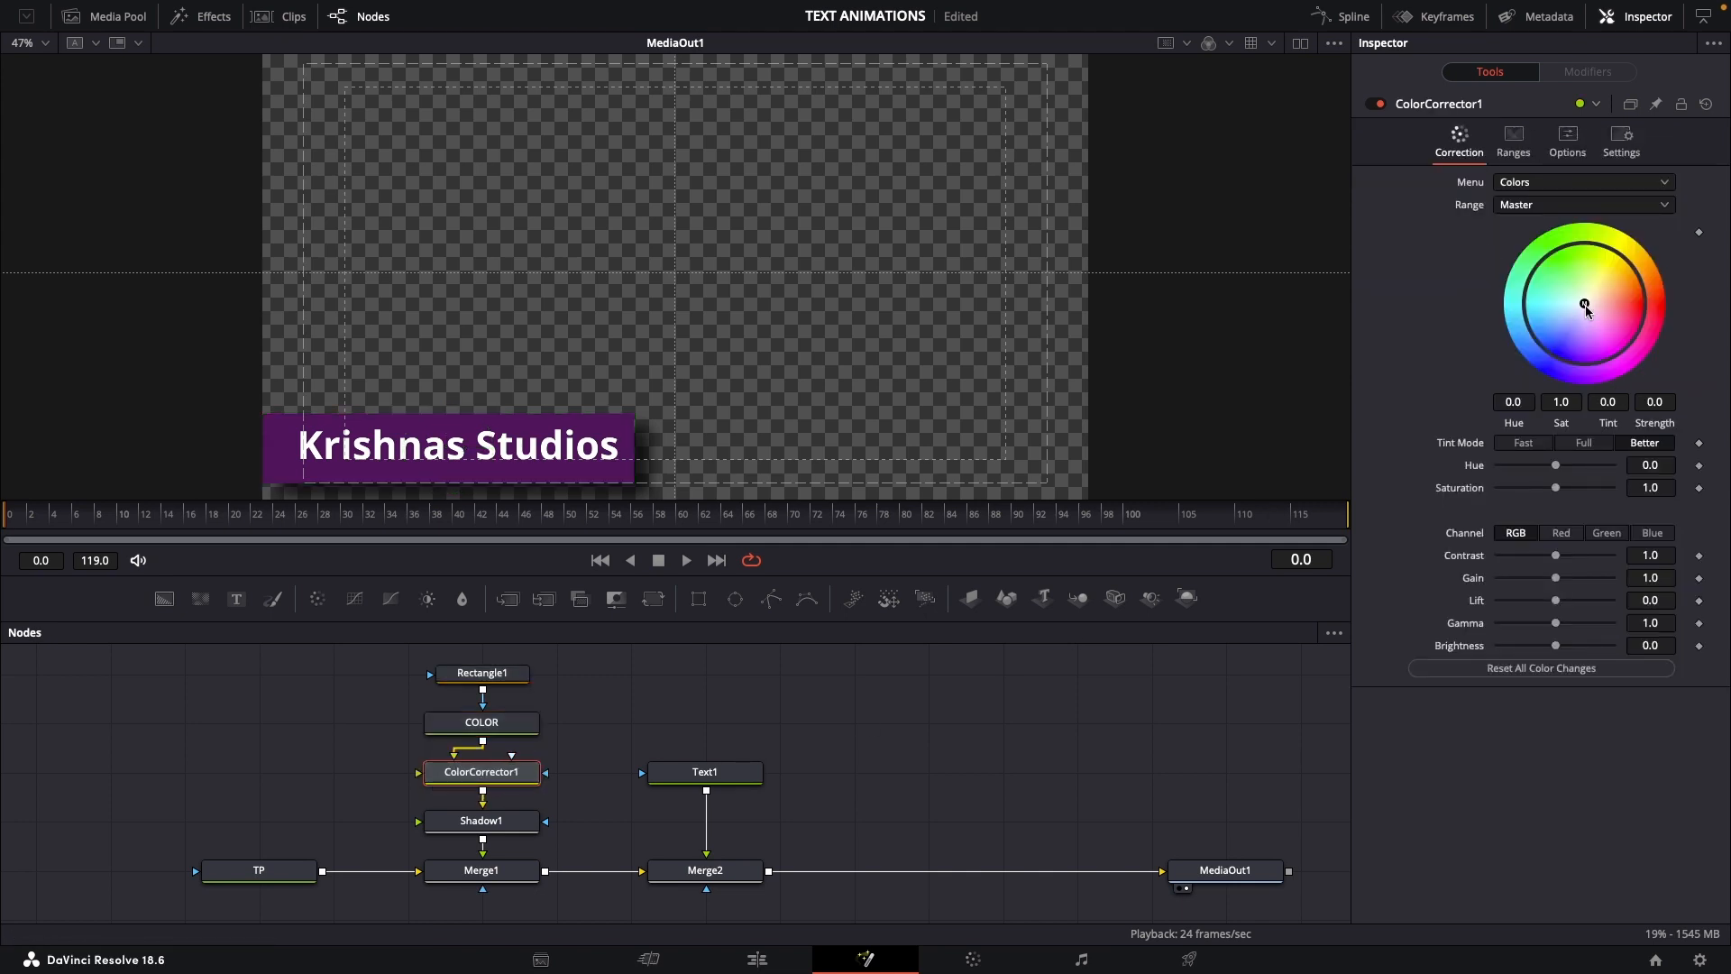
Try a magenta tint on the color corrector, return it to neutral, and brighten the bar with a gain of 2.1
drag(1584, 305, 1628, 355)
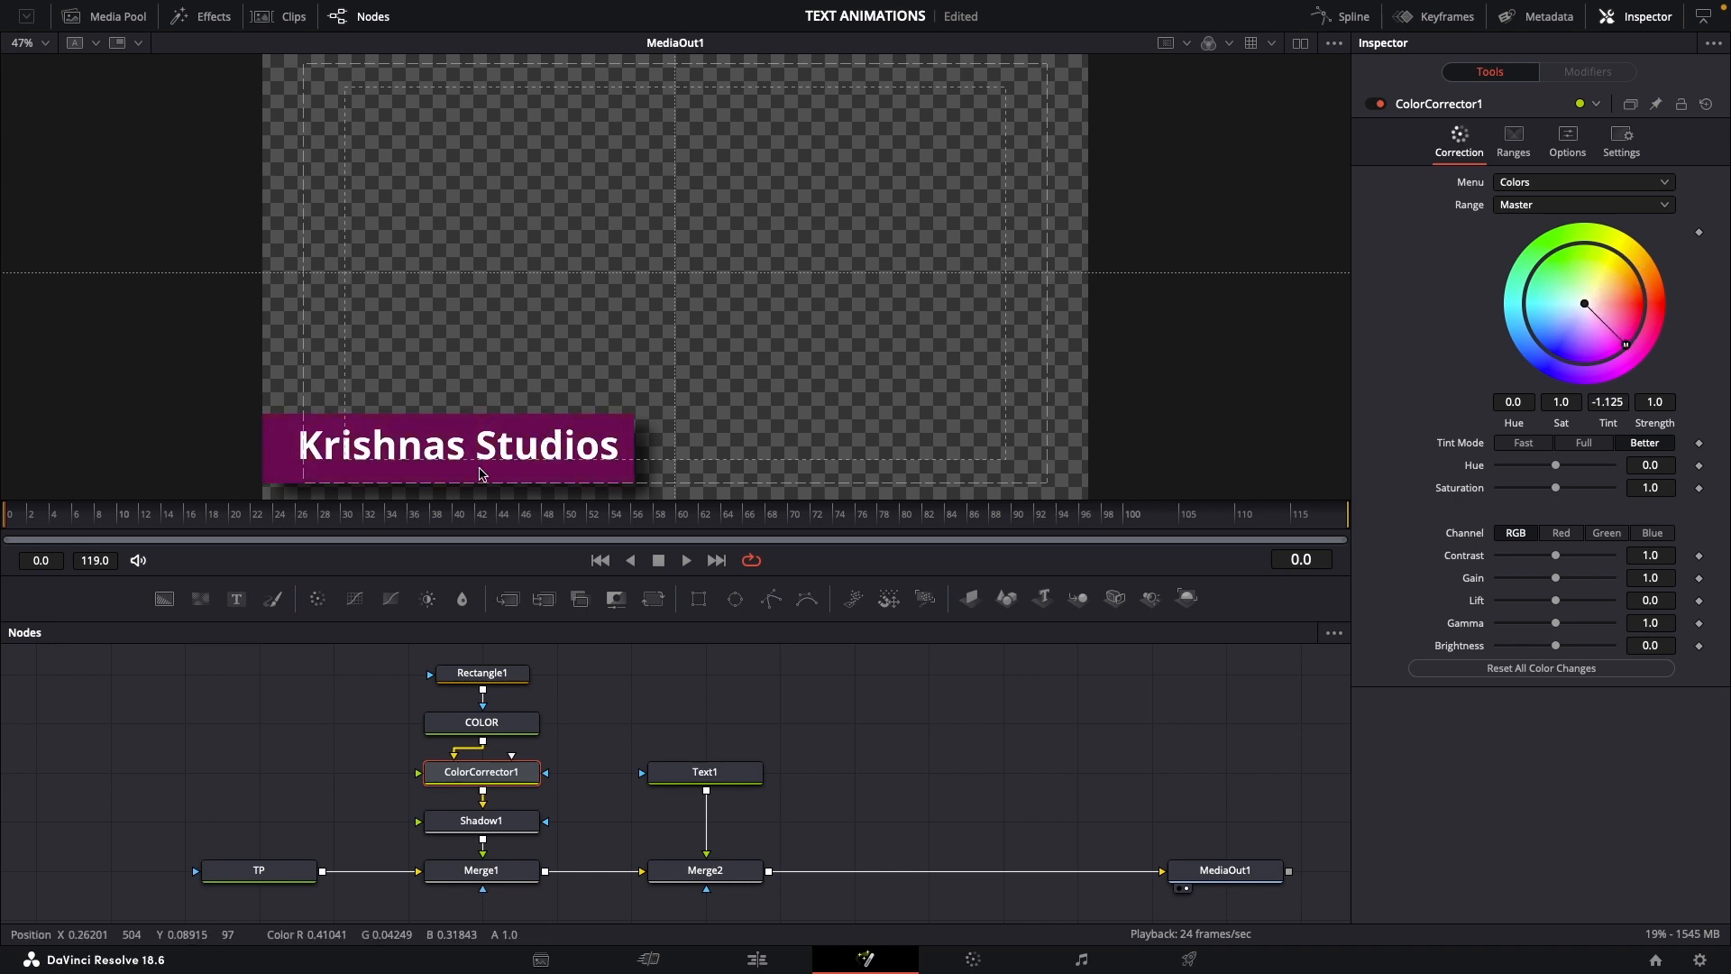
drag(1629, 358, 1586, 307)
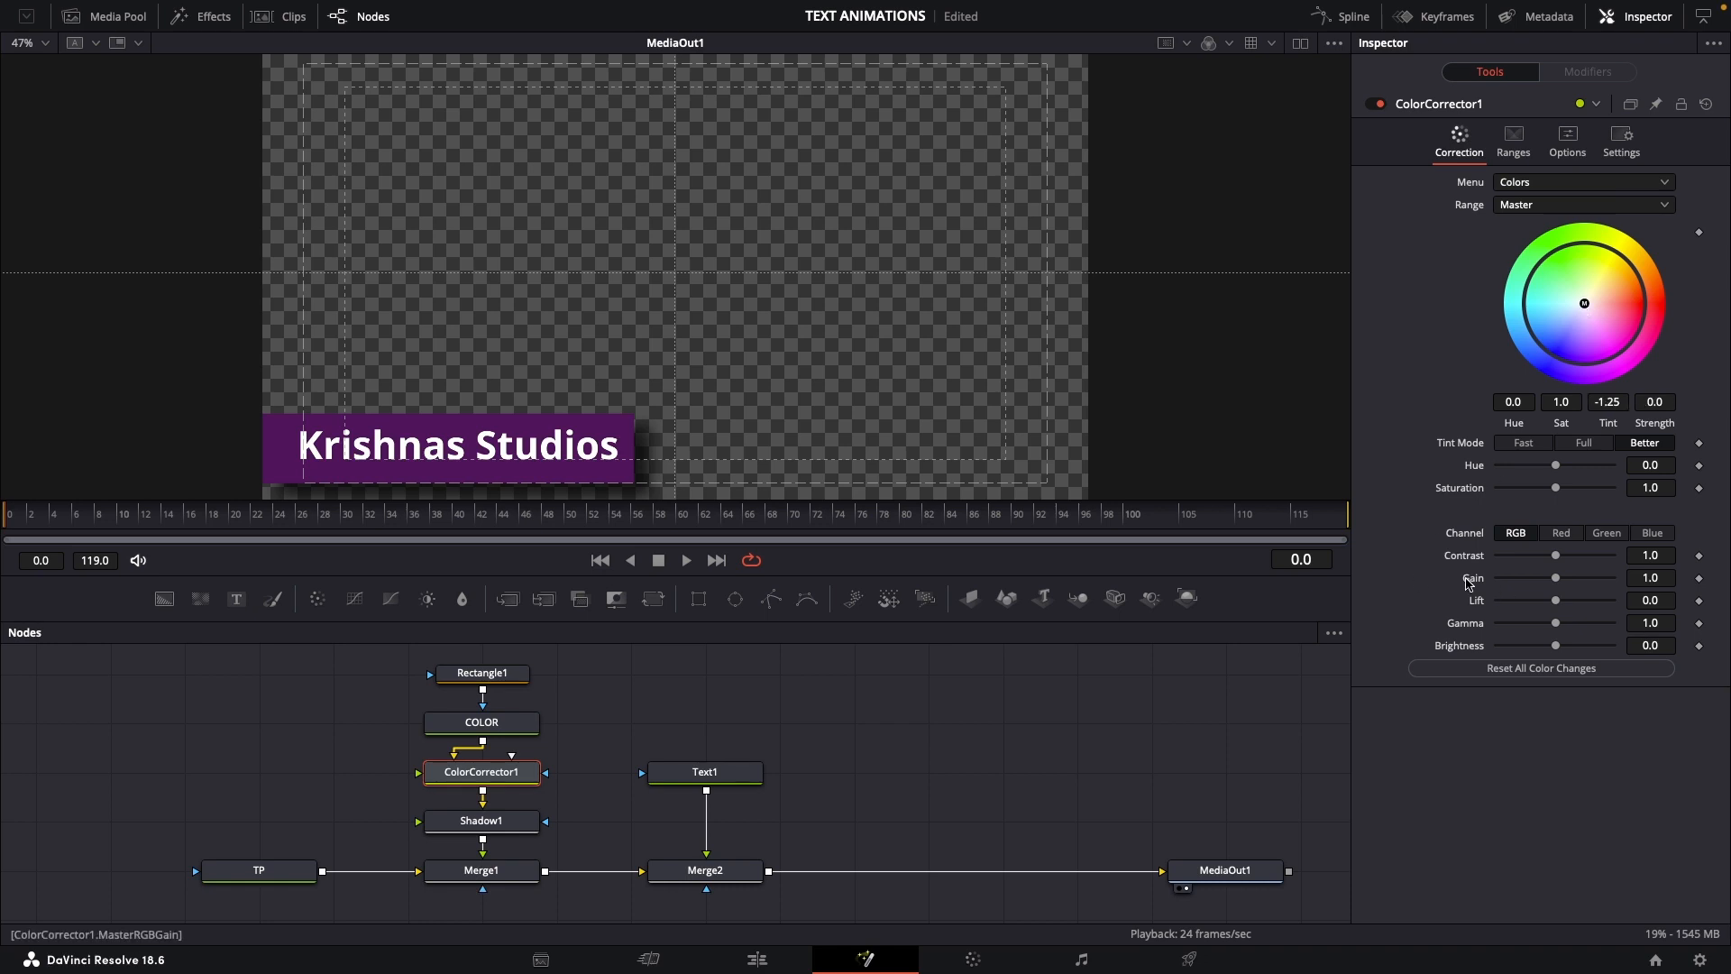
drag(1559, 583, 1580, 581)
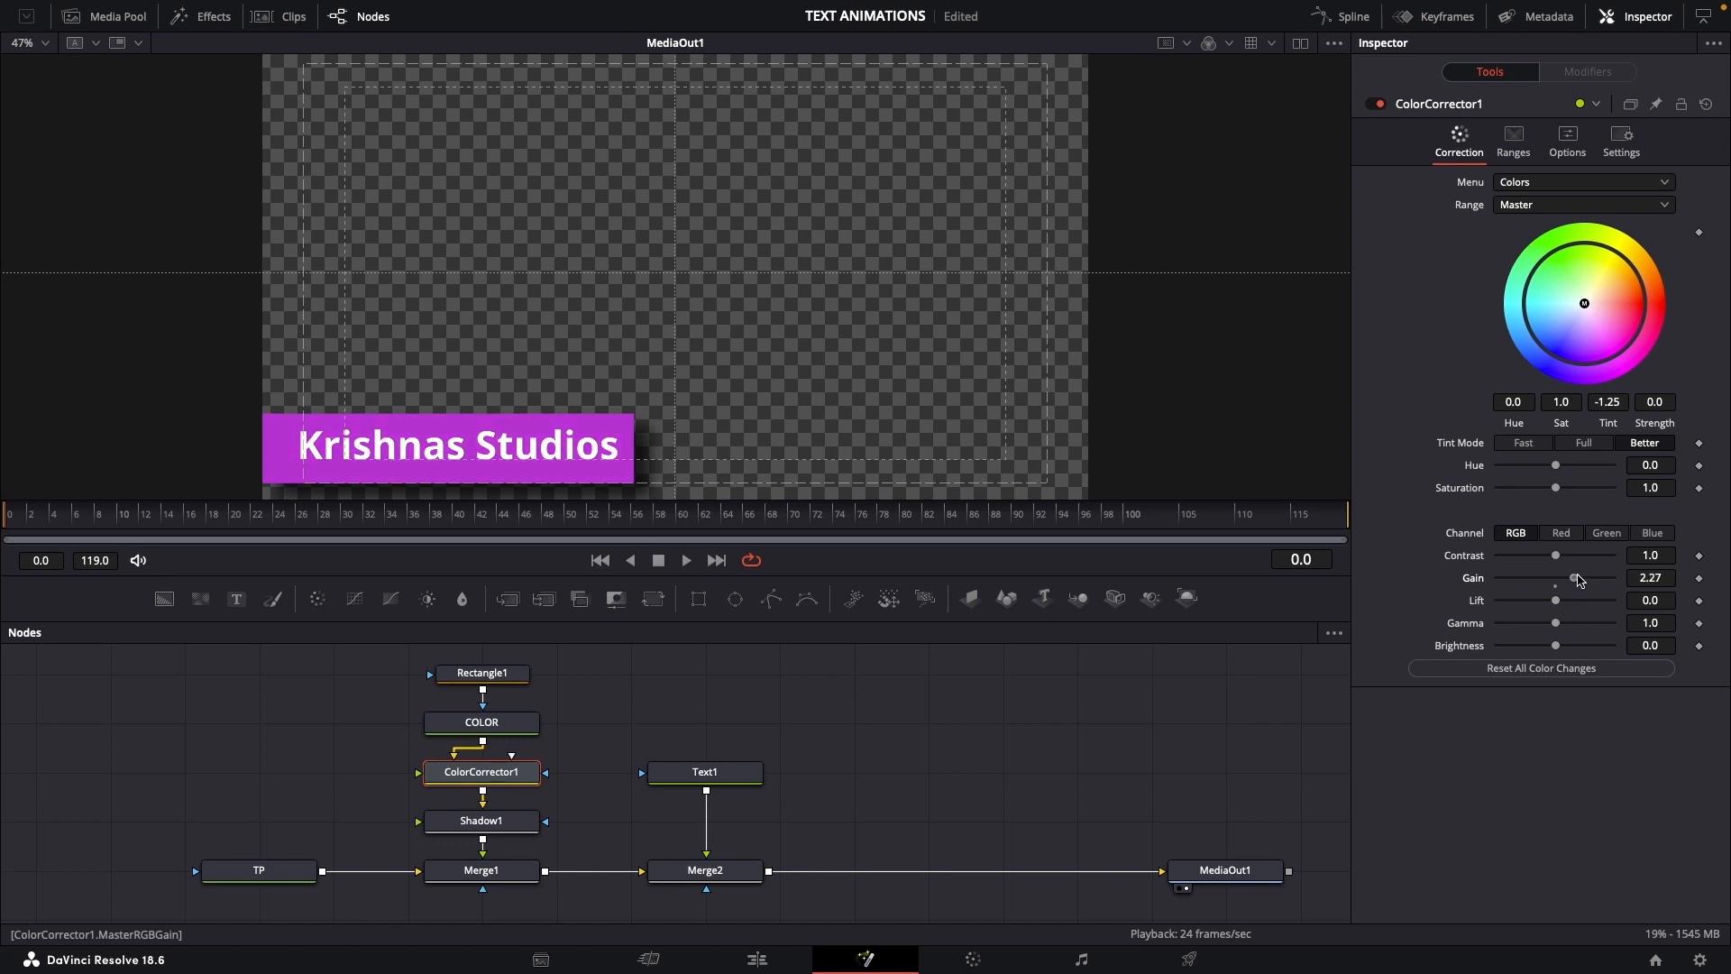
click(1670, 577)
key(Tab)
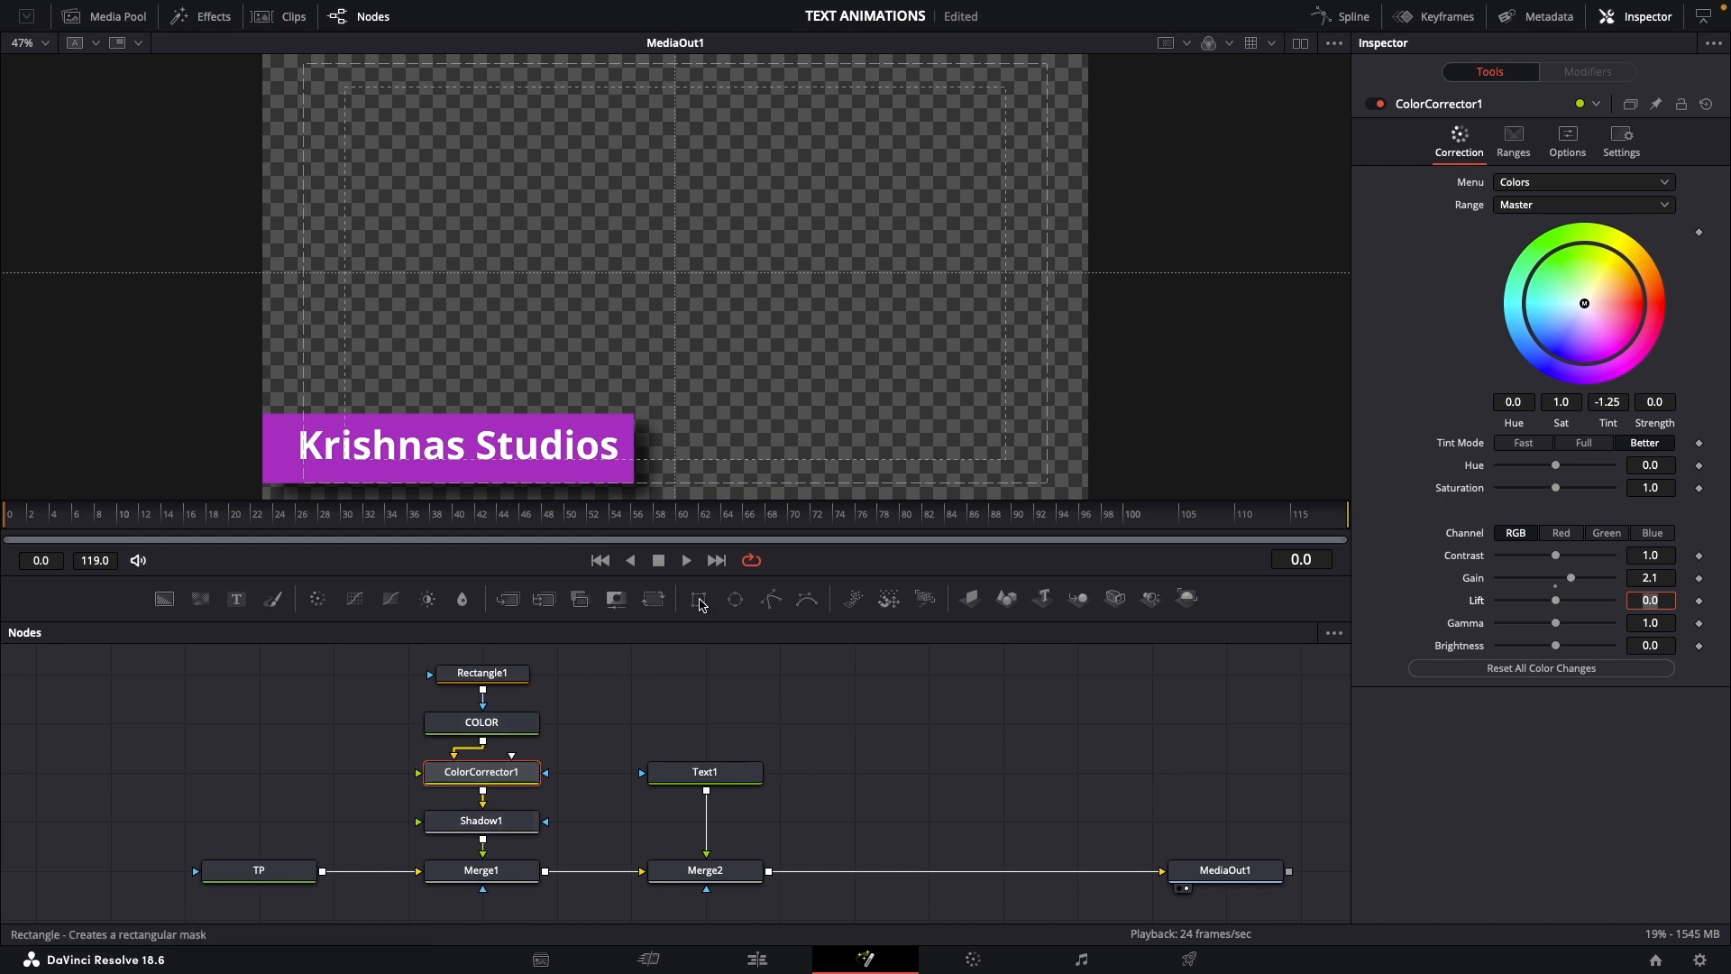
Mask ColorCorrector1 with a slanted Rectangle over the bar, about 0.07 wide, angled about -37 degrees, with a soft edge of about 0.028
drag(701, 603, 478, 776)
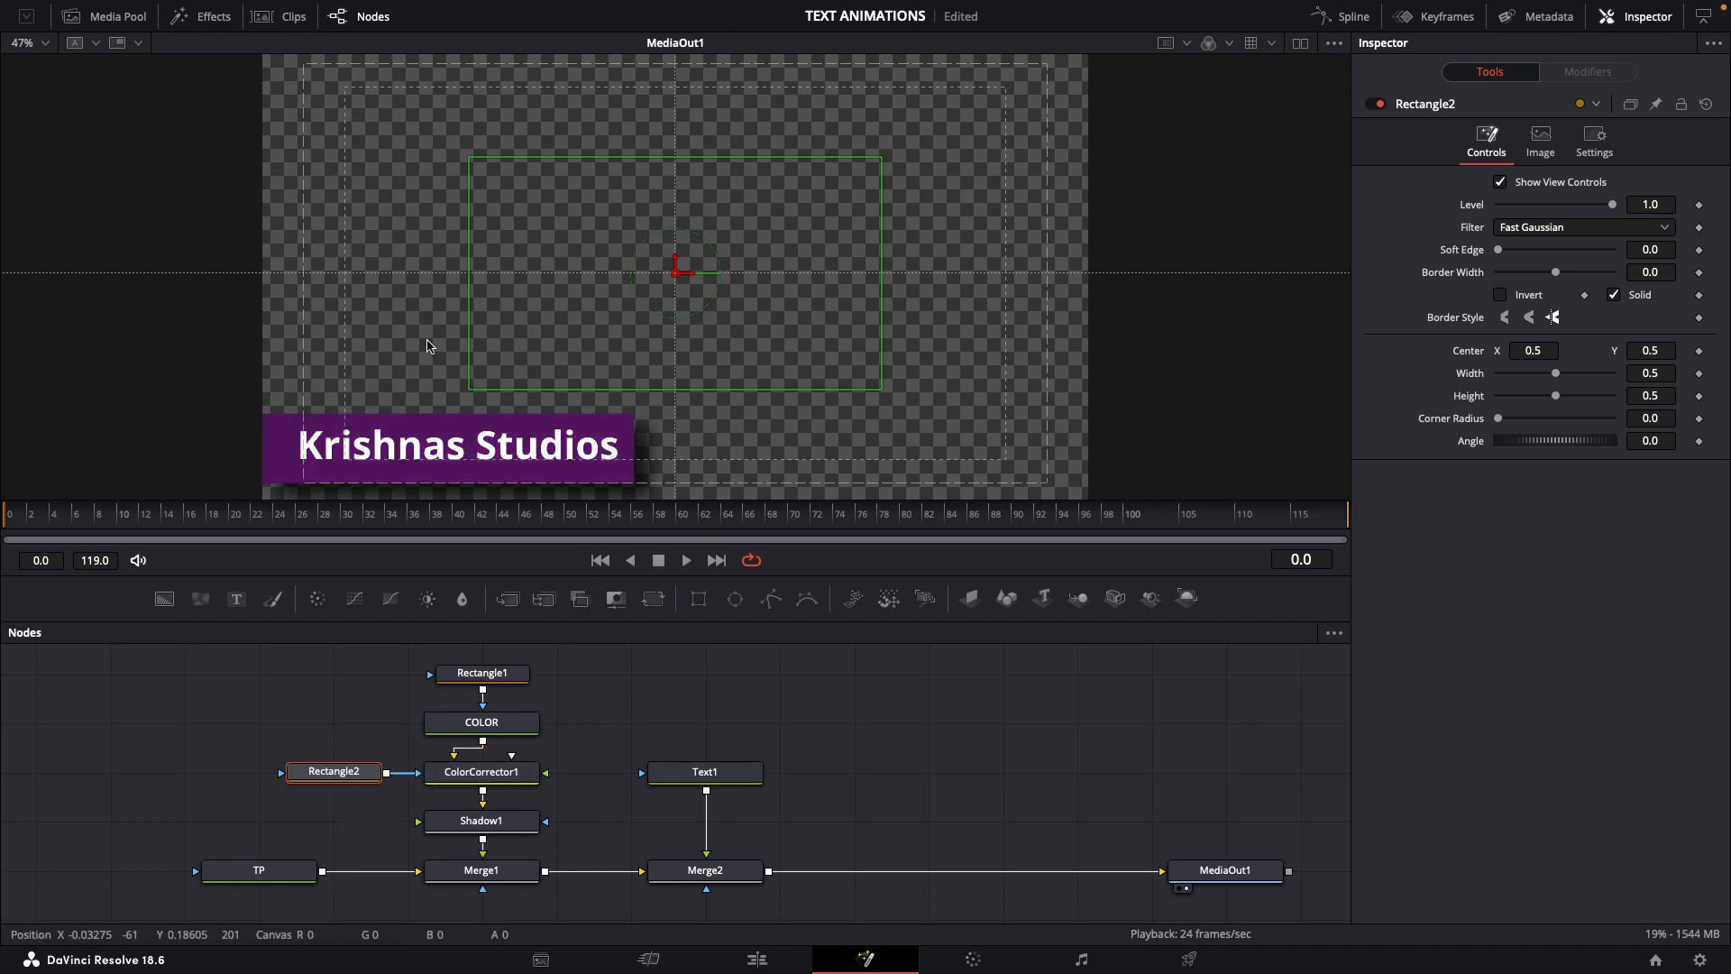
drag(676, 273, 462, 403)
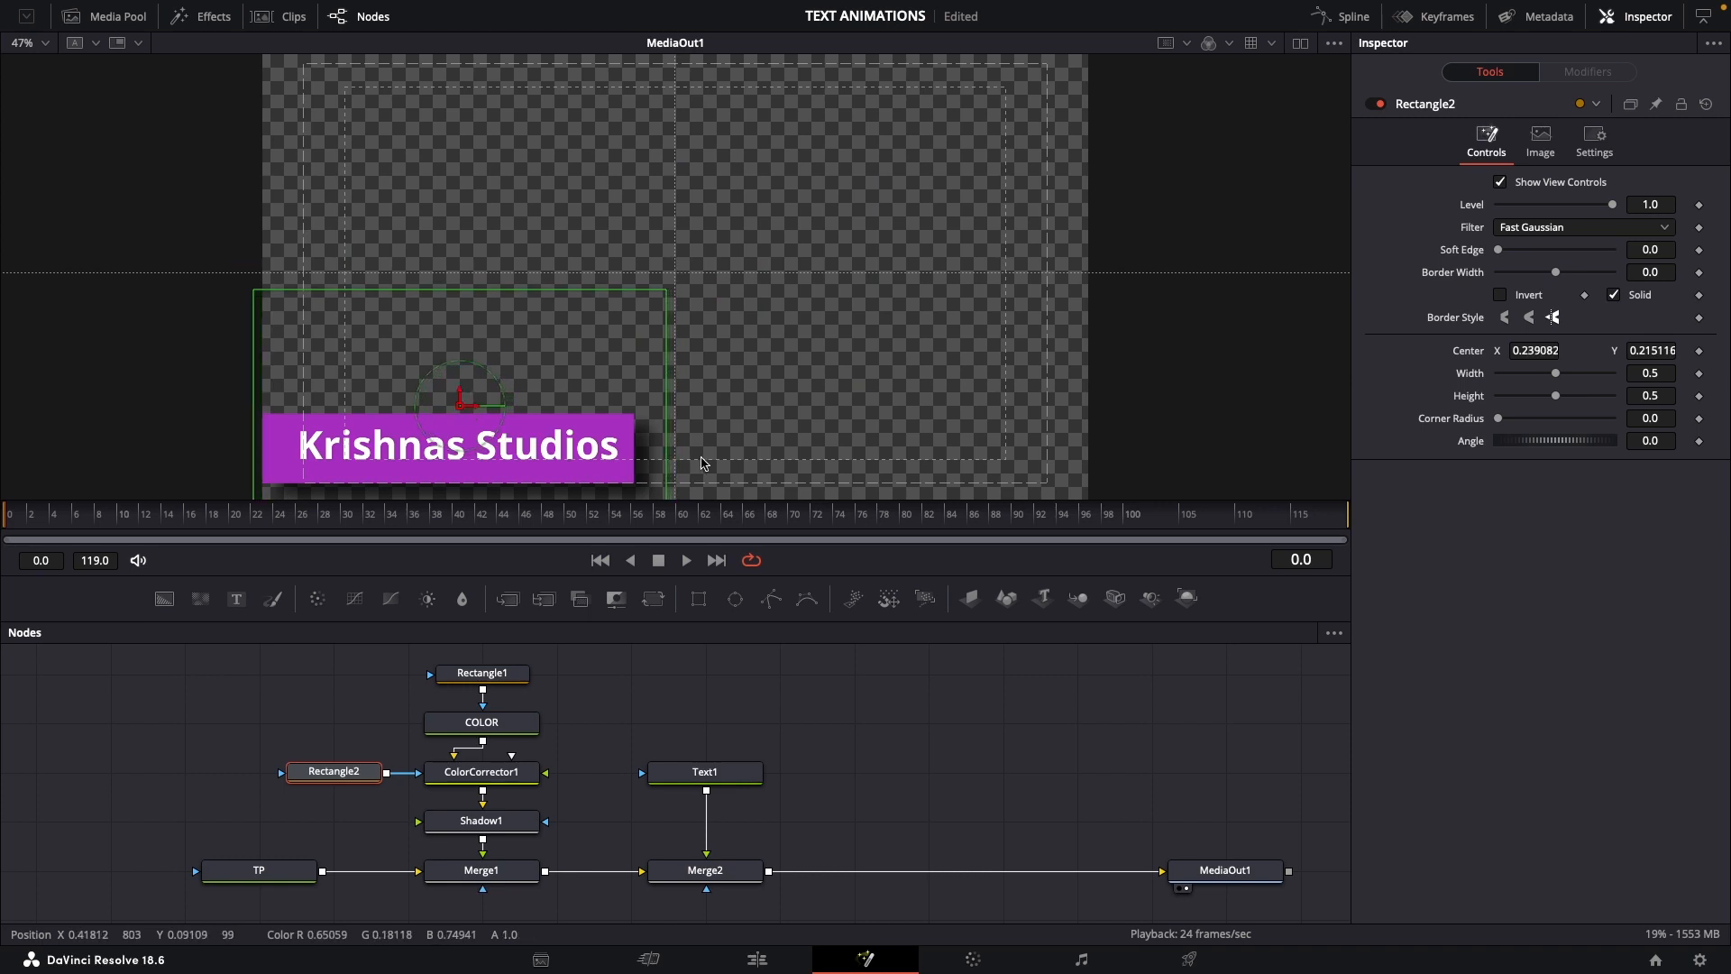
drag(667, 440, 446, 443)
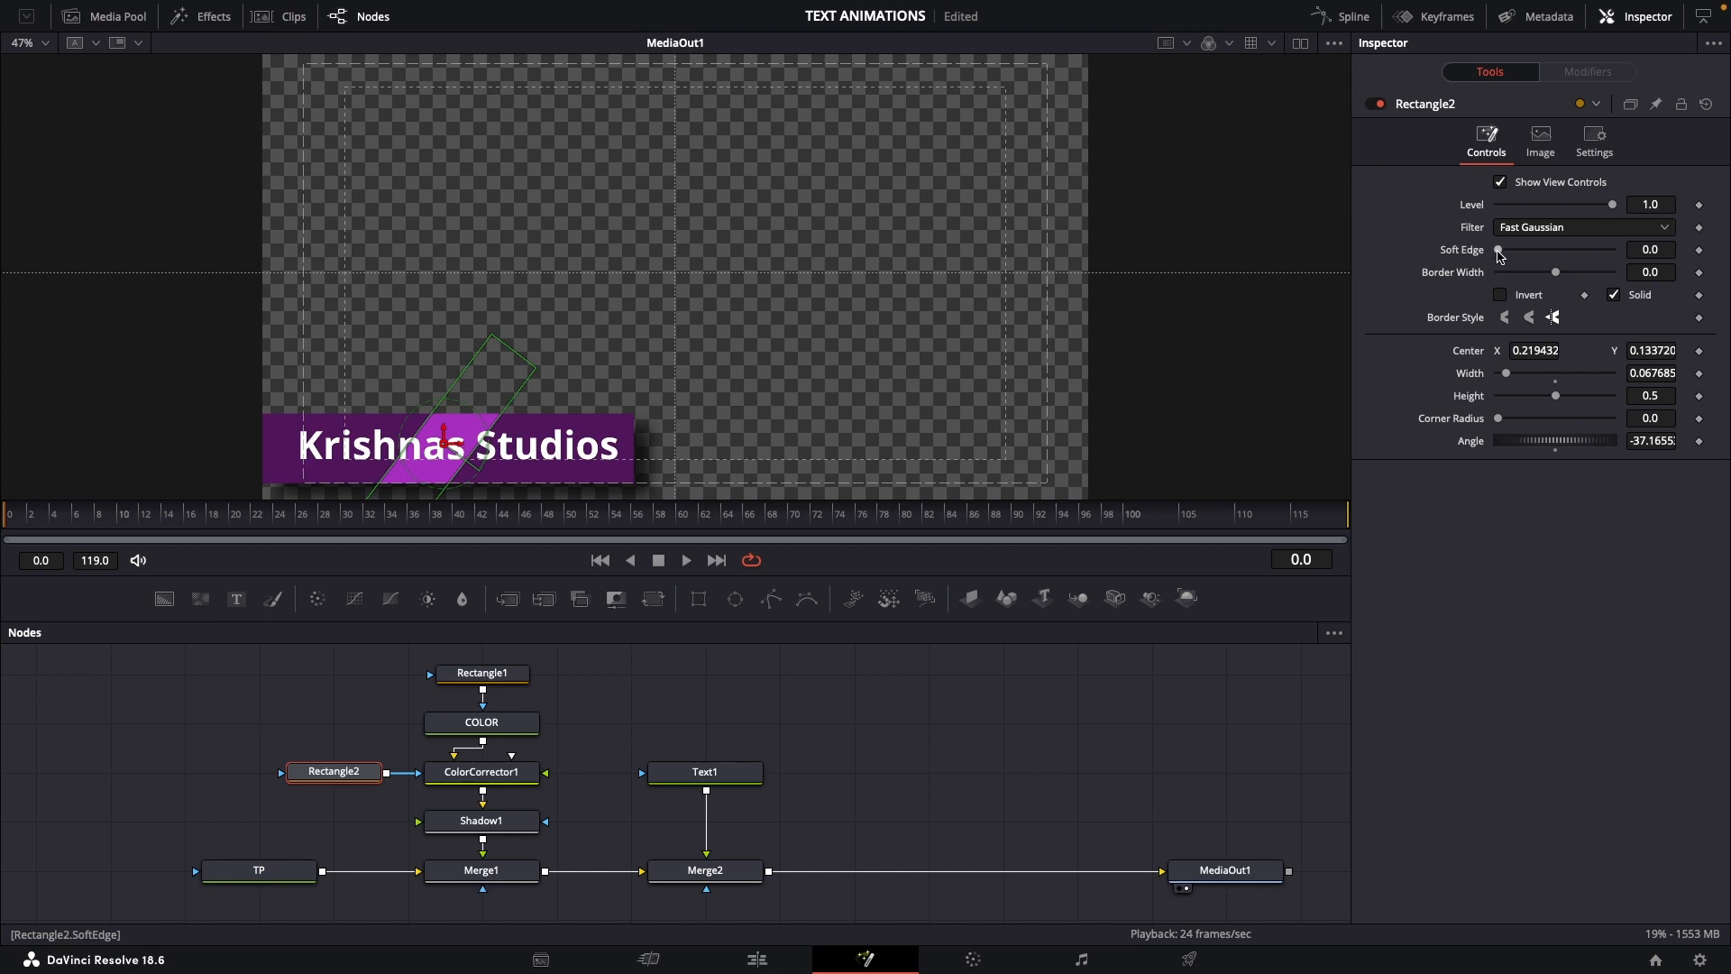
drag(1500, 254, 1517, 255)
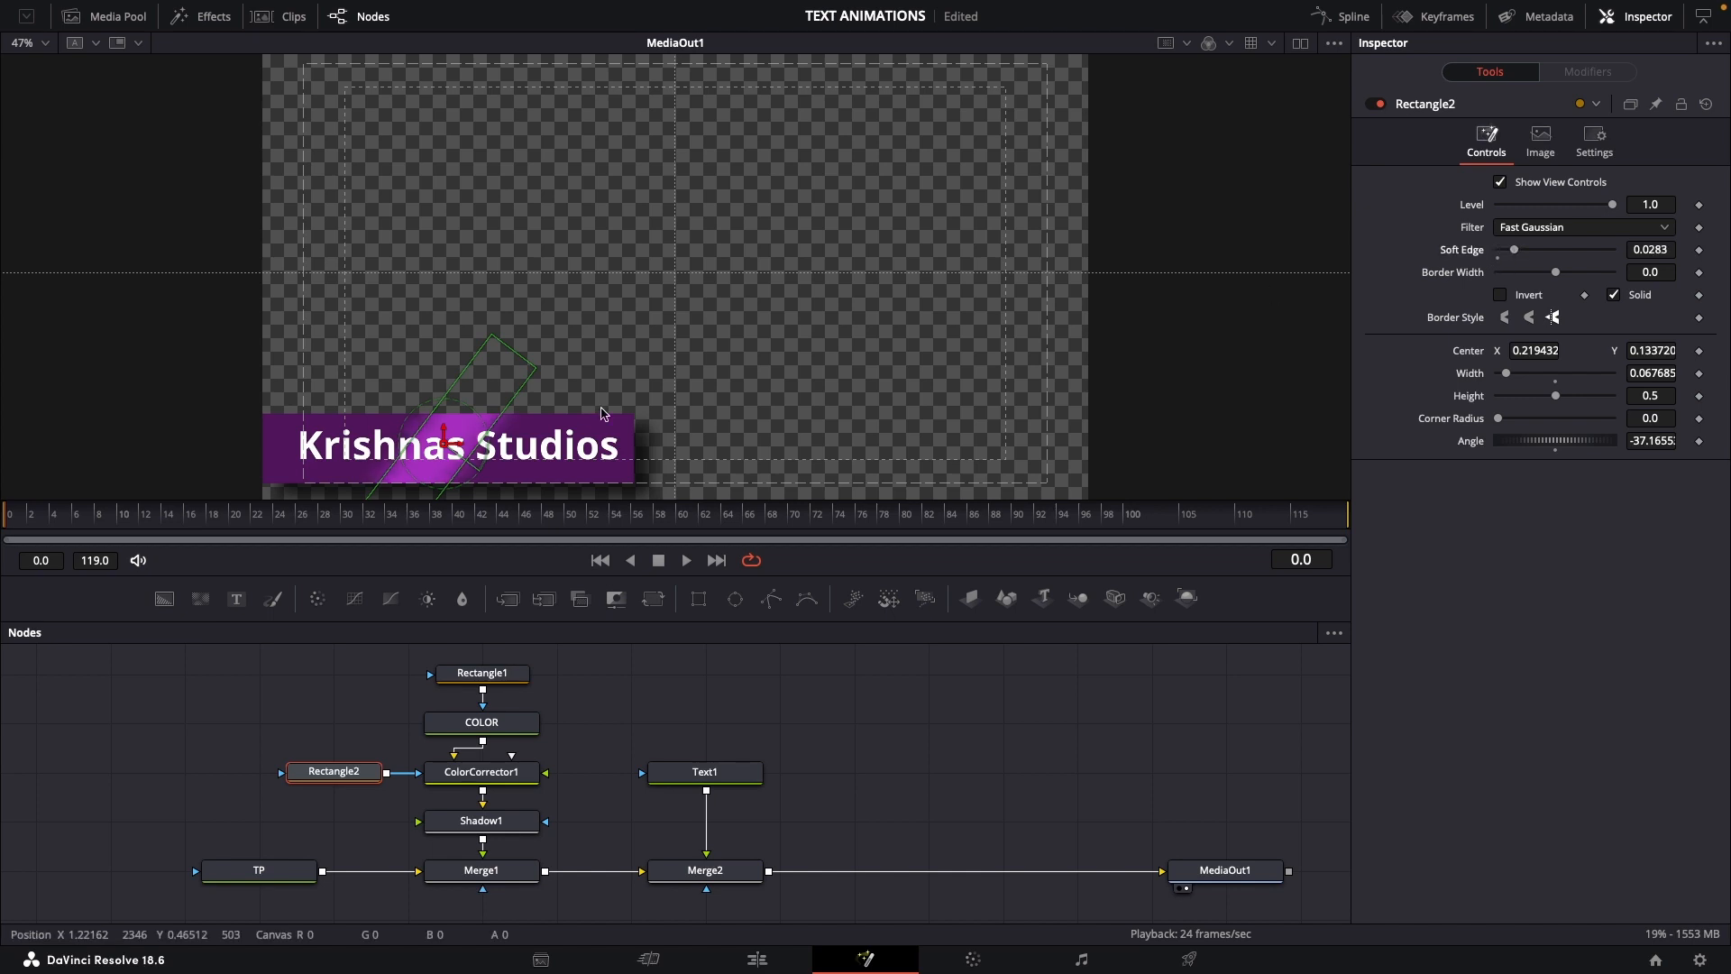
Animate the highlight mask's center from about X -0.08, Y 0.15 at frame 0 to about X 0.60, Y 0.15 at frame 20, and preview it
drag(444, 441, 203, 437)
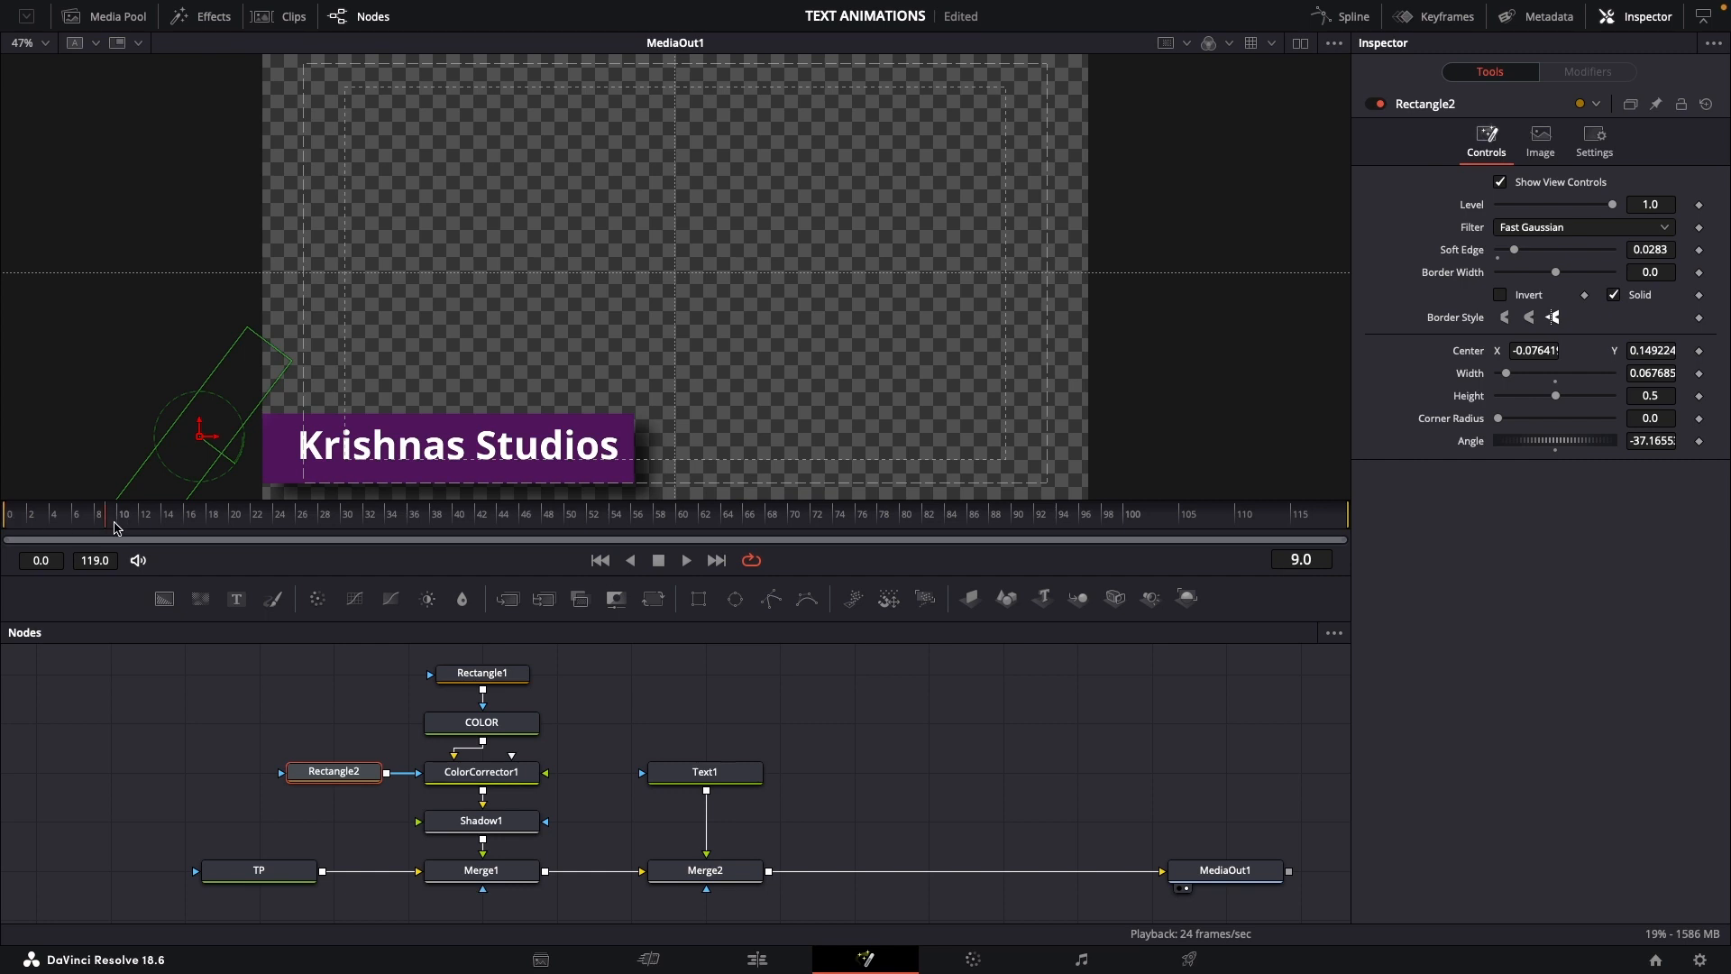
drag(114, 527, 3, 520)
right_click(1478, 357)
click(1524, 375)
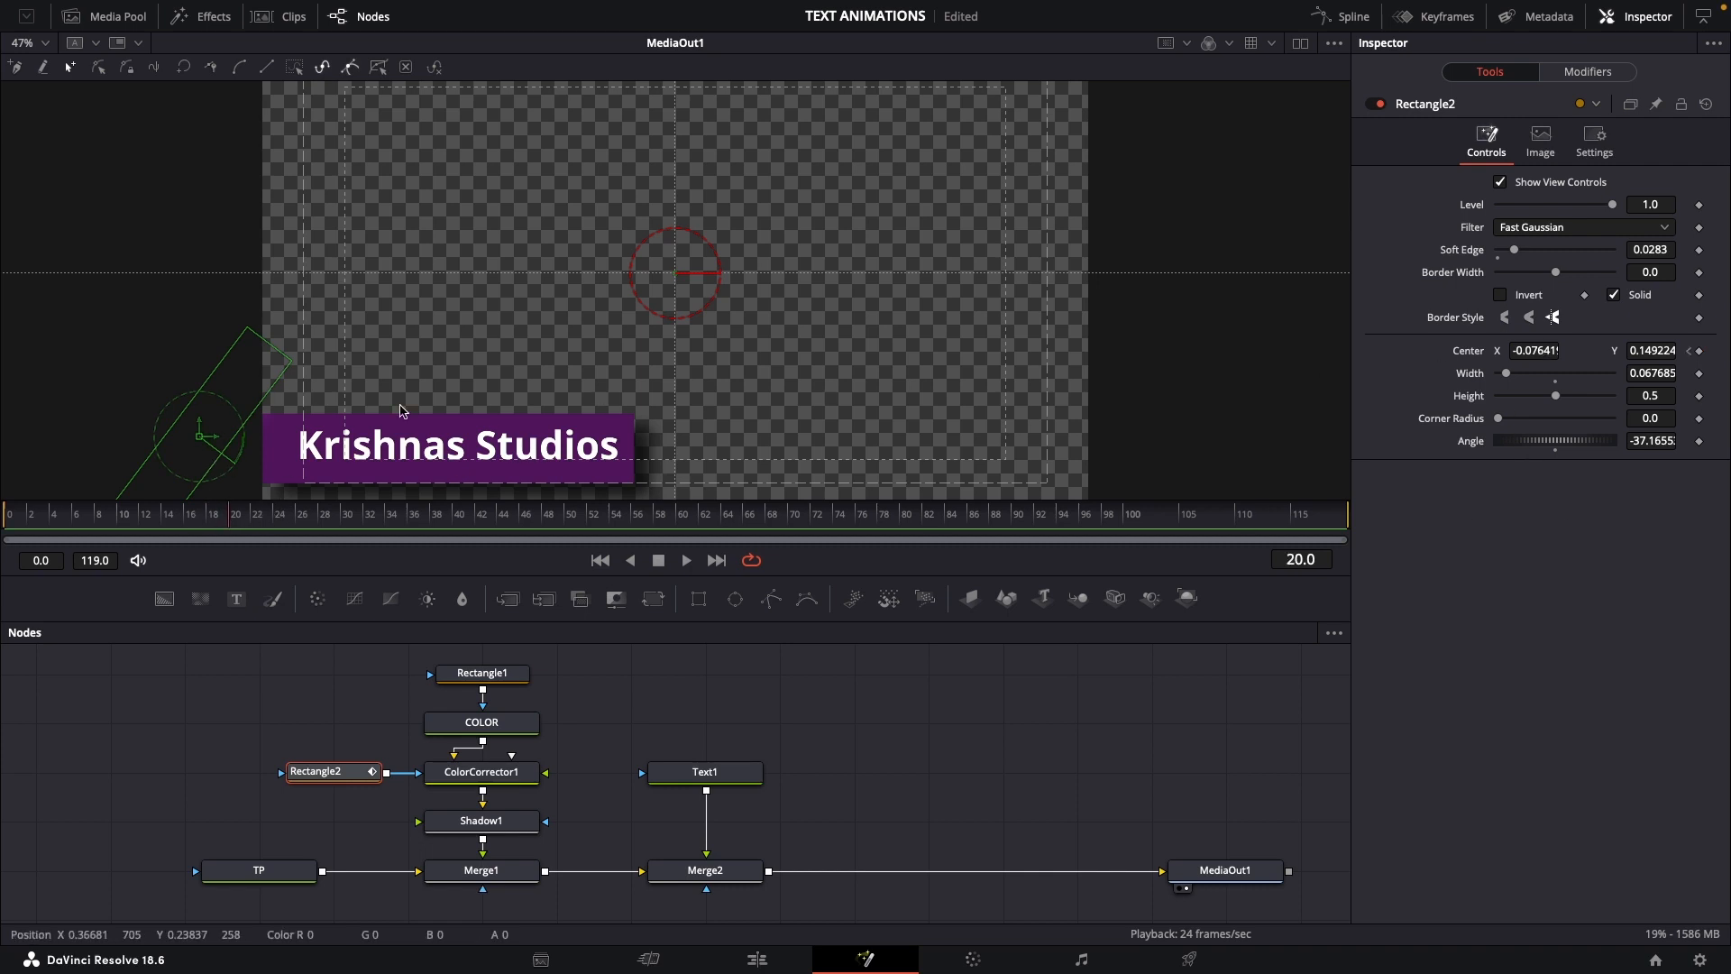
drag(199, 439, 757, 433)
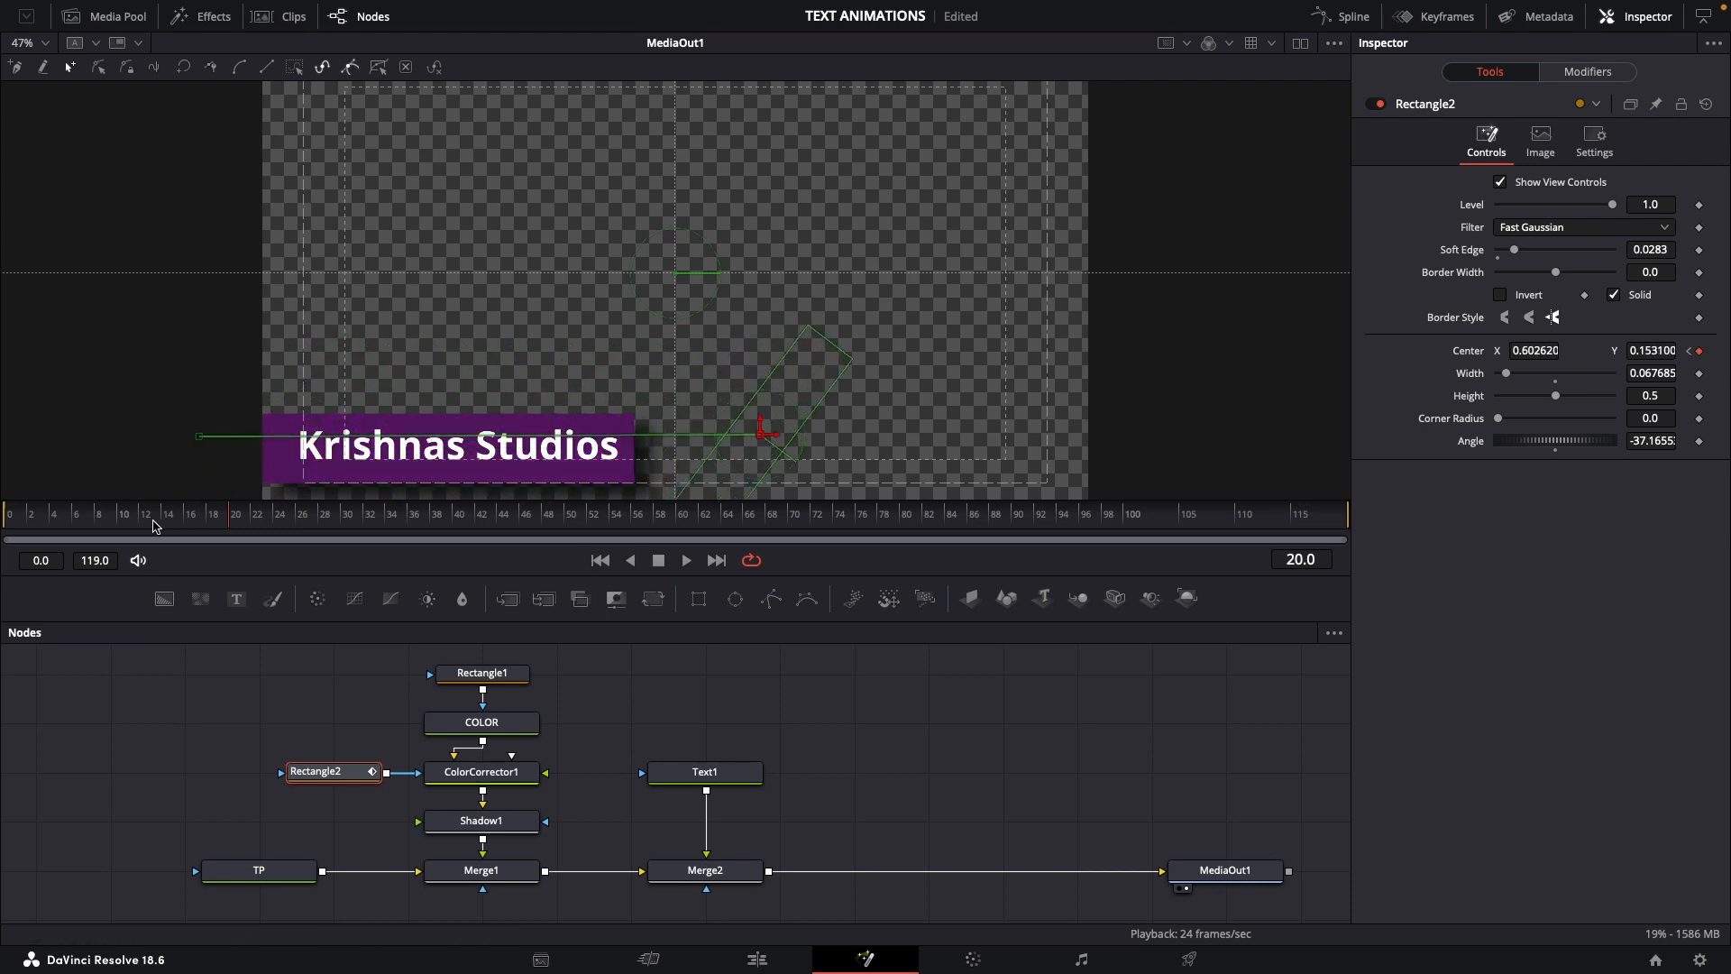
click(25, 527)
drag(26, 527, 210, 530)
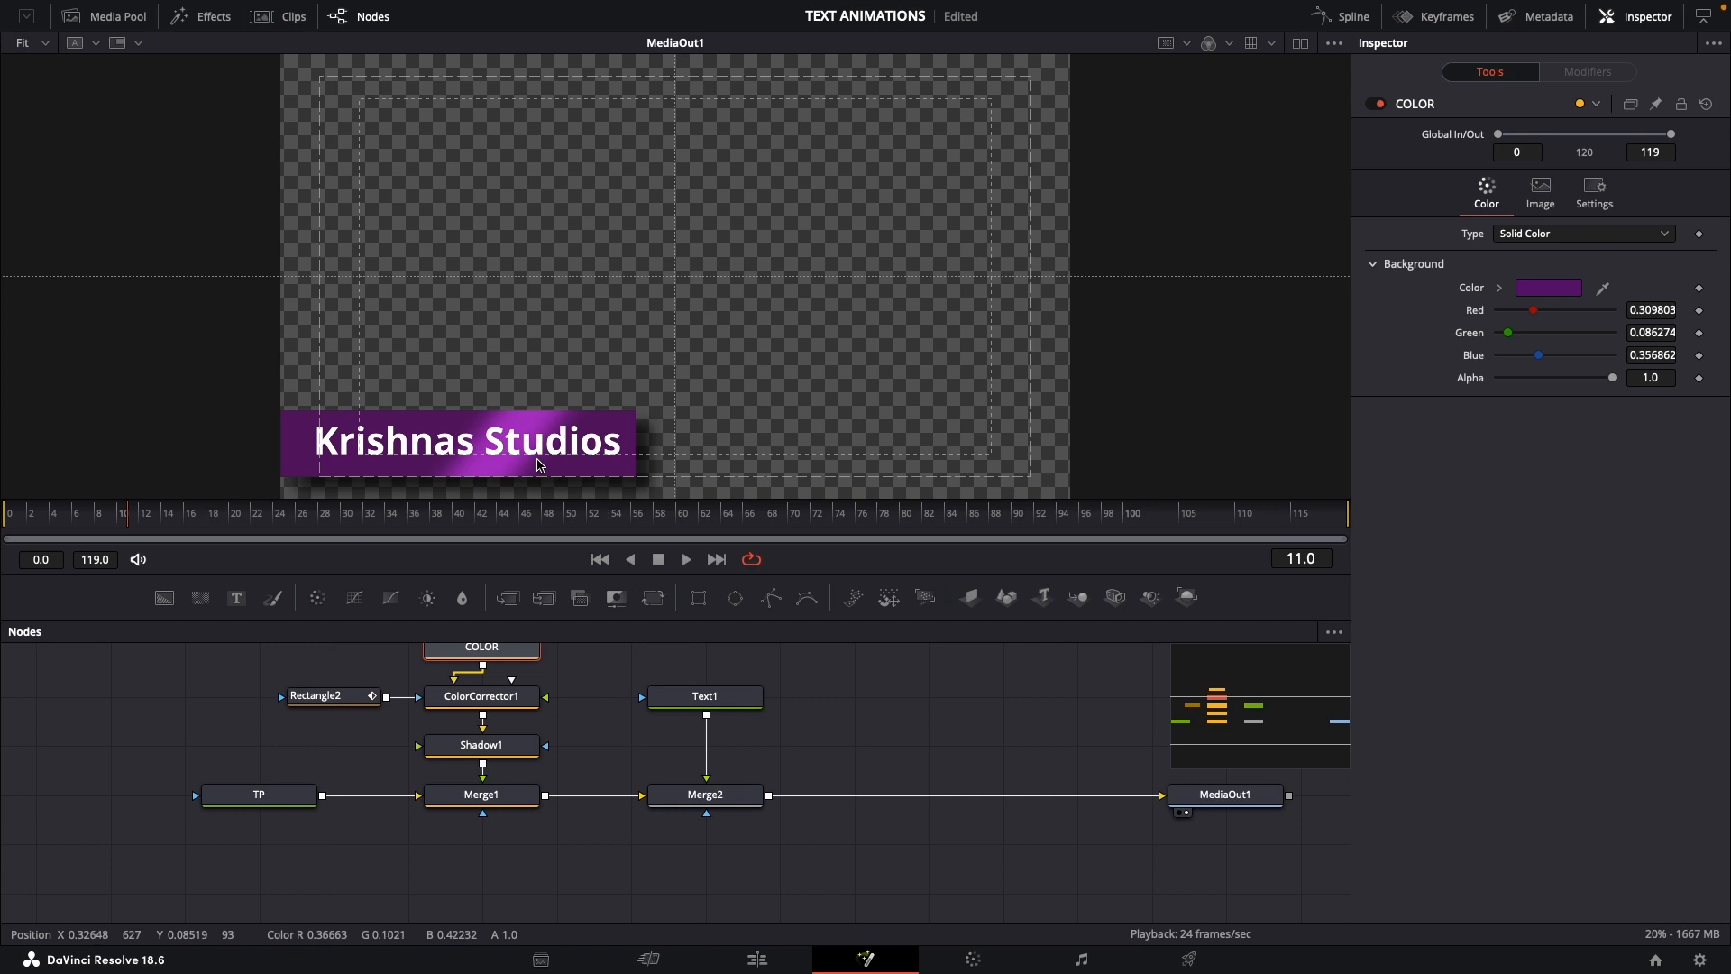
Mask Merge1 with a new Rectangle covering the whole purple bar, centered at about X -0.018, Y 0.127, with a width of about 1.08
drag(699, 604, 469, 804)
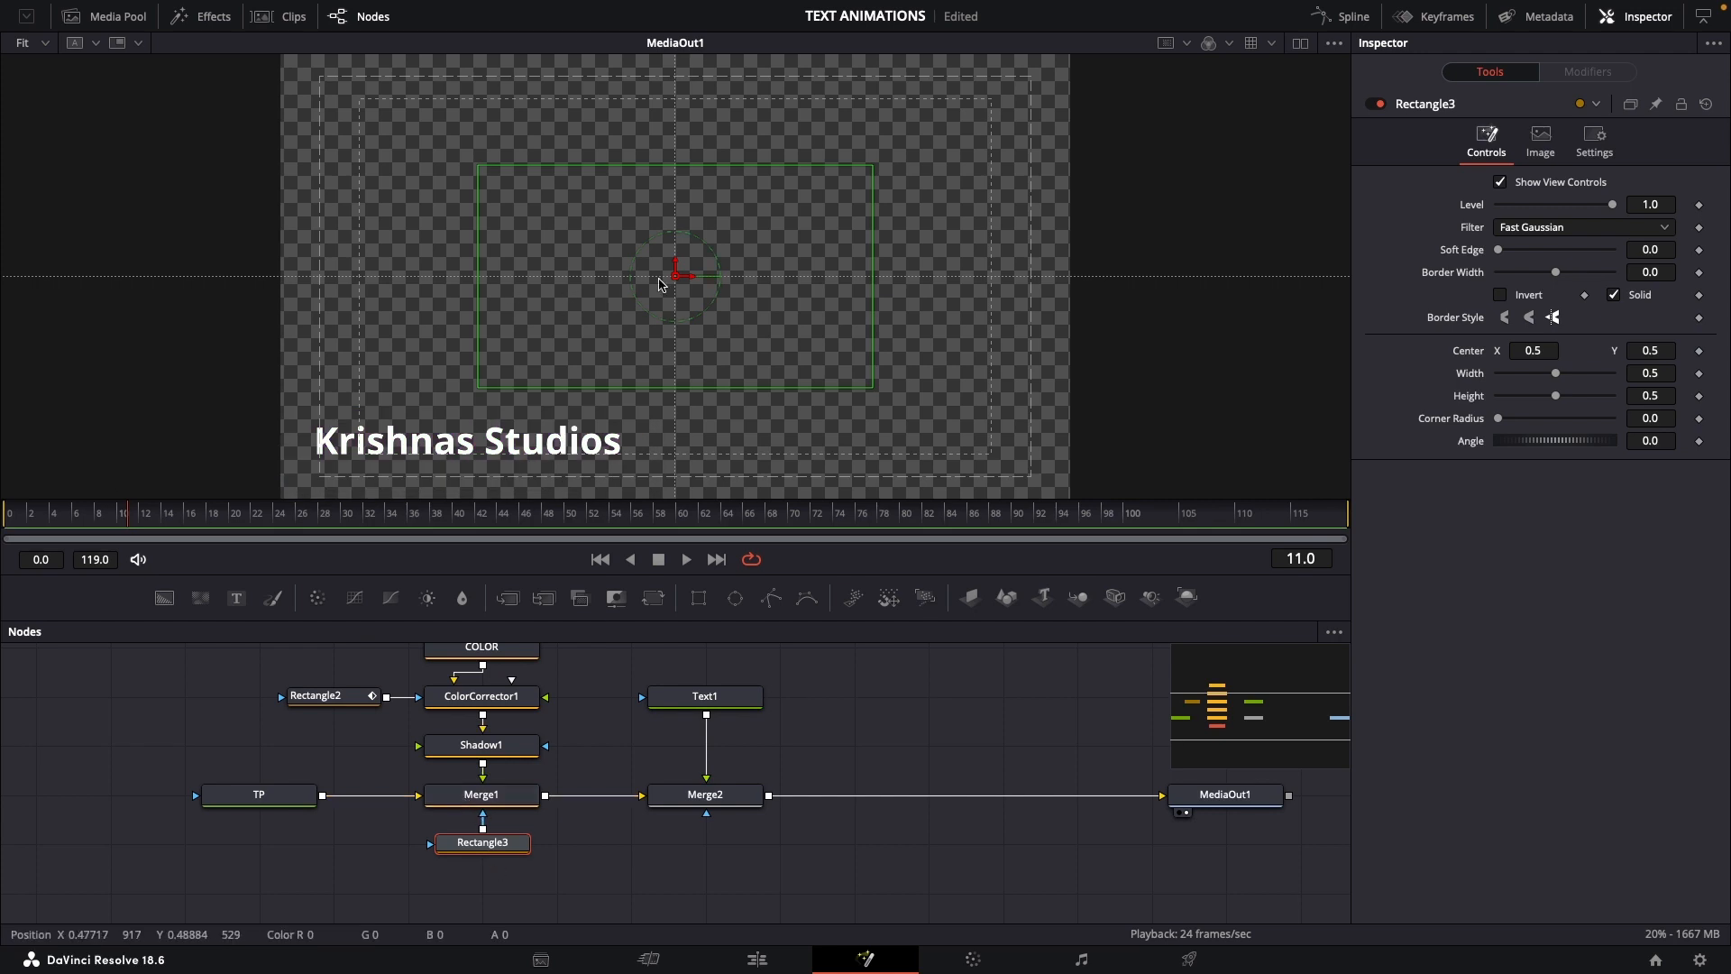
drag(670, 280, 472, 418)
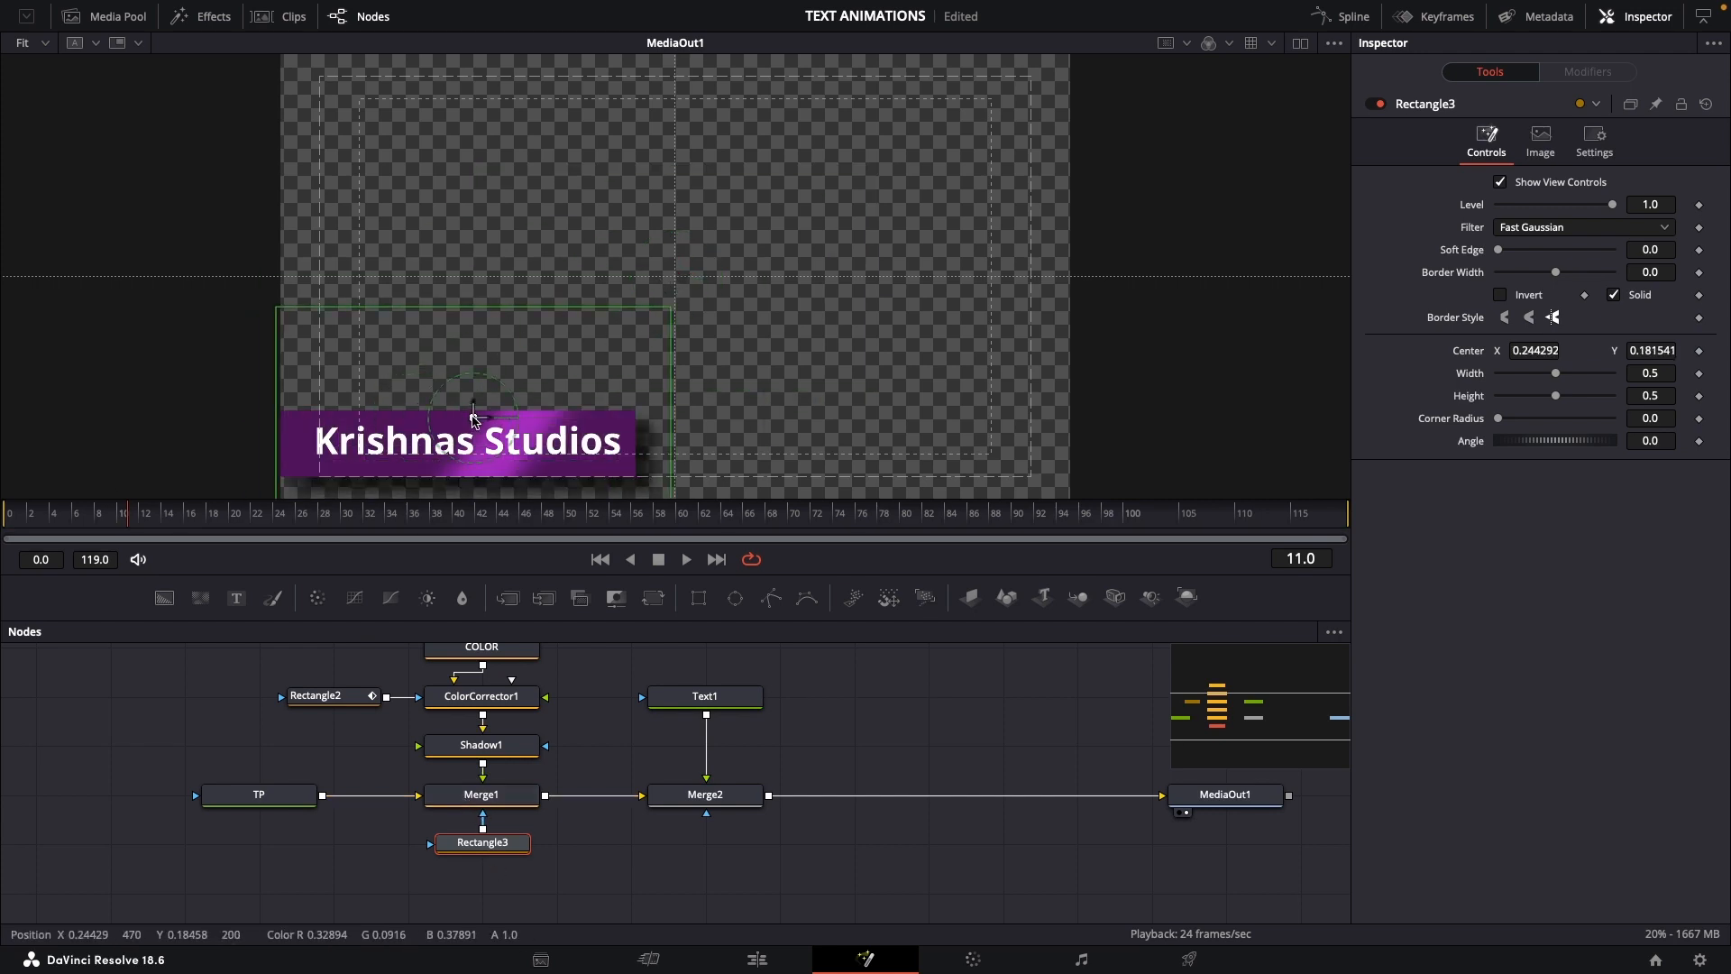
drag(672, 445, 696, 445)
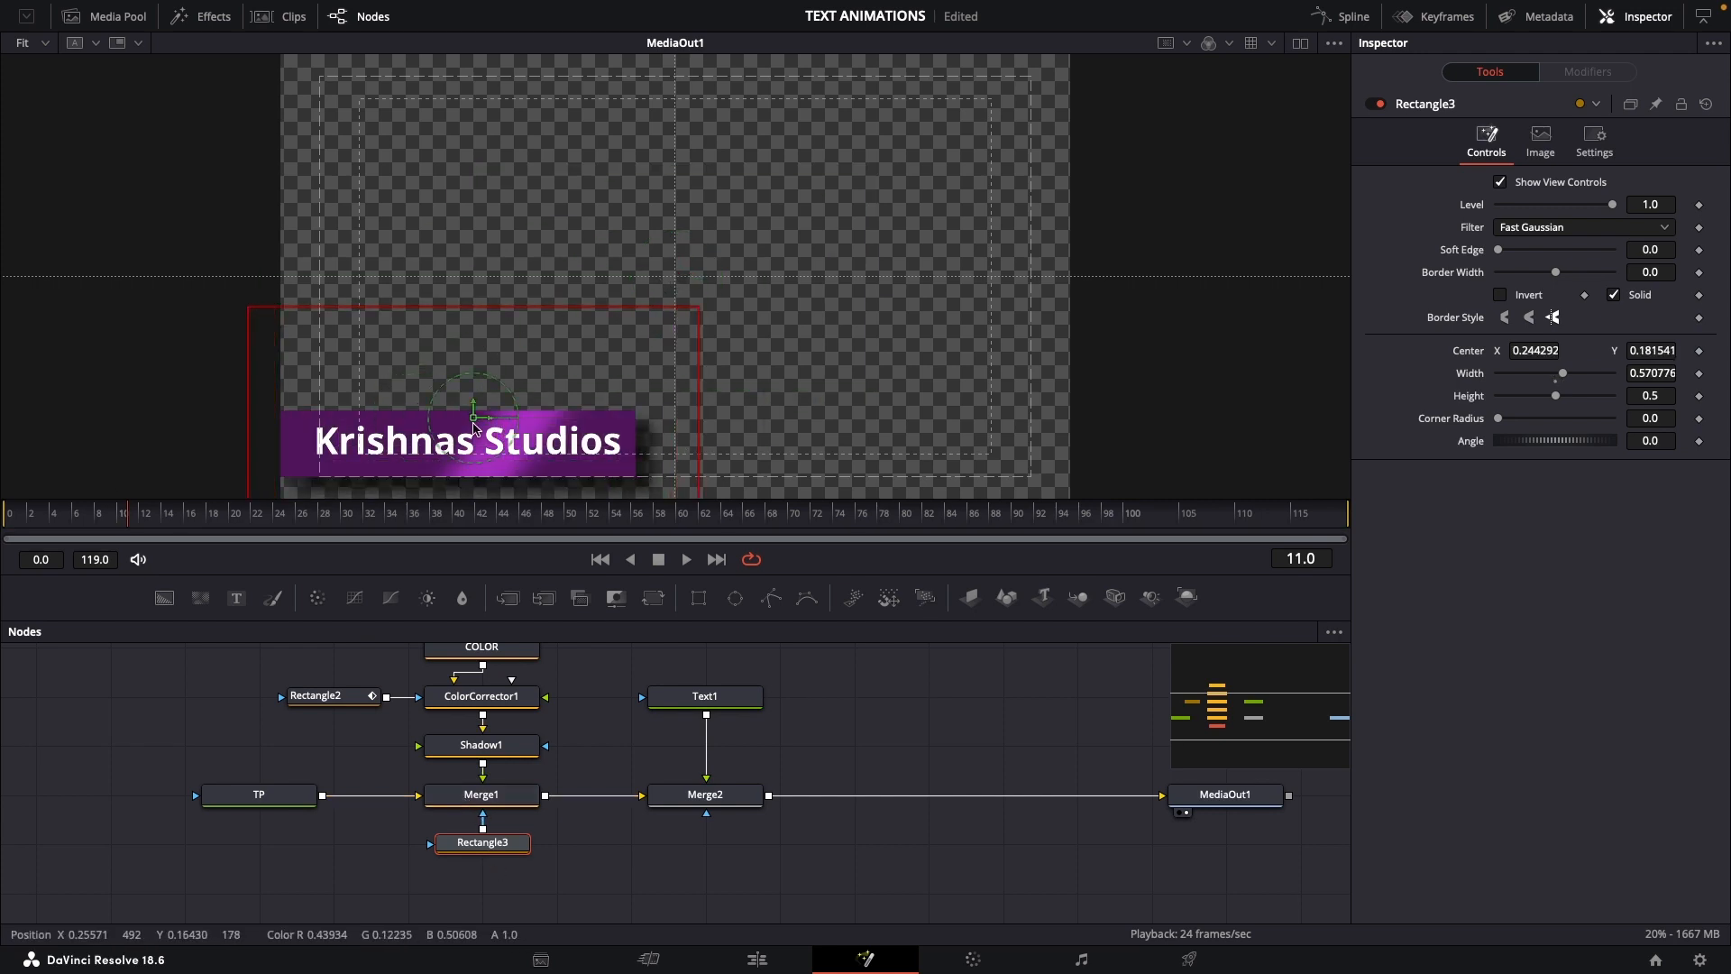
drag(471, 414, 470, 442)
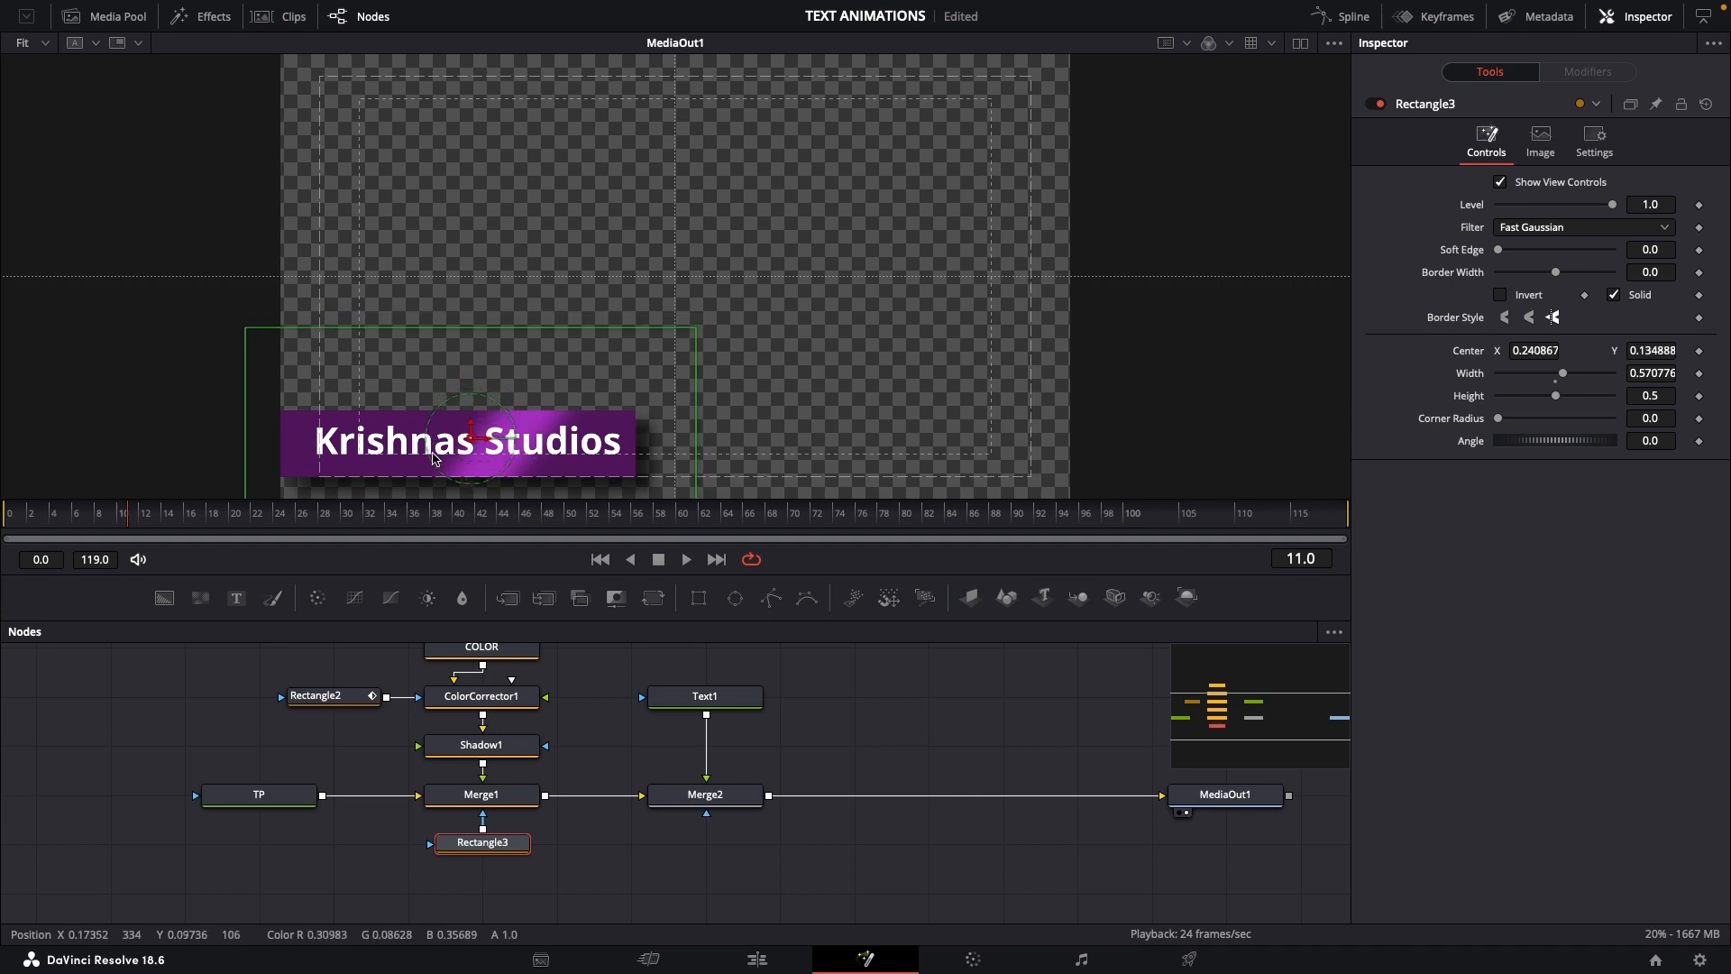
drag(474, 439, 691, 440)
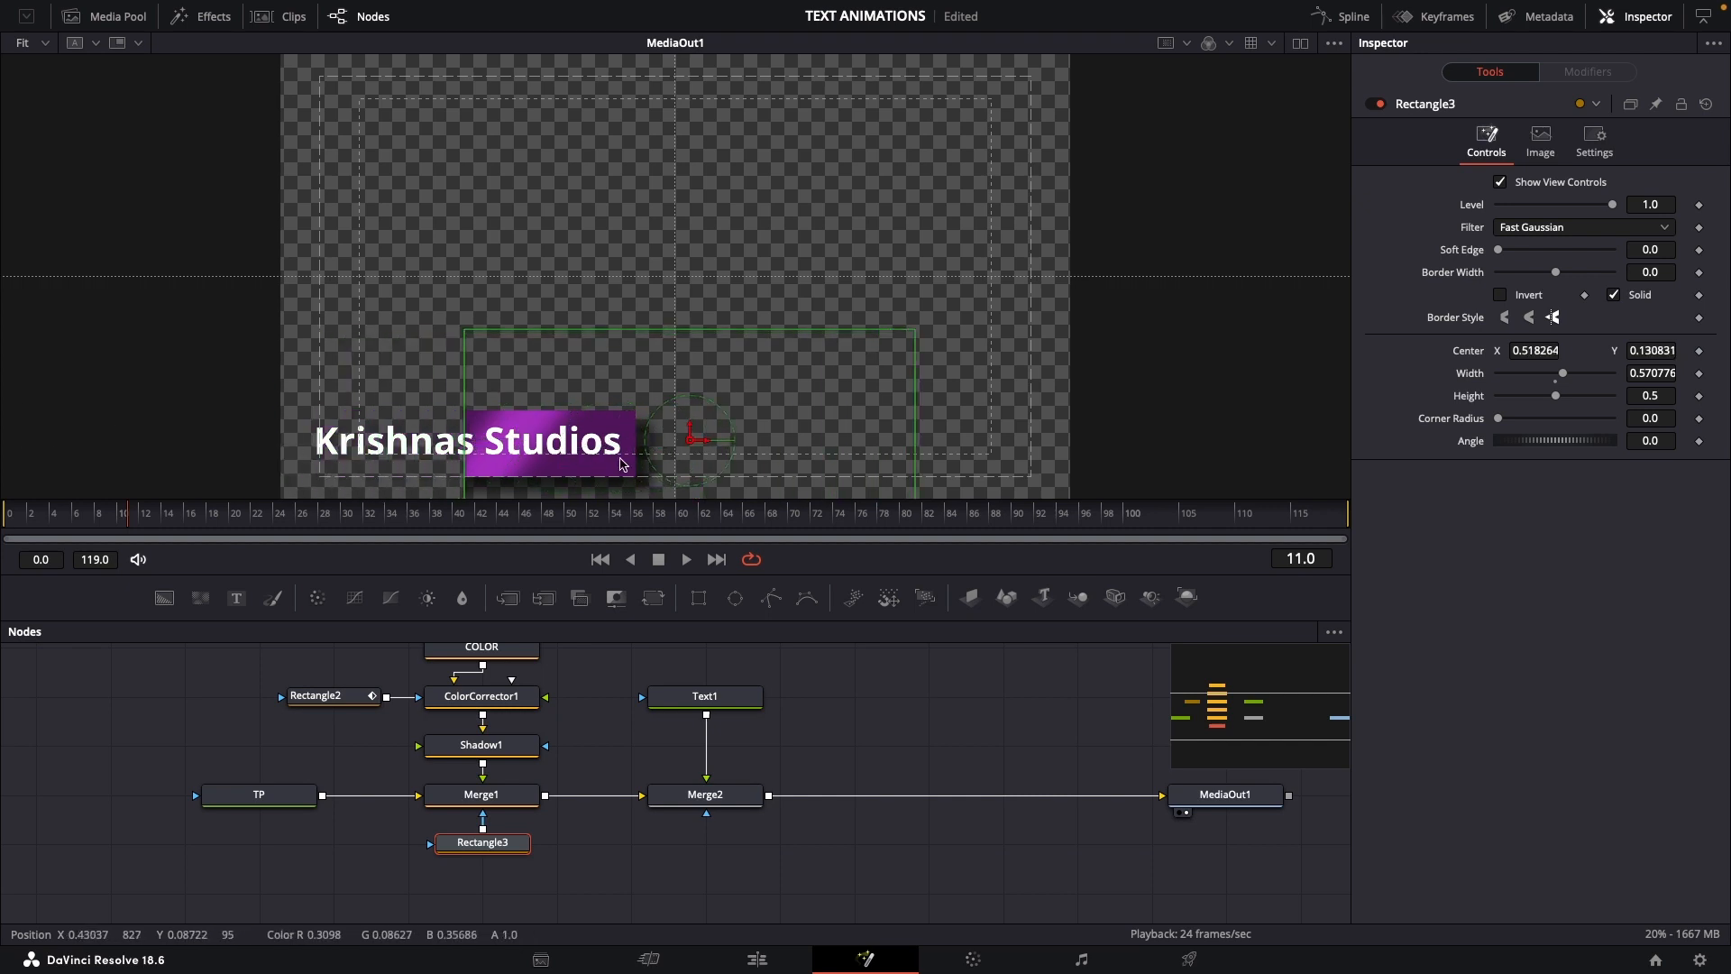
drag(690, 440, 266, 441)
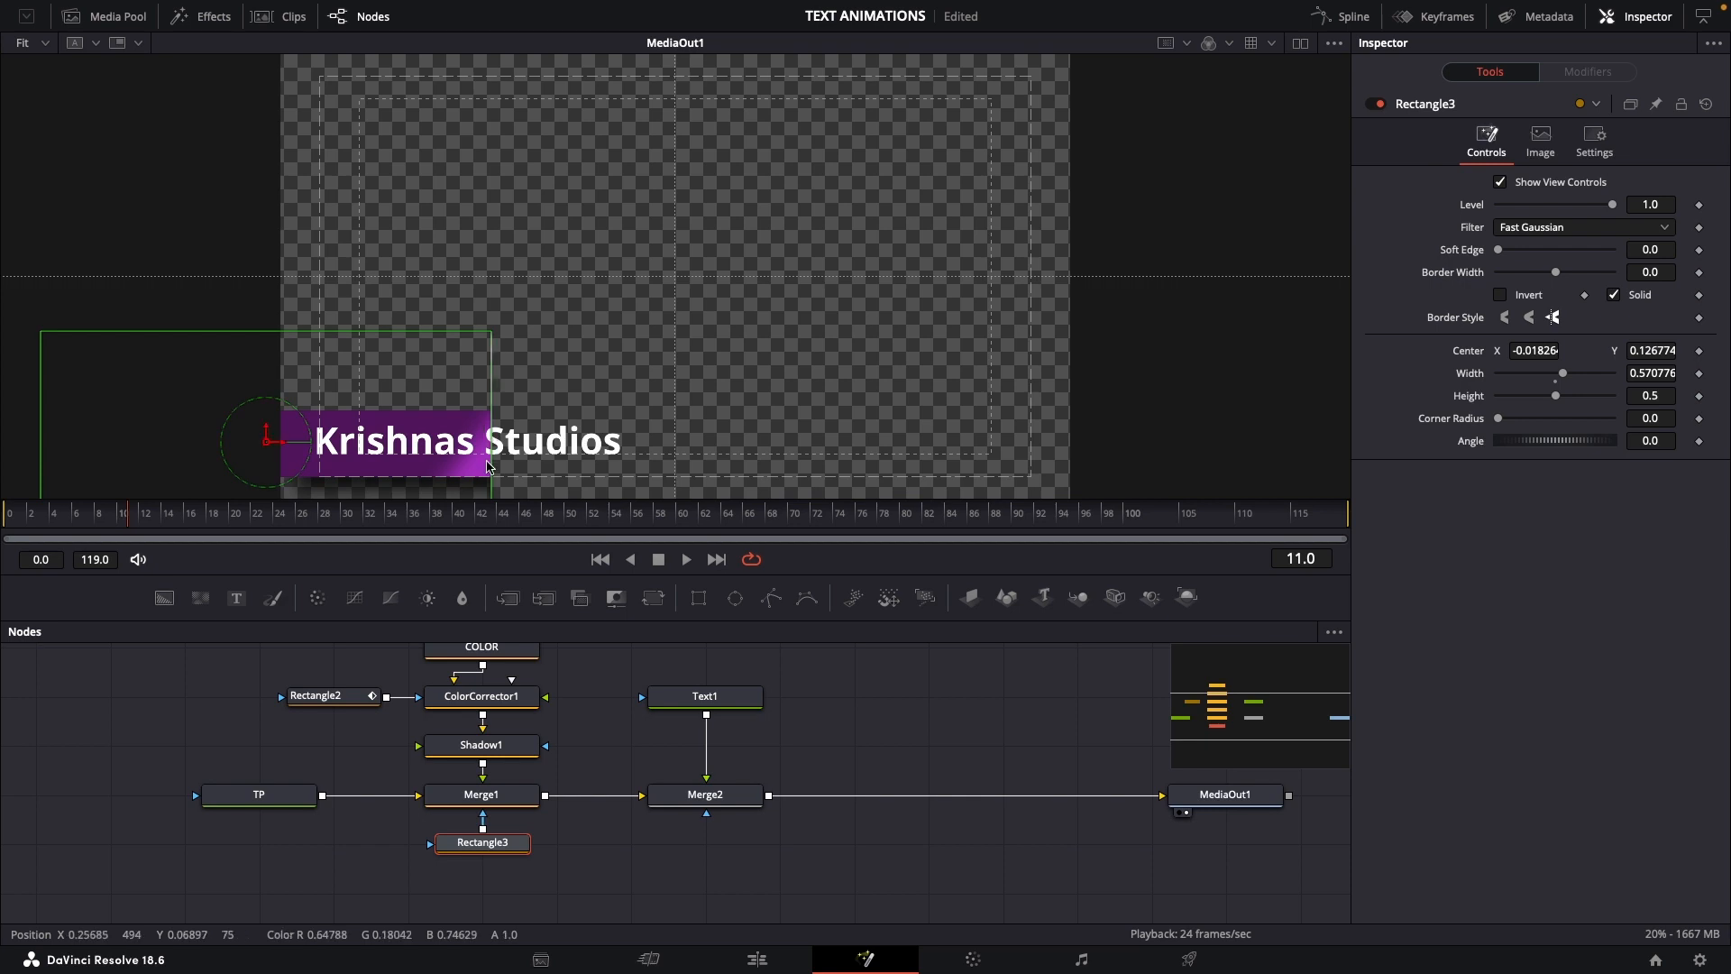
drag(492, 457, 692, 463)
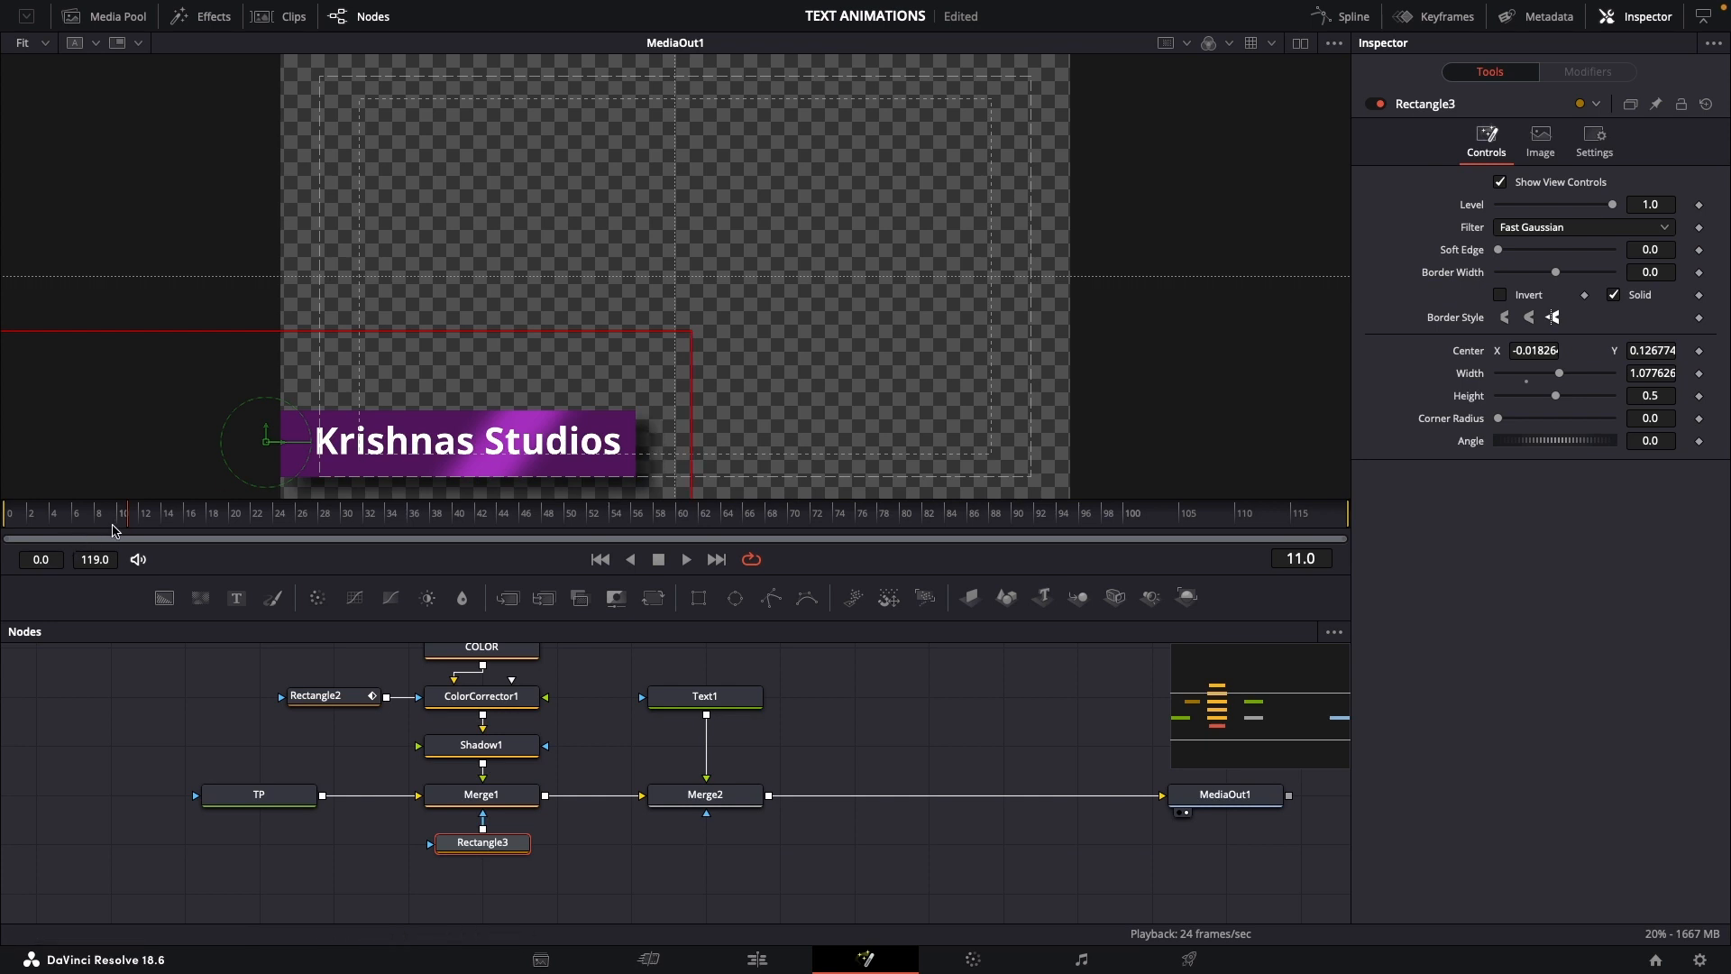
Animate the Merge1 mask's width from 0 at frame 0 to about 1.134 at frame 10, and preview the reveal
drag(132, 528, 3, 530)
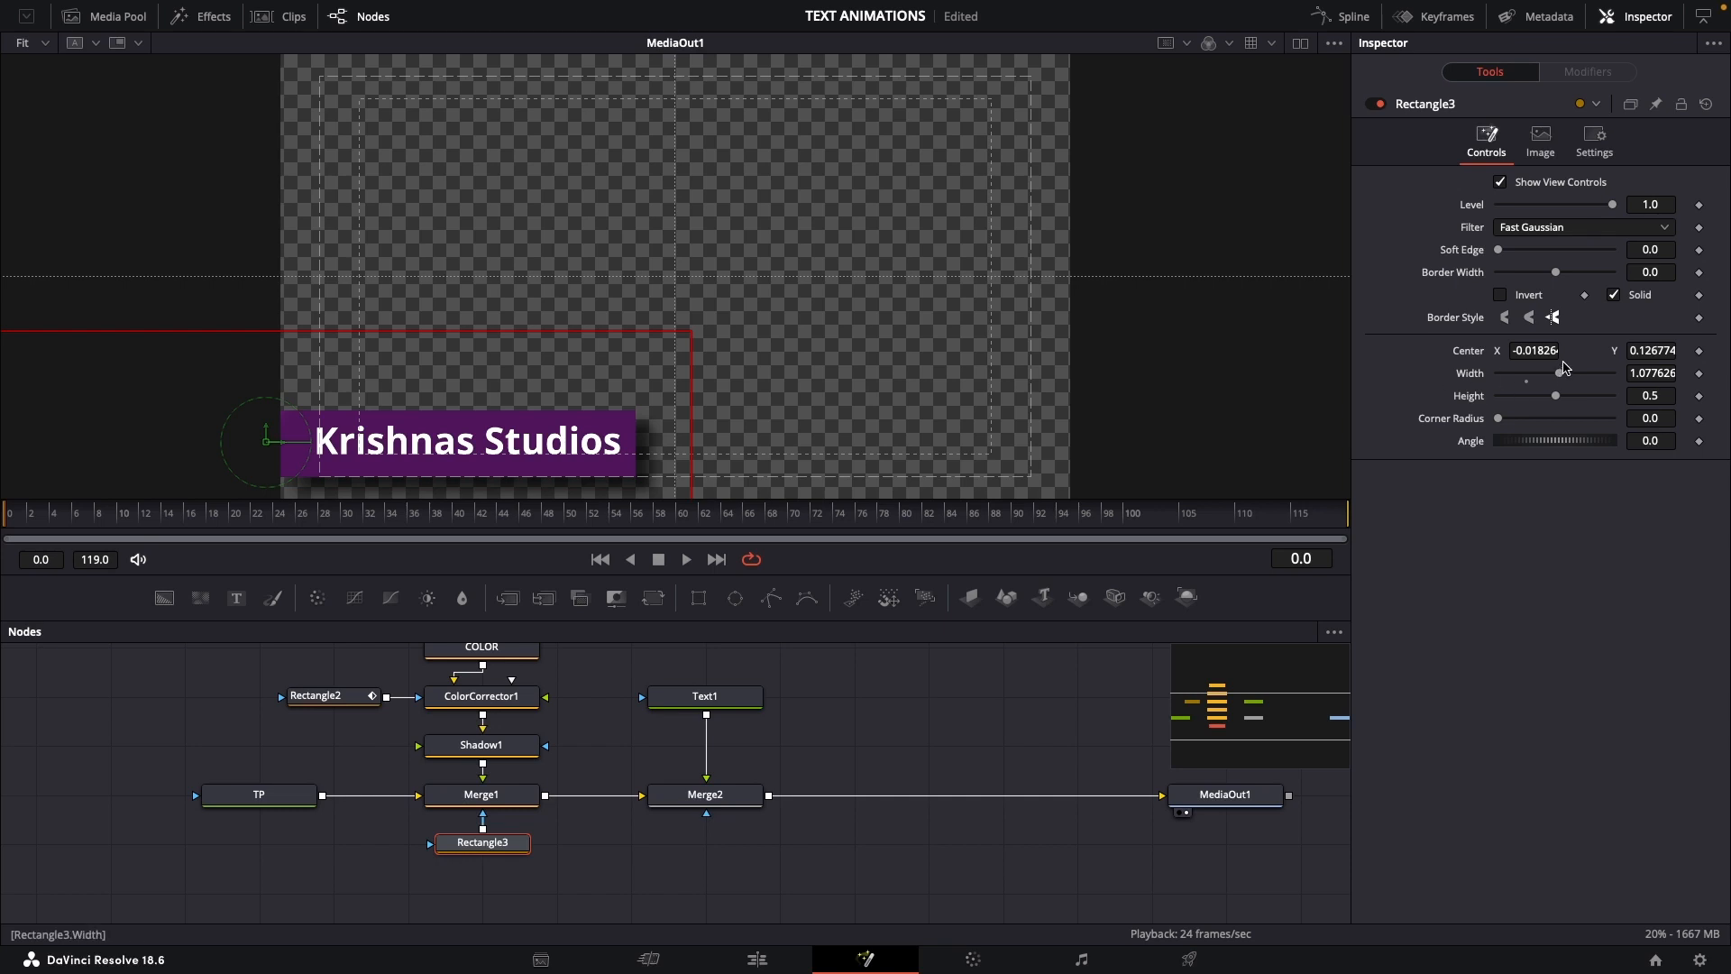
click(1700, 374)
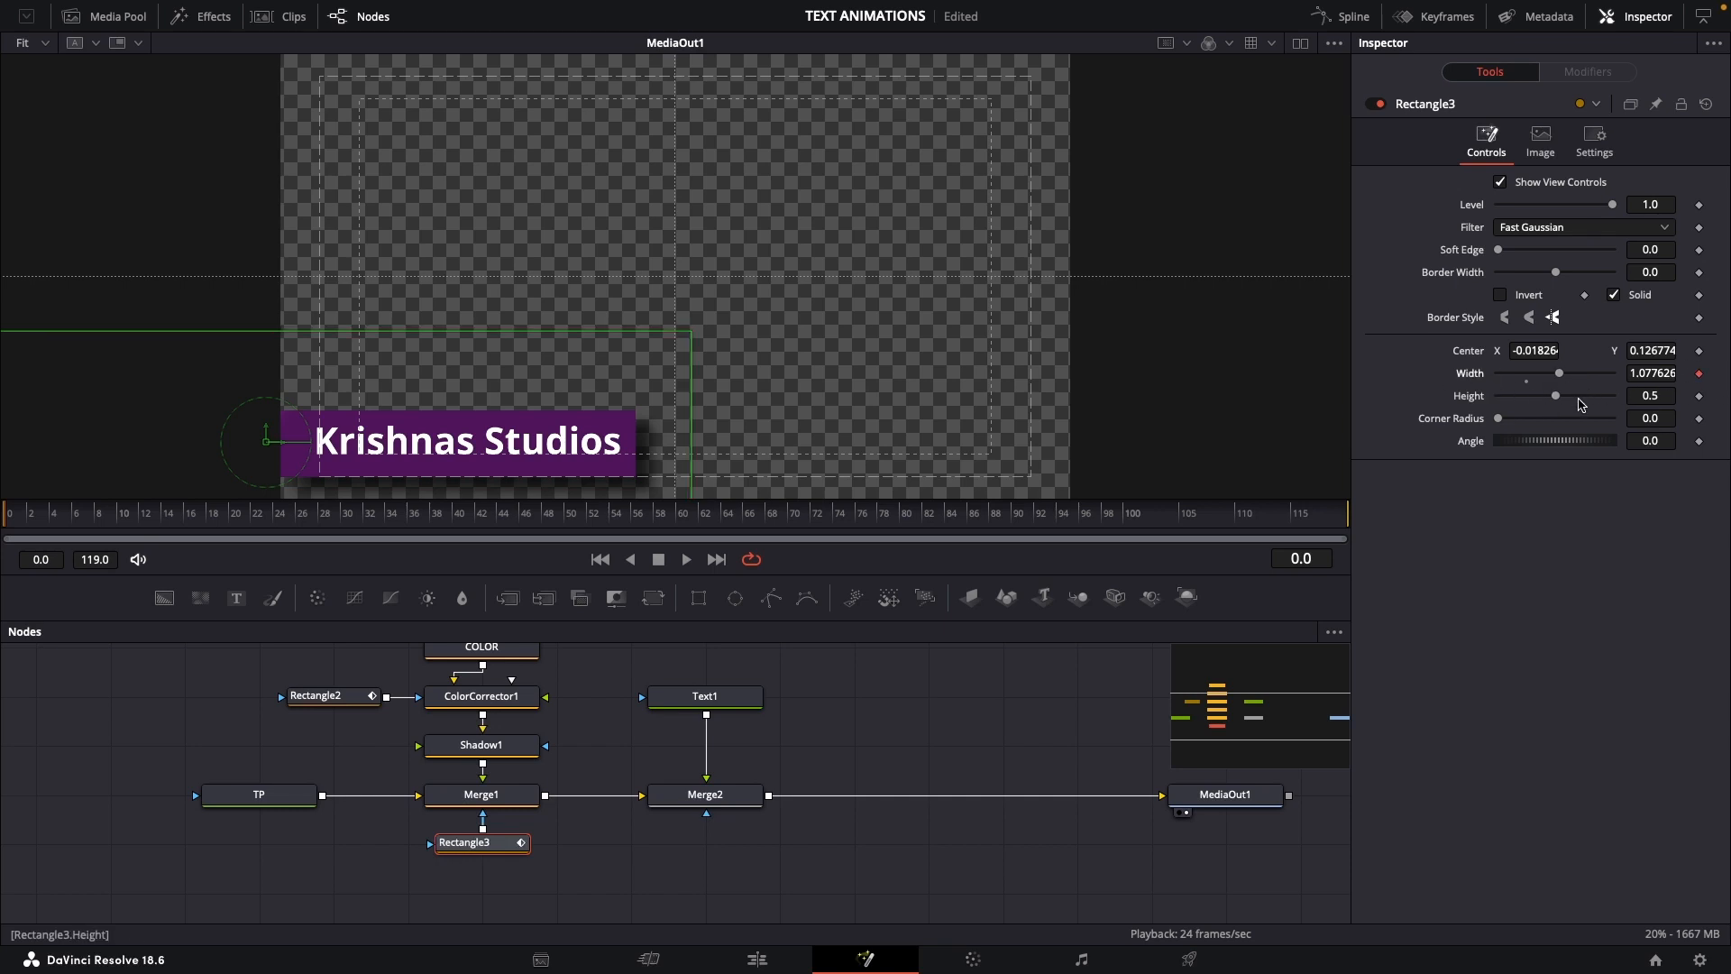
drag(1559, 378, 1427, 385)
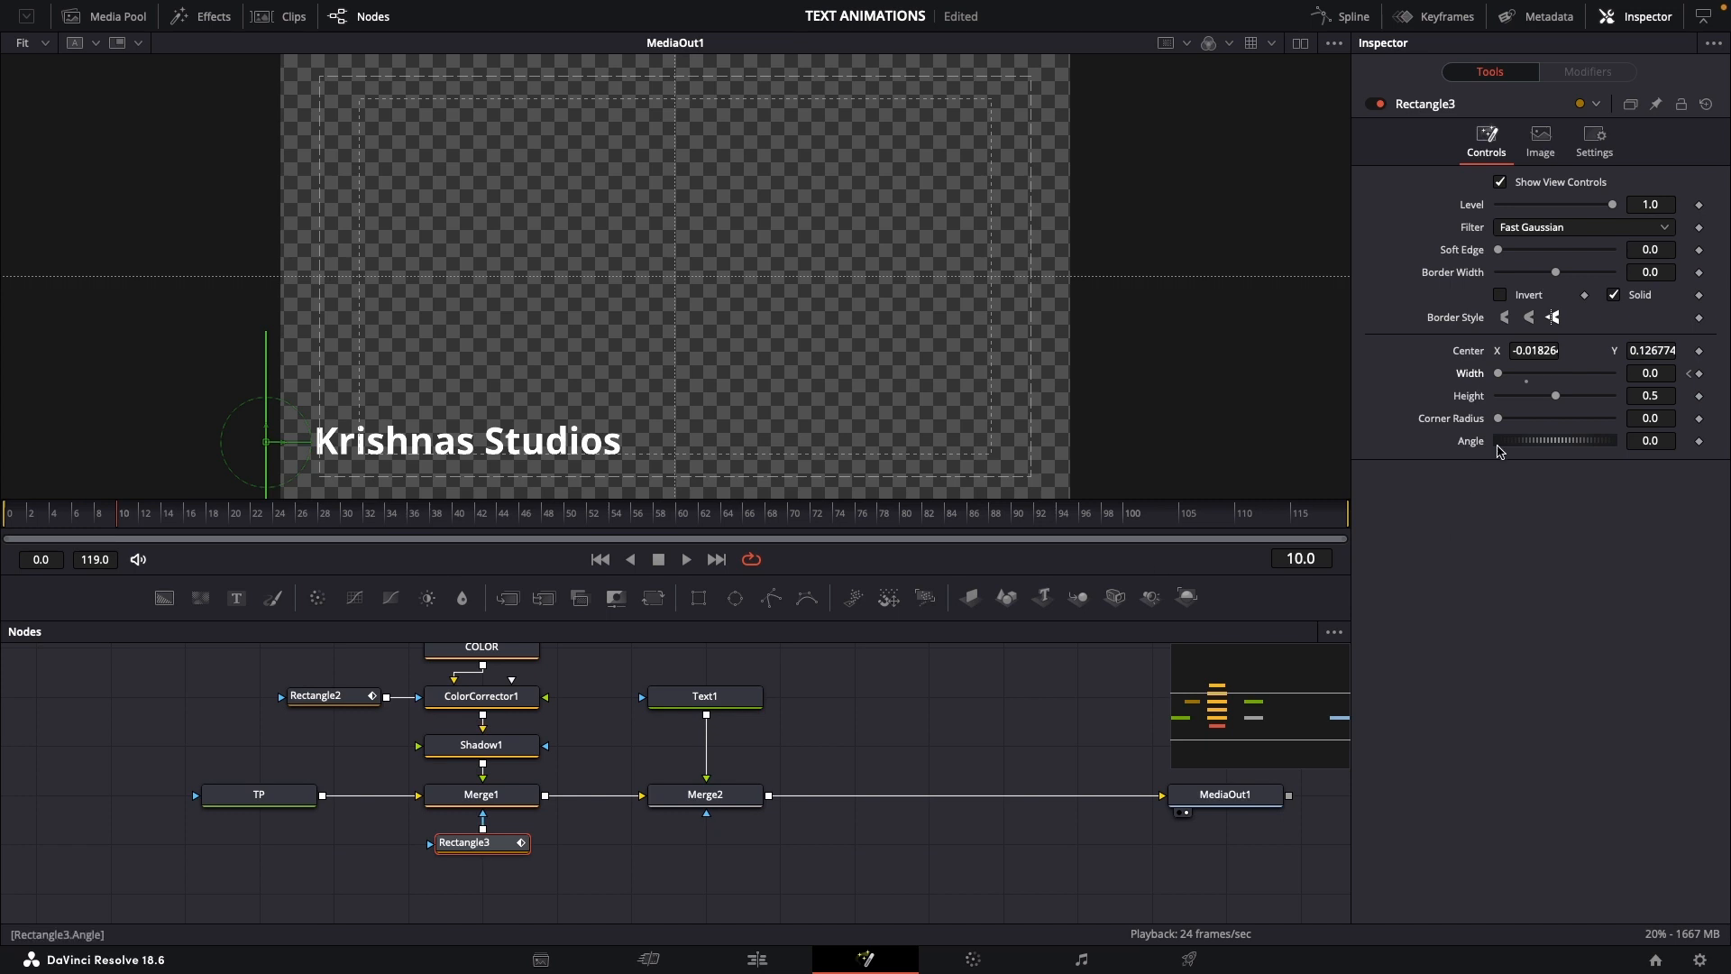
drag(1498, 382, 1564, 377)
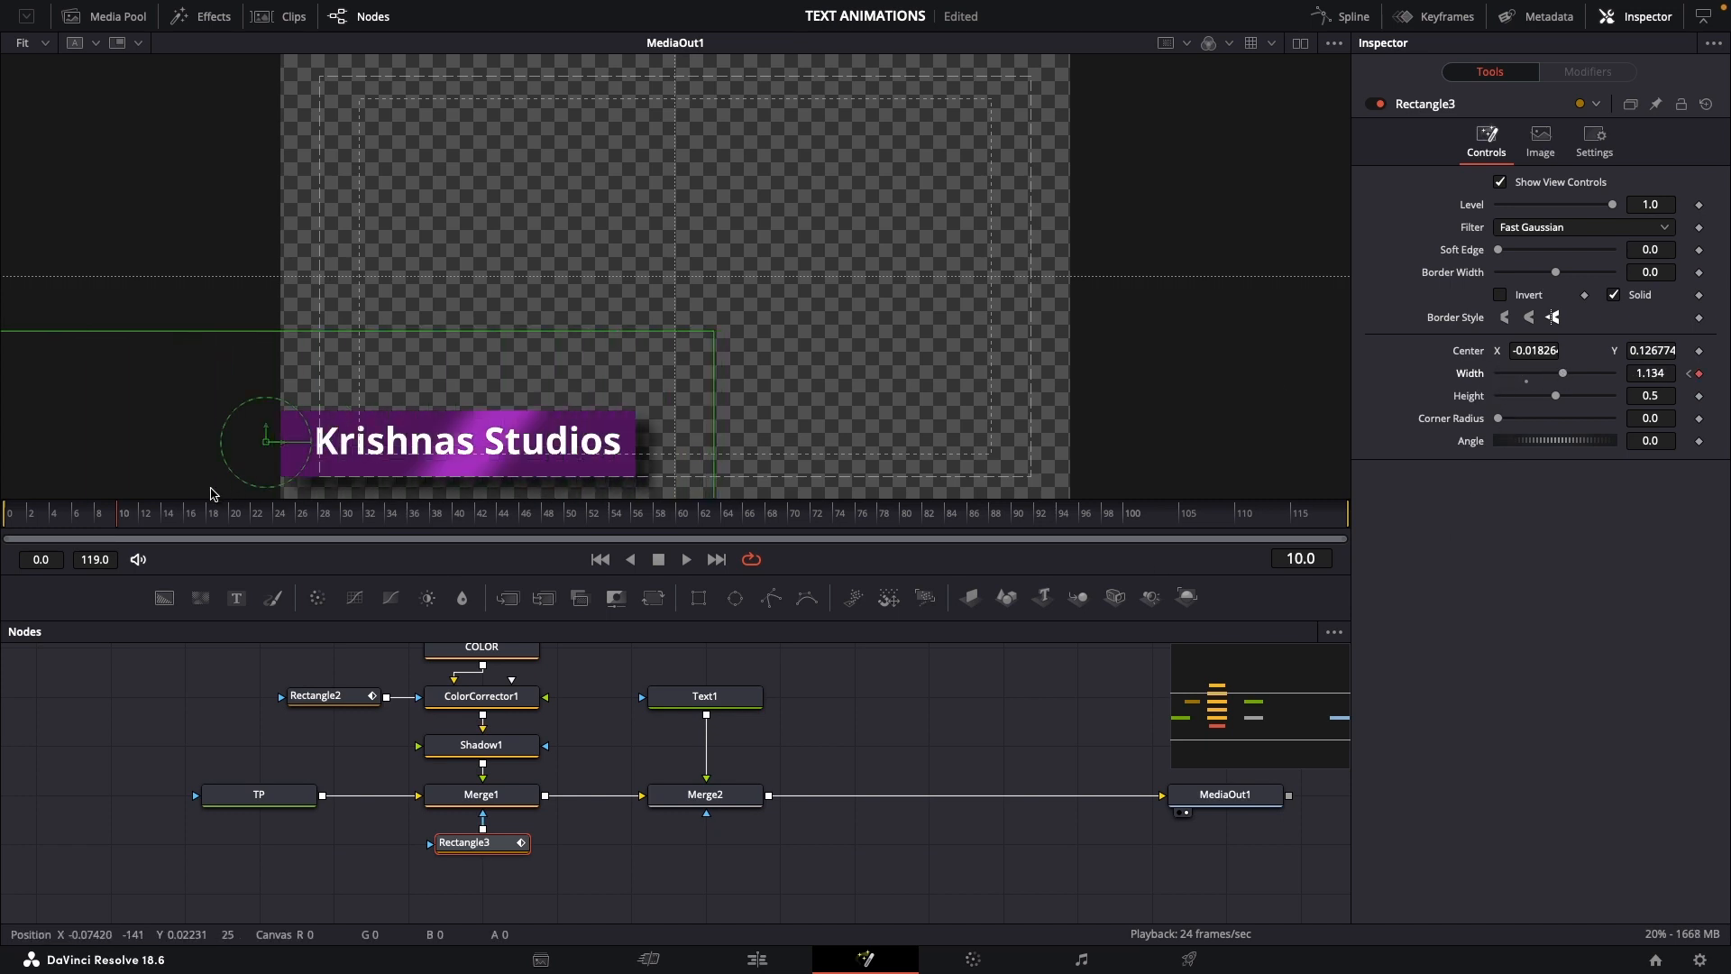
drag(105, 522, 3, 531)
key(space)
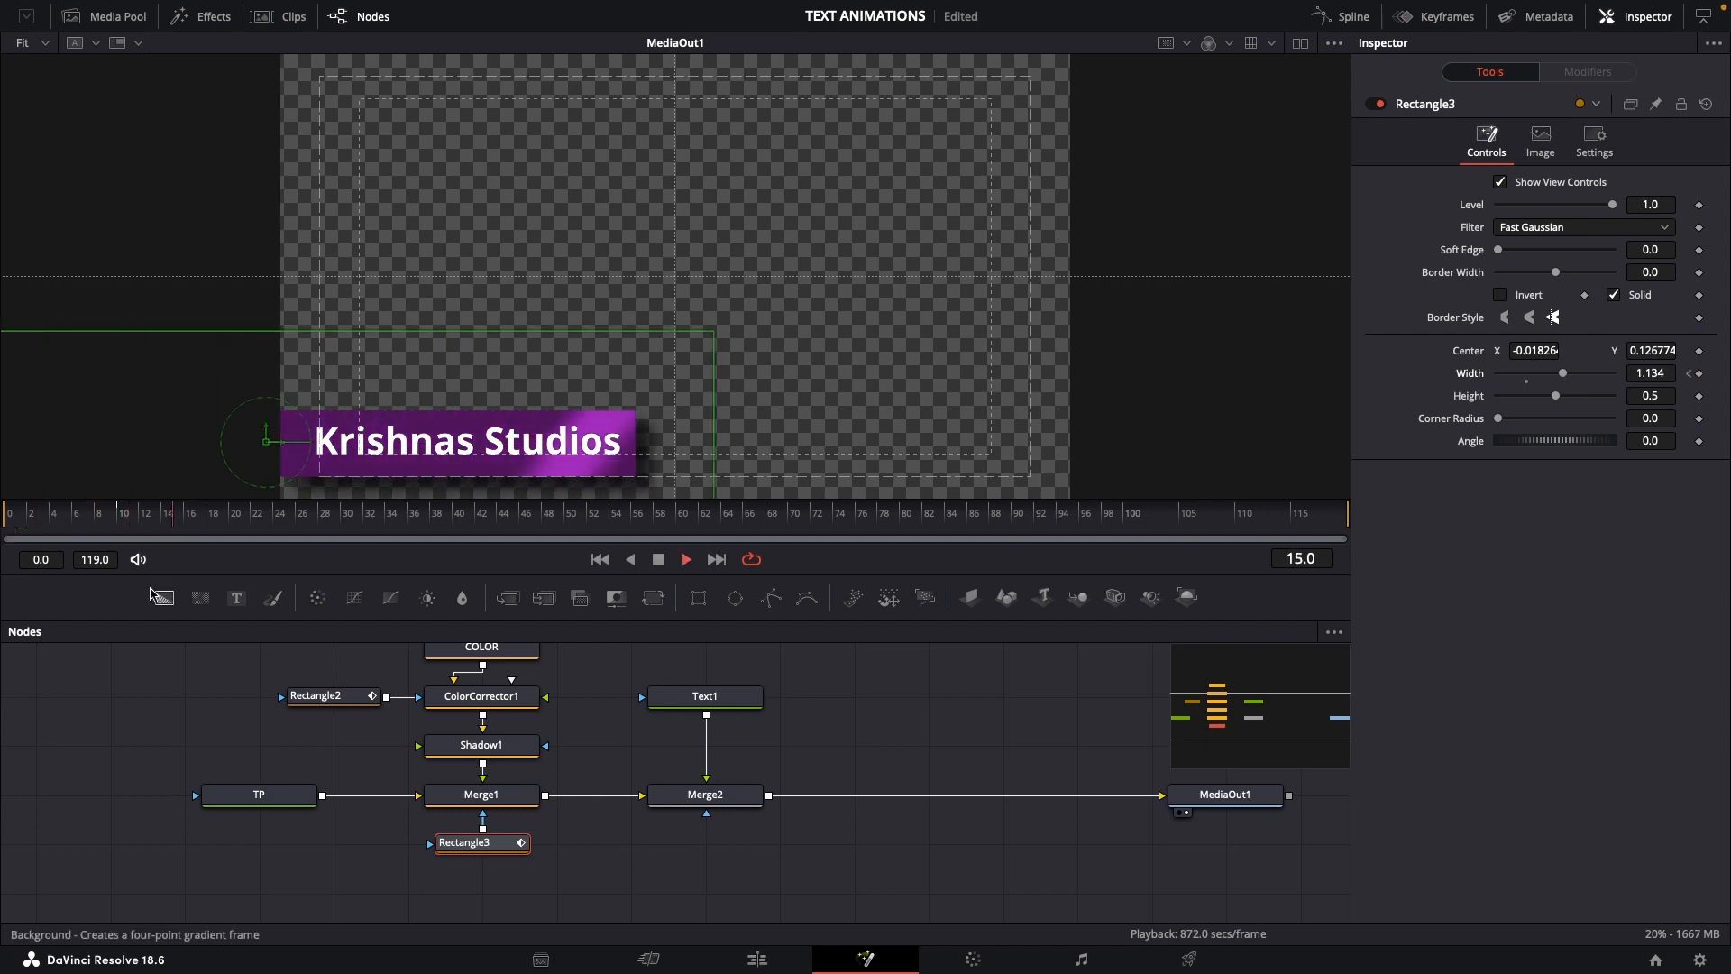
key(space)
drag(171, 516, 107, 539)
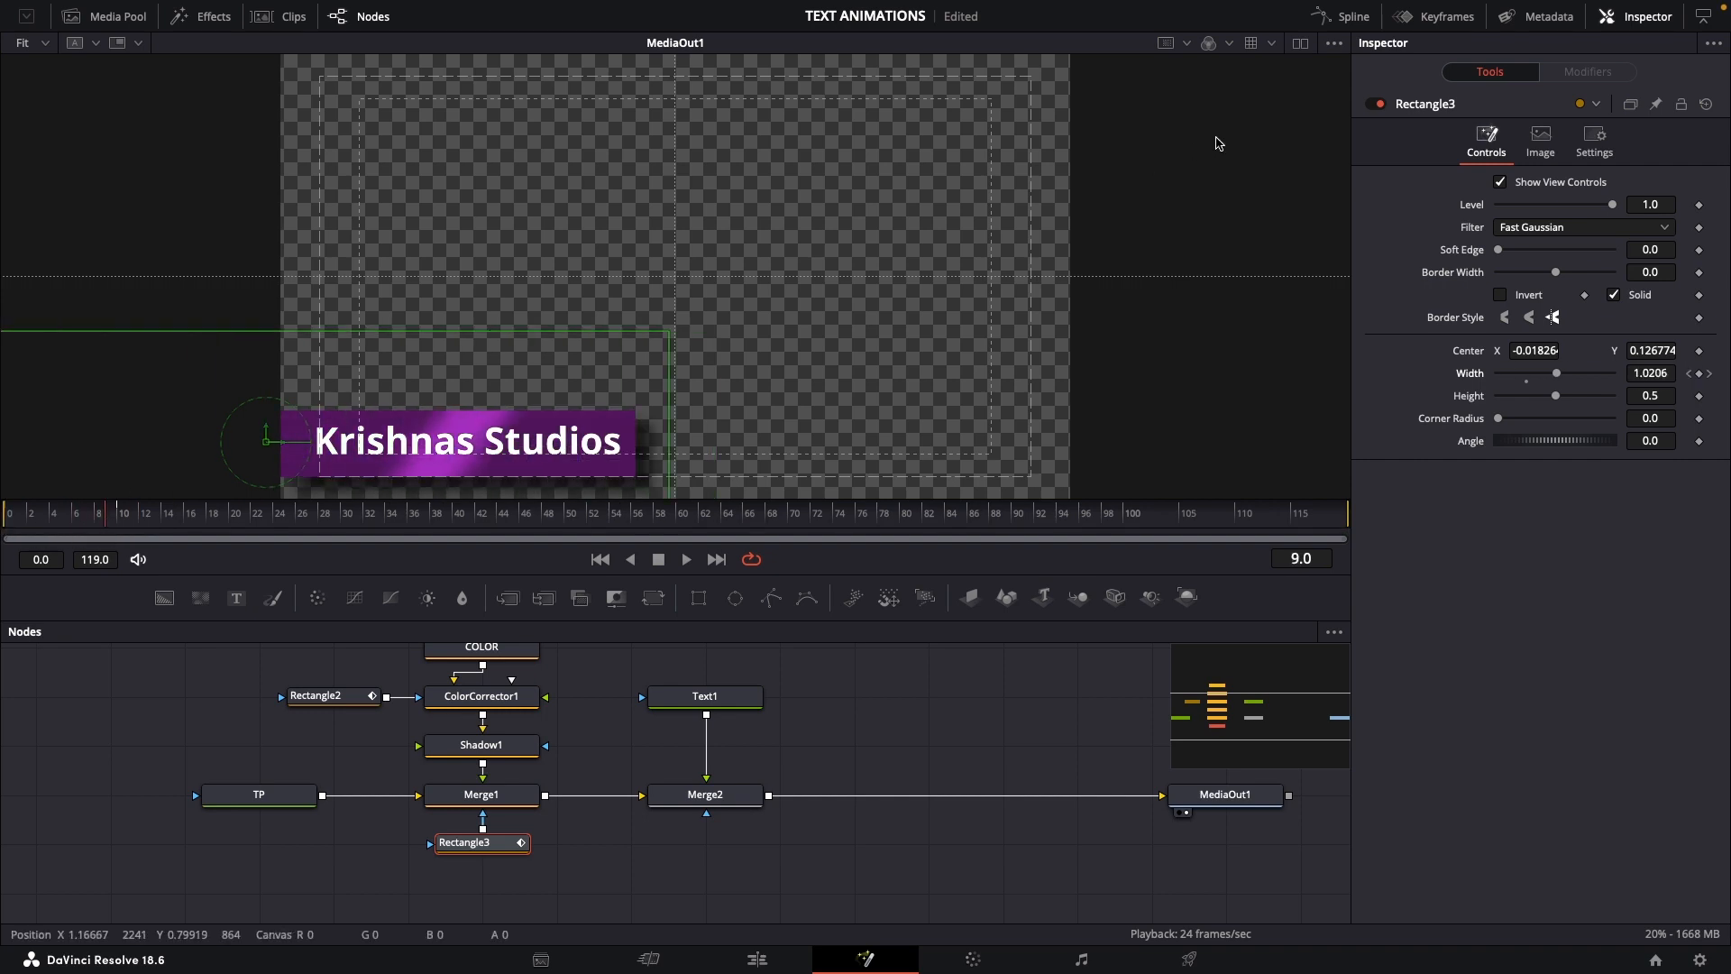
Smooth the frame 10 keyframe of Rectangle3's width curve, extend its incoming handle back to about frame 3, and scrub the easing
click(1359, 18)
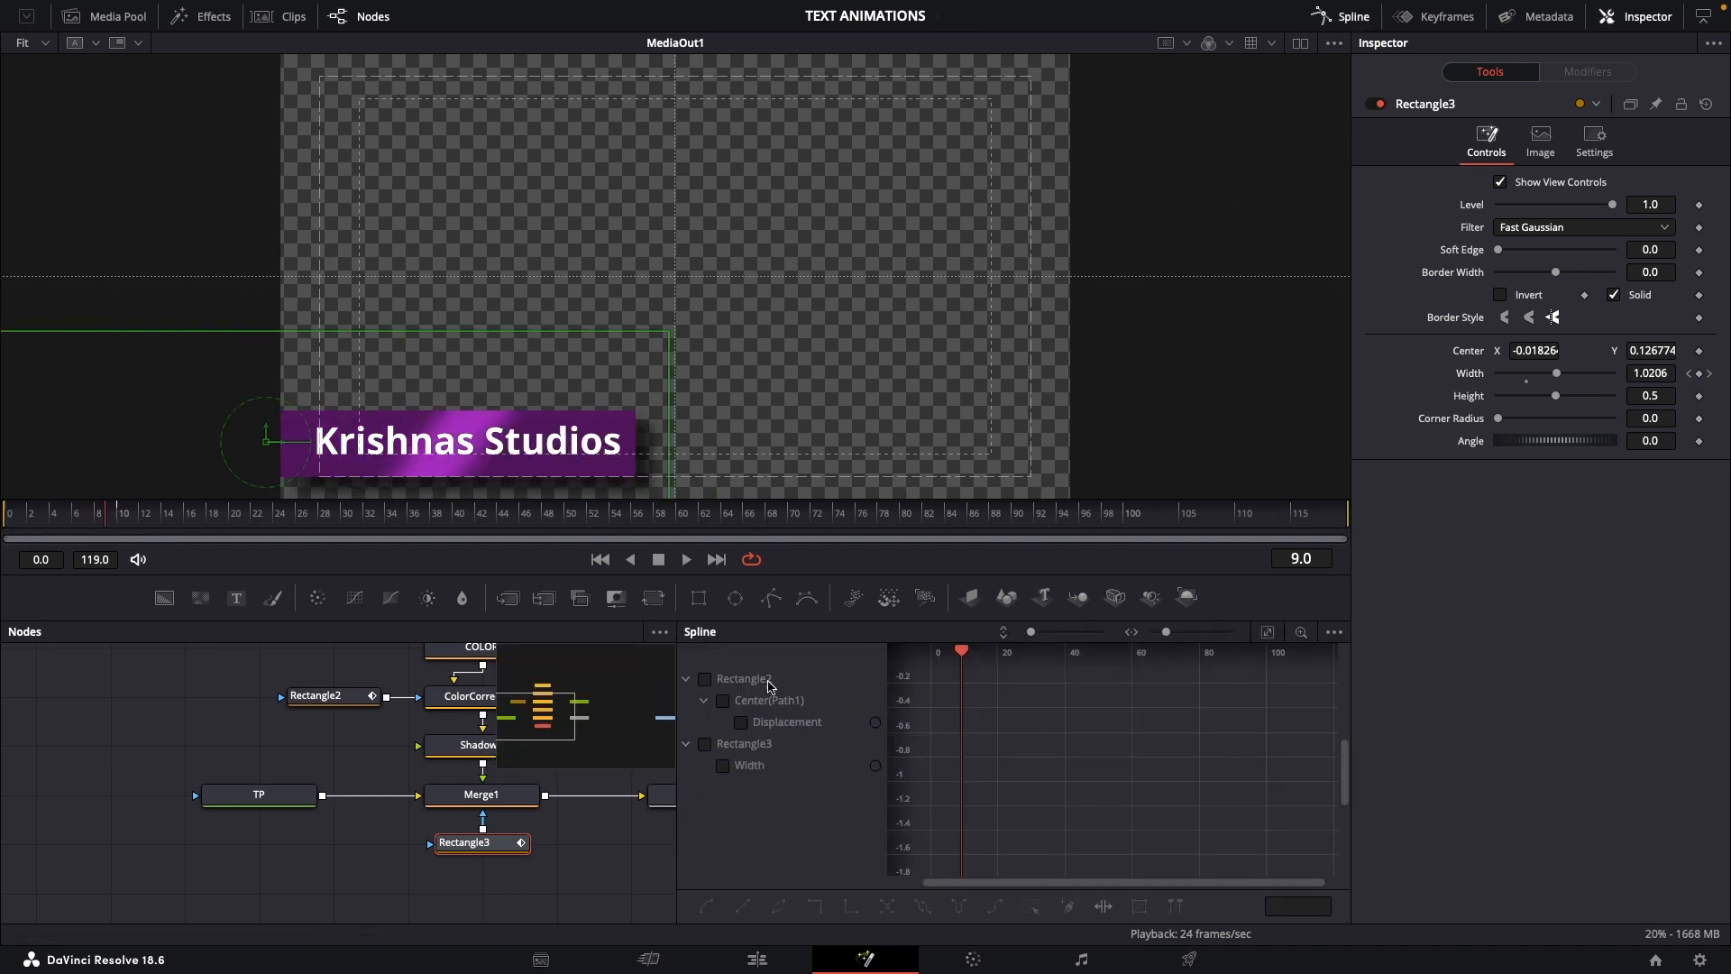
click(707, 745)
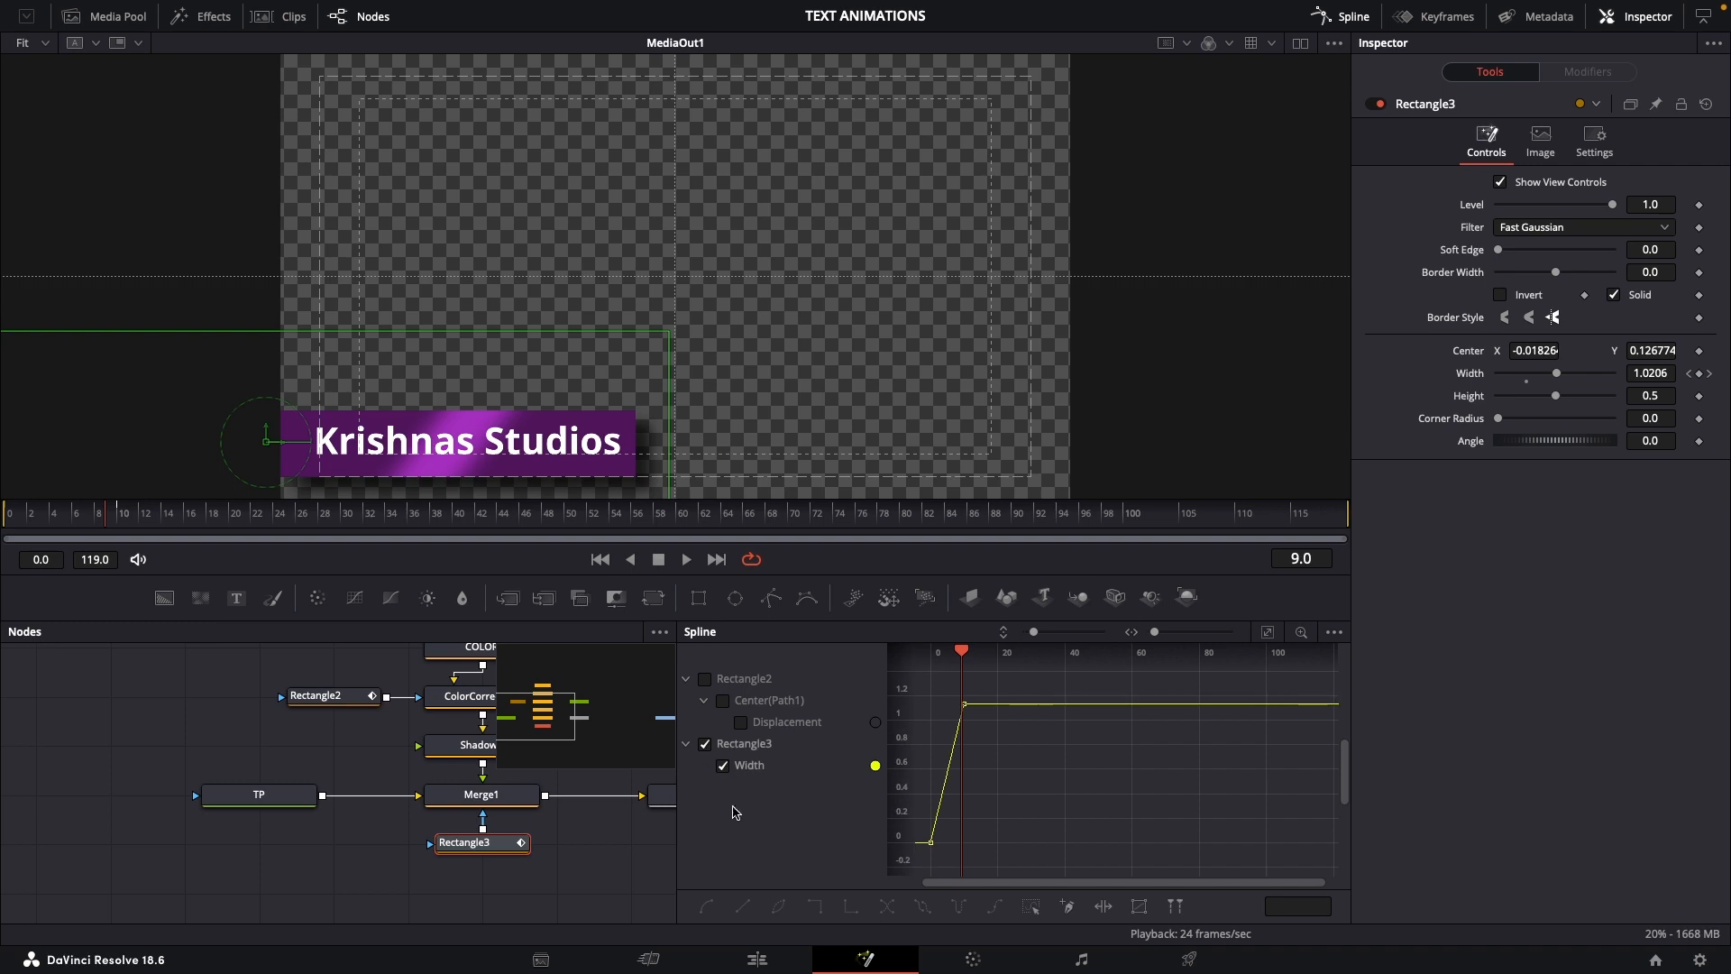
click(1268, 632)
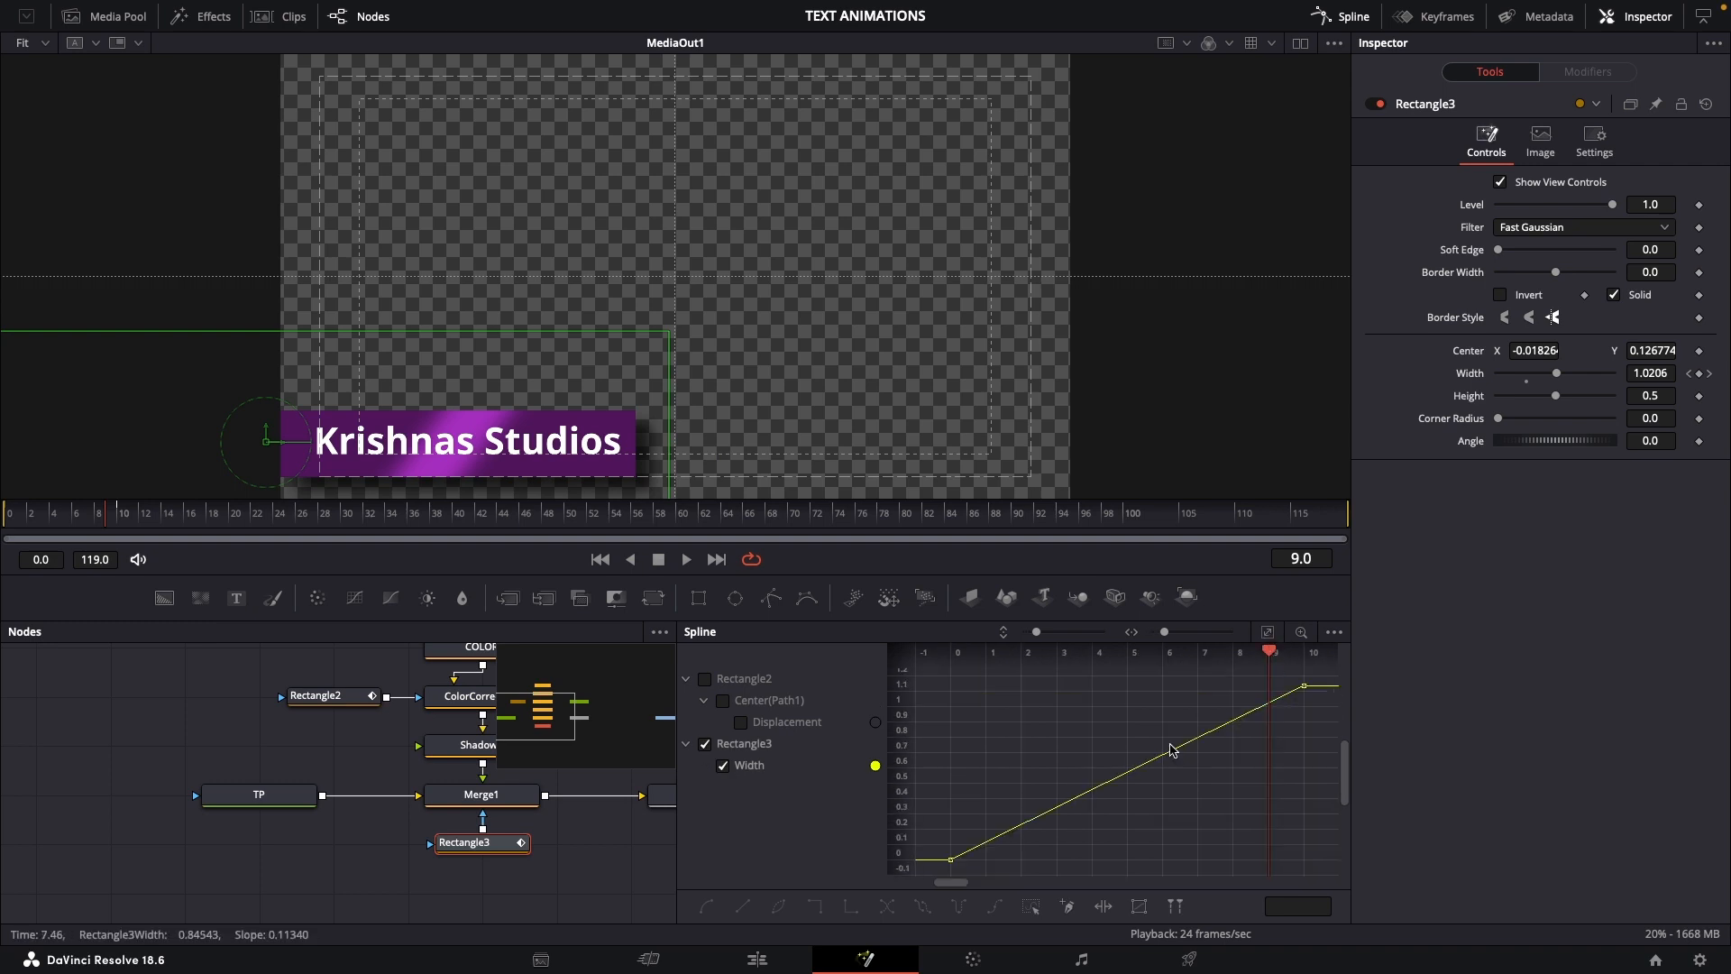
drag(1213, 680, 1259, 681)
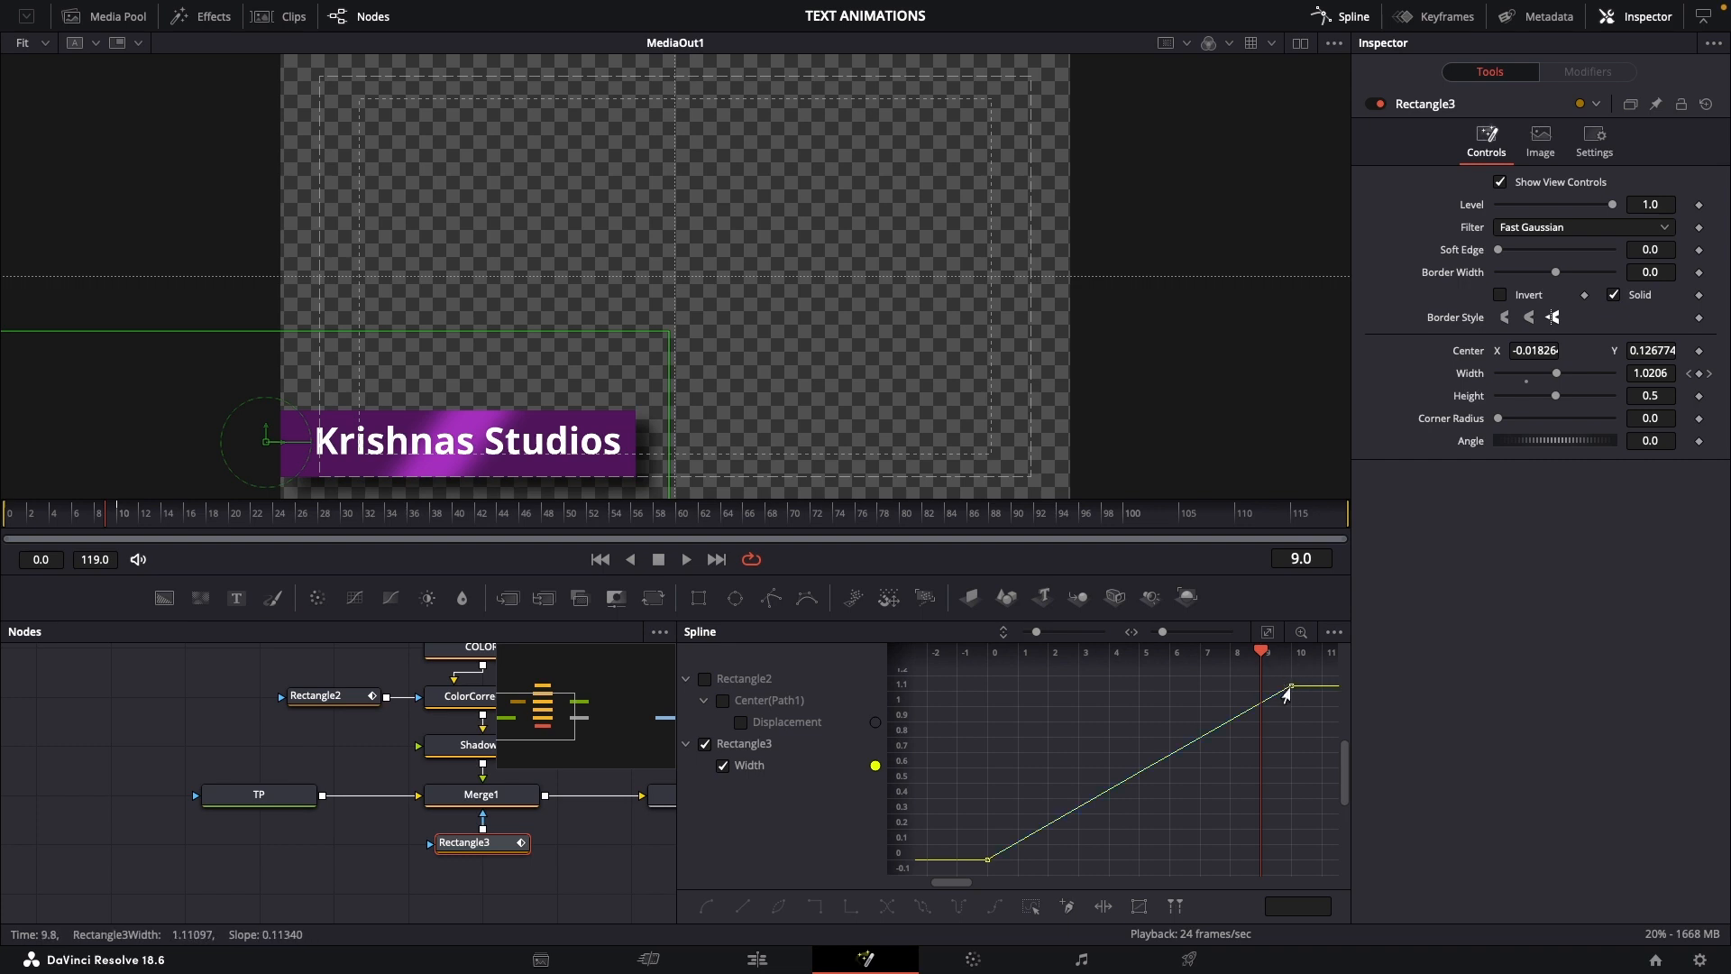
drag(1318, 730, 1278, 680)
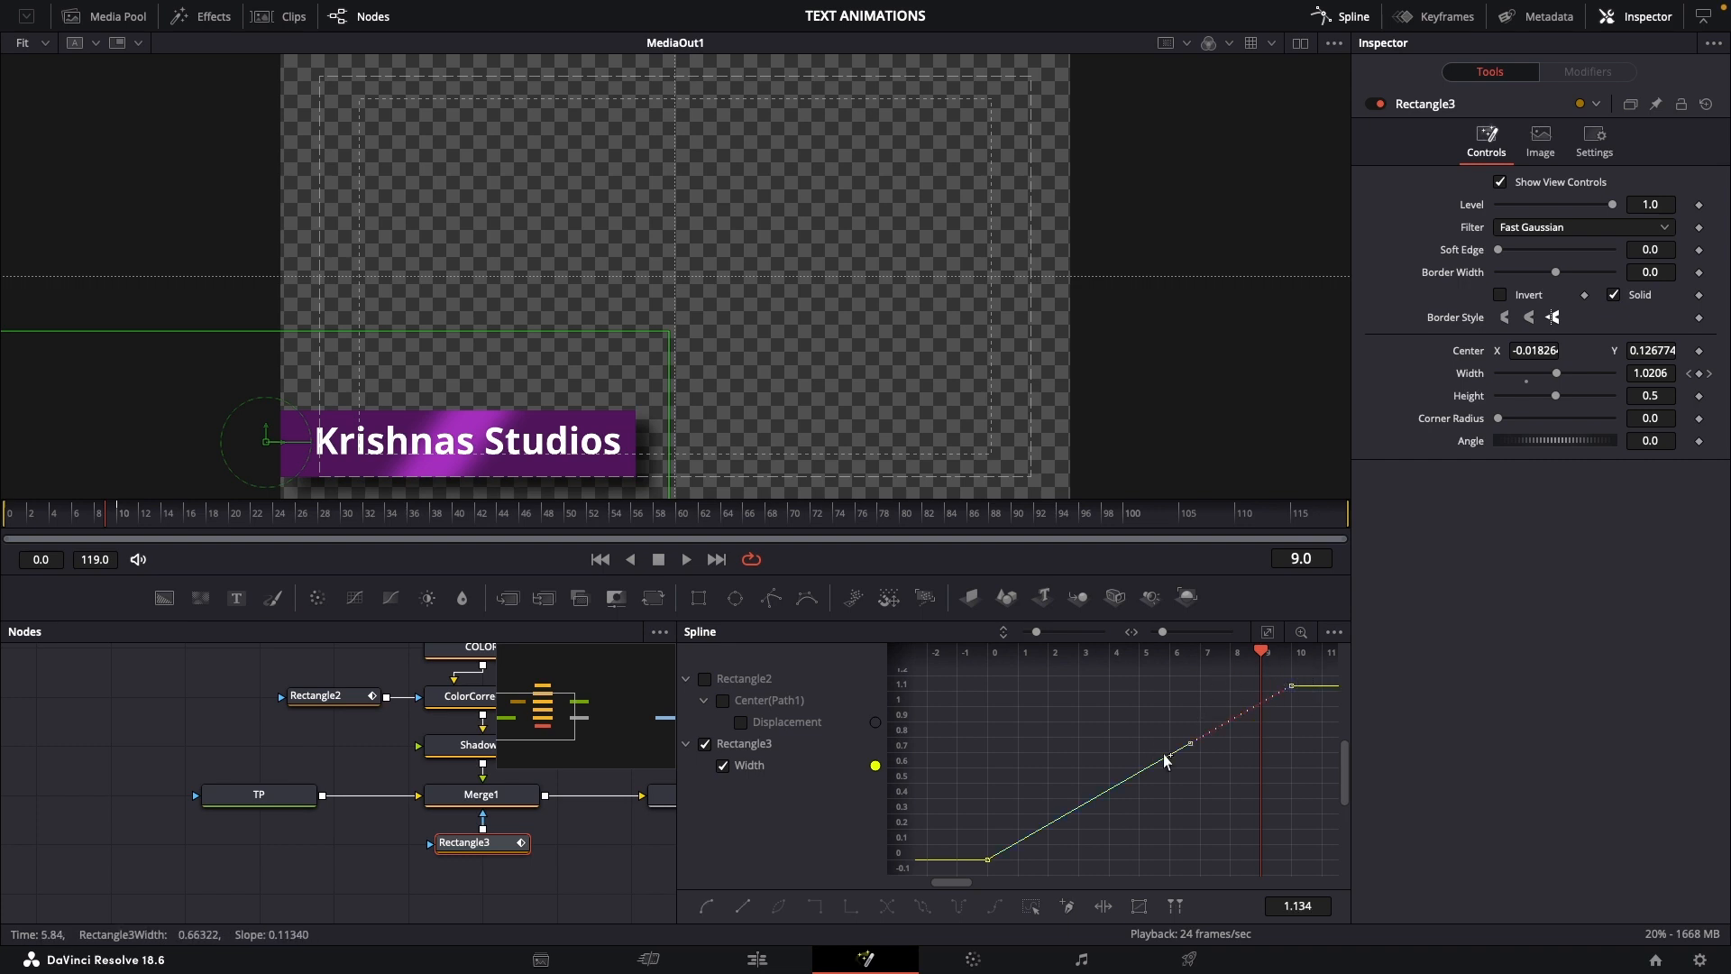
key(s)
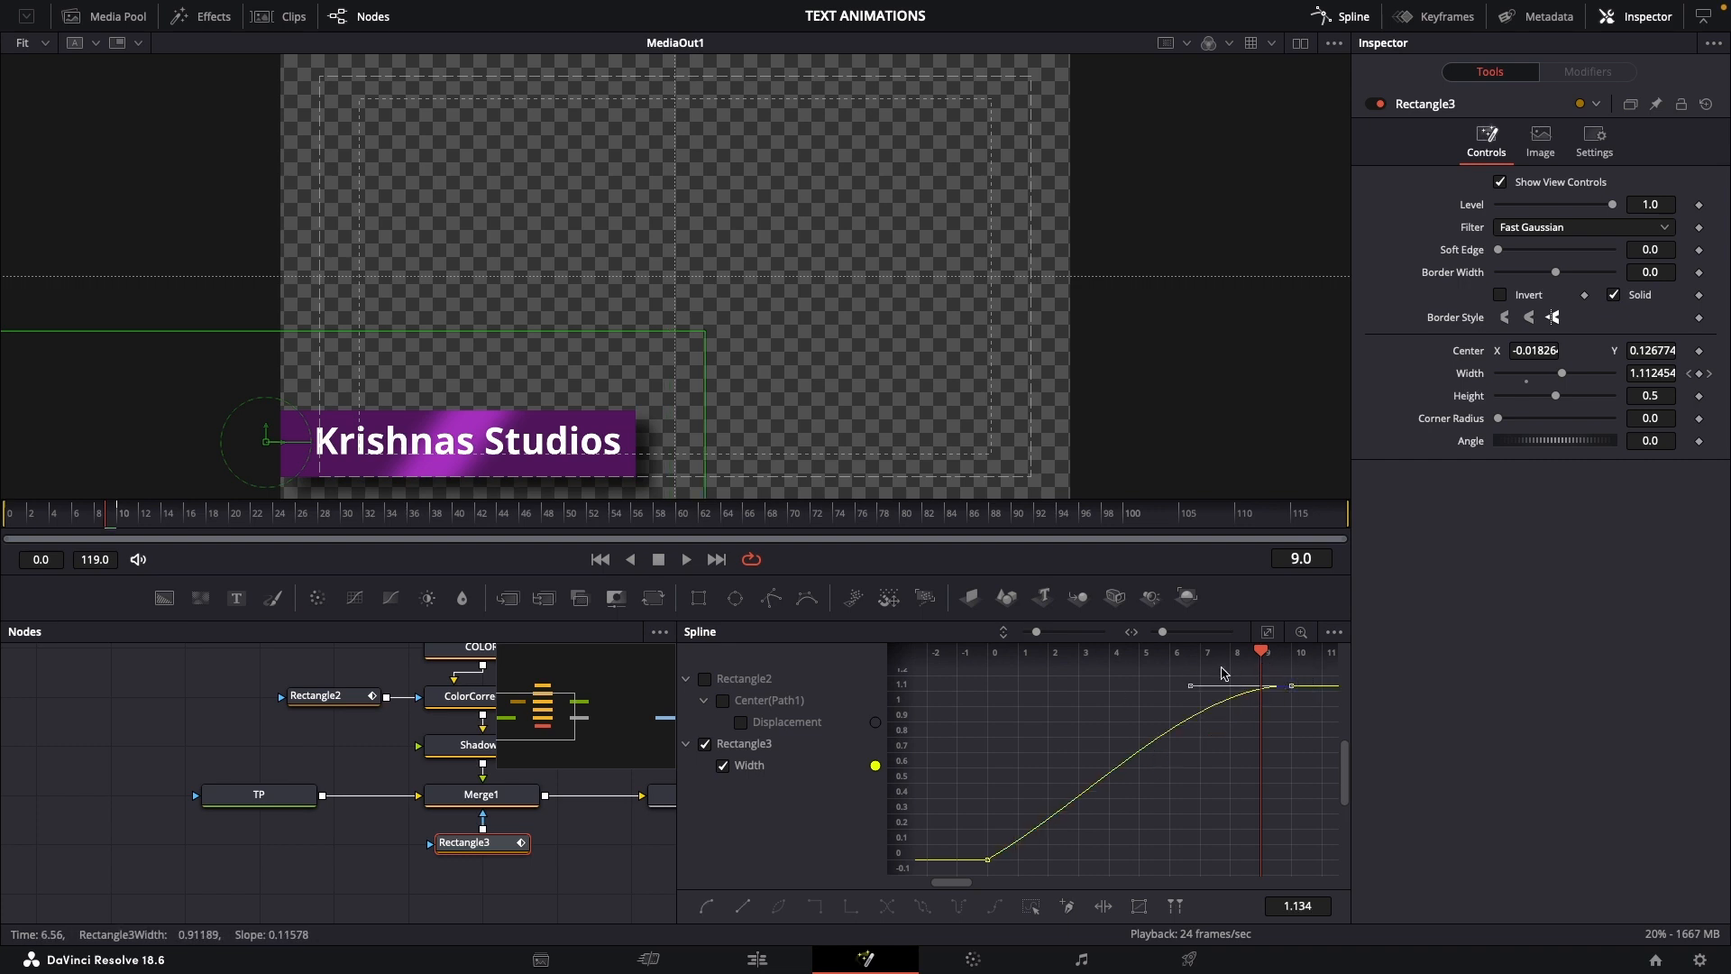
drag(1186, 692, 1075, 692)
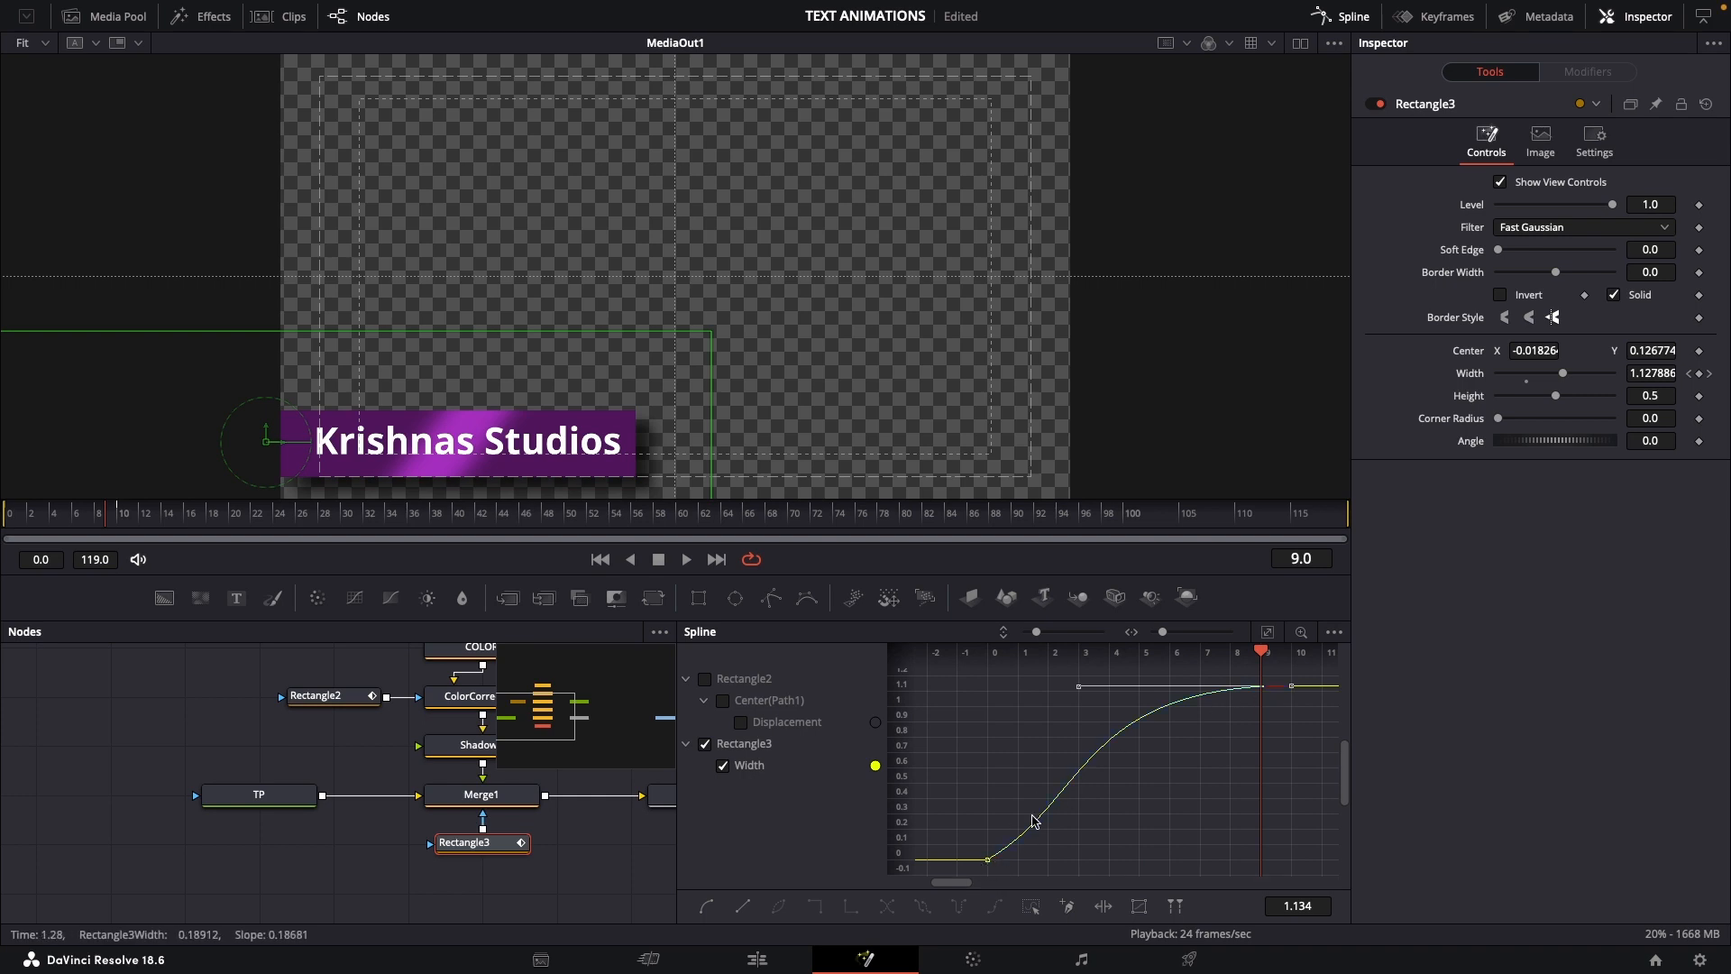
drag(107, 532, 42, 527)
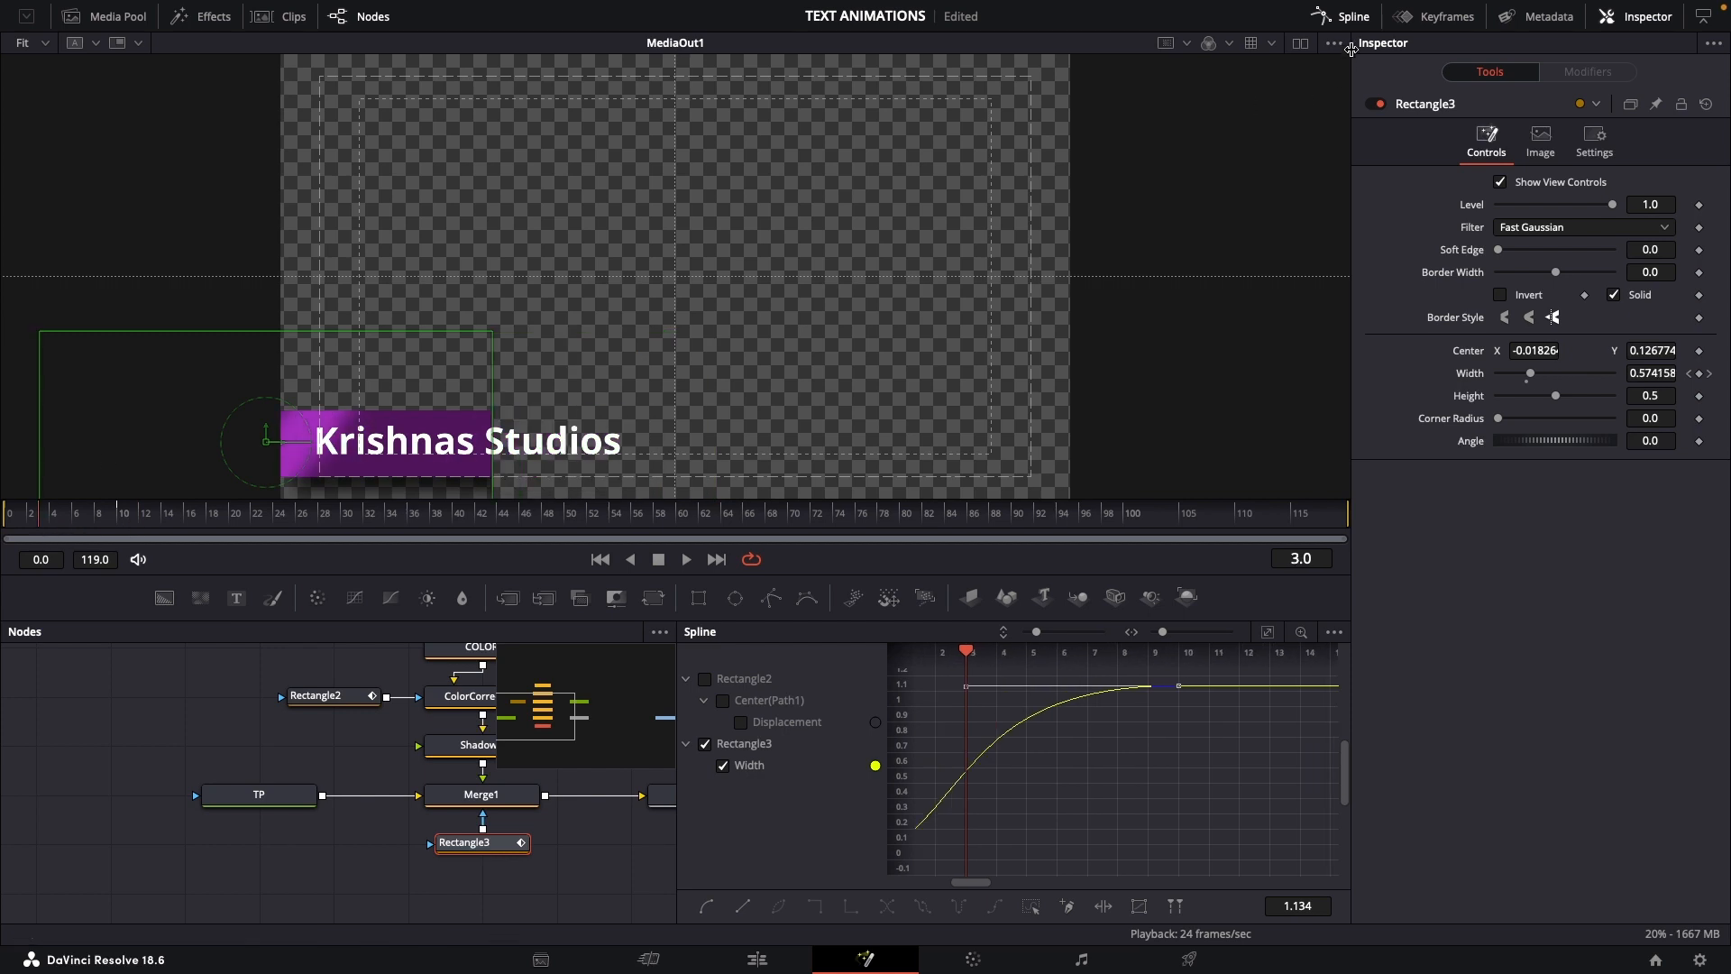
click(1346, 18)
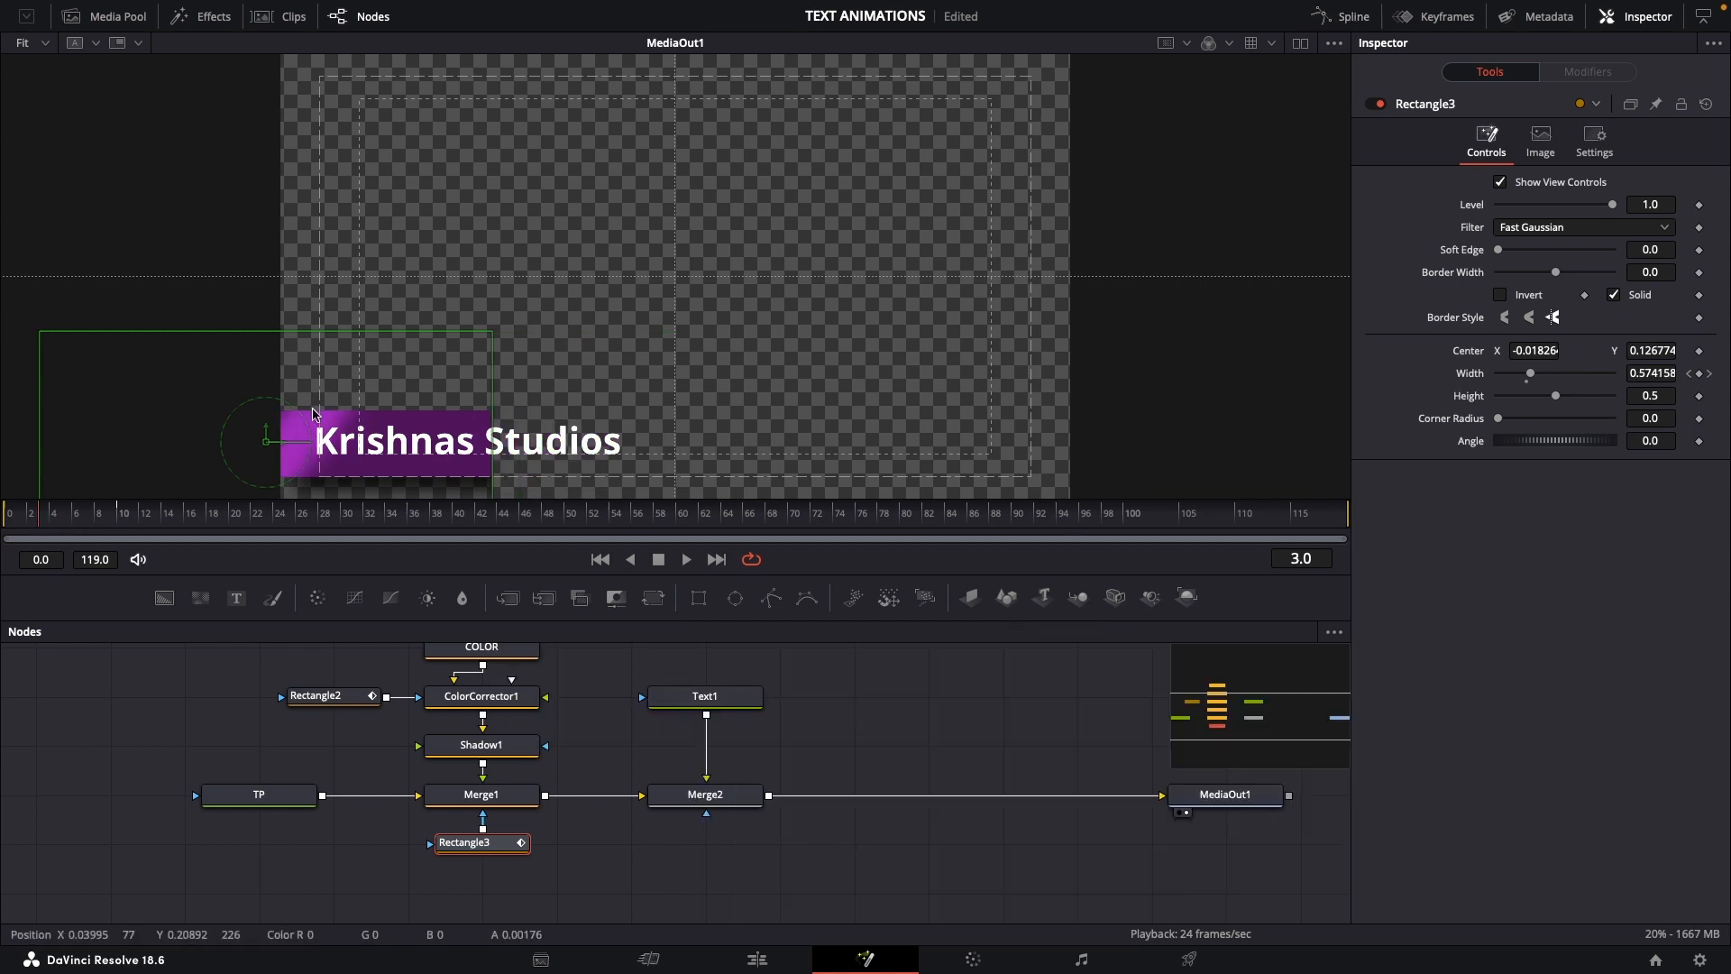
Connect Rectangle3 as the mask of Merge2 too, so the text is revealed with the bar, and scrub the result
click(12, 523)
drag(12, 523, 73, 535)
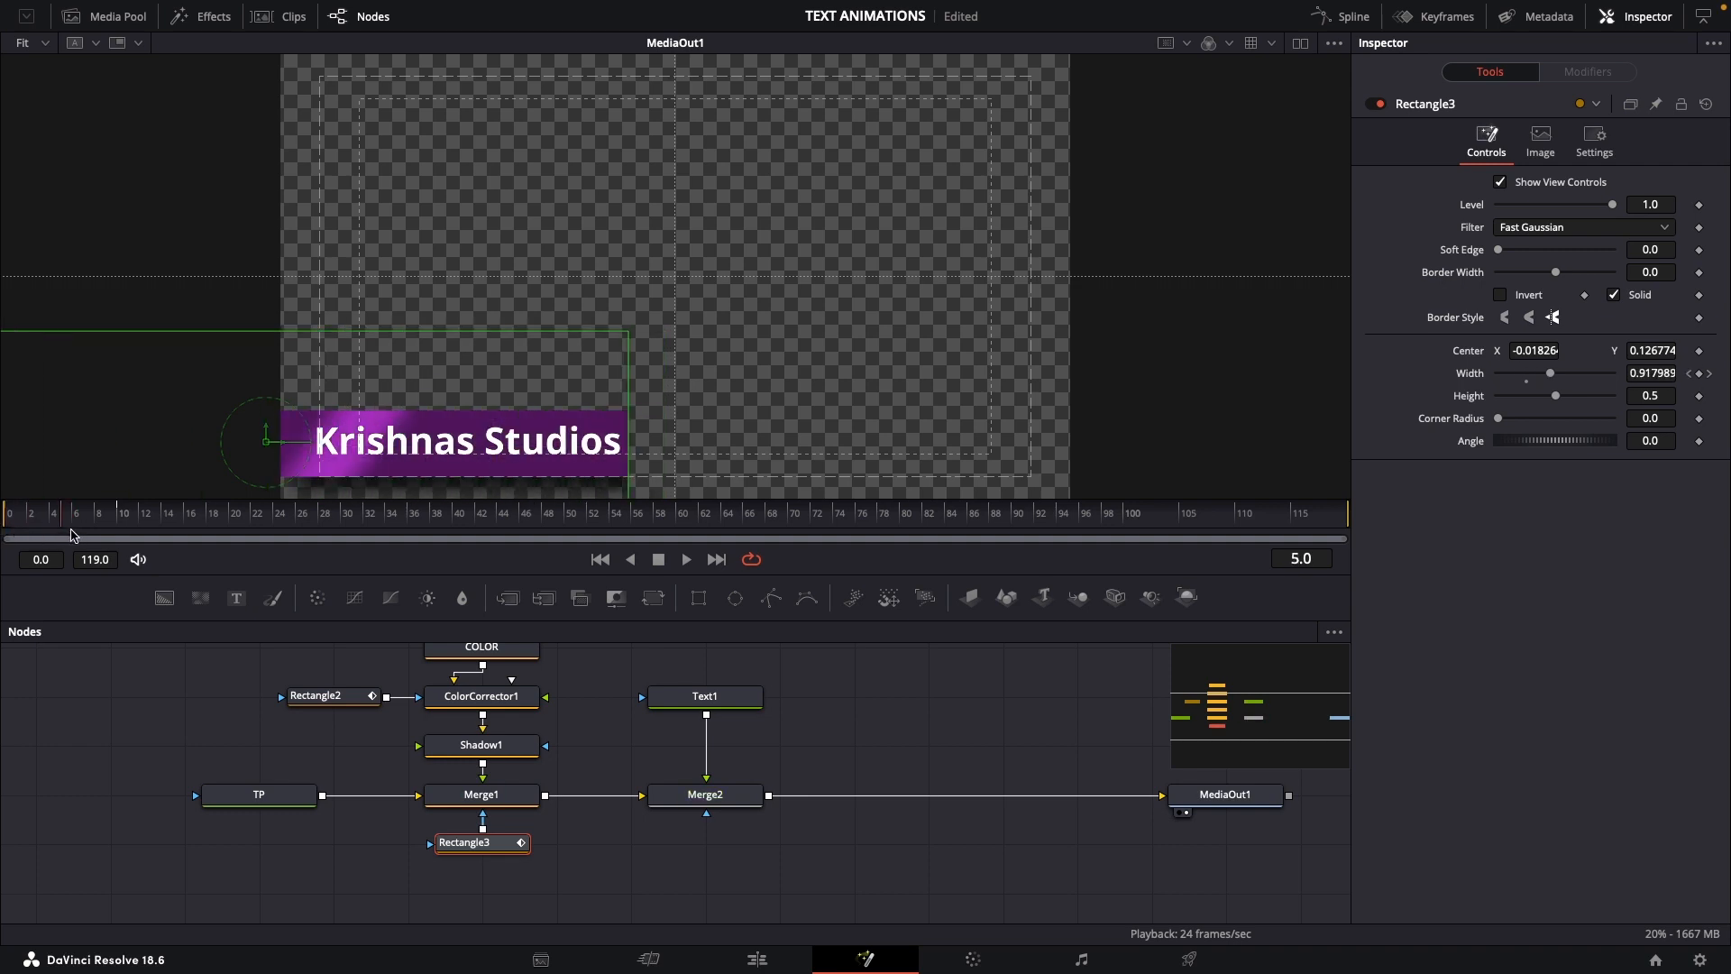
drag(478, 849, 706, 814)
drag(279, 519, 149, 556)
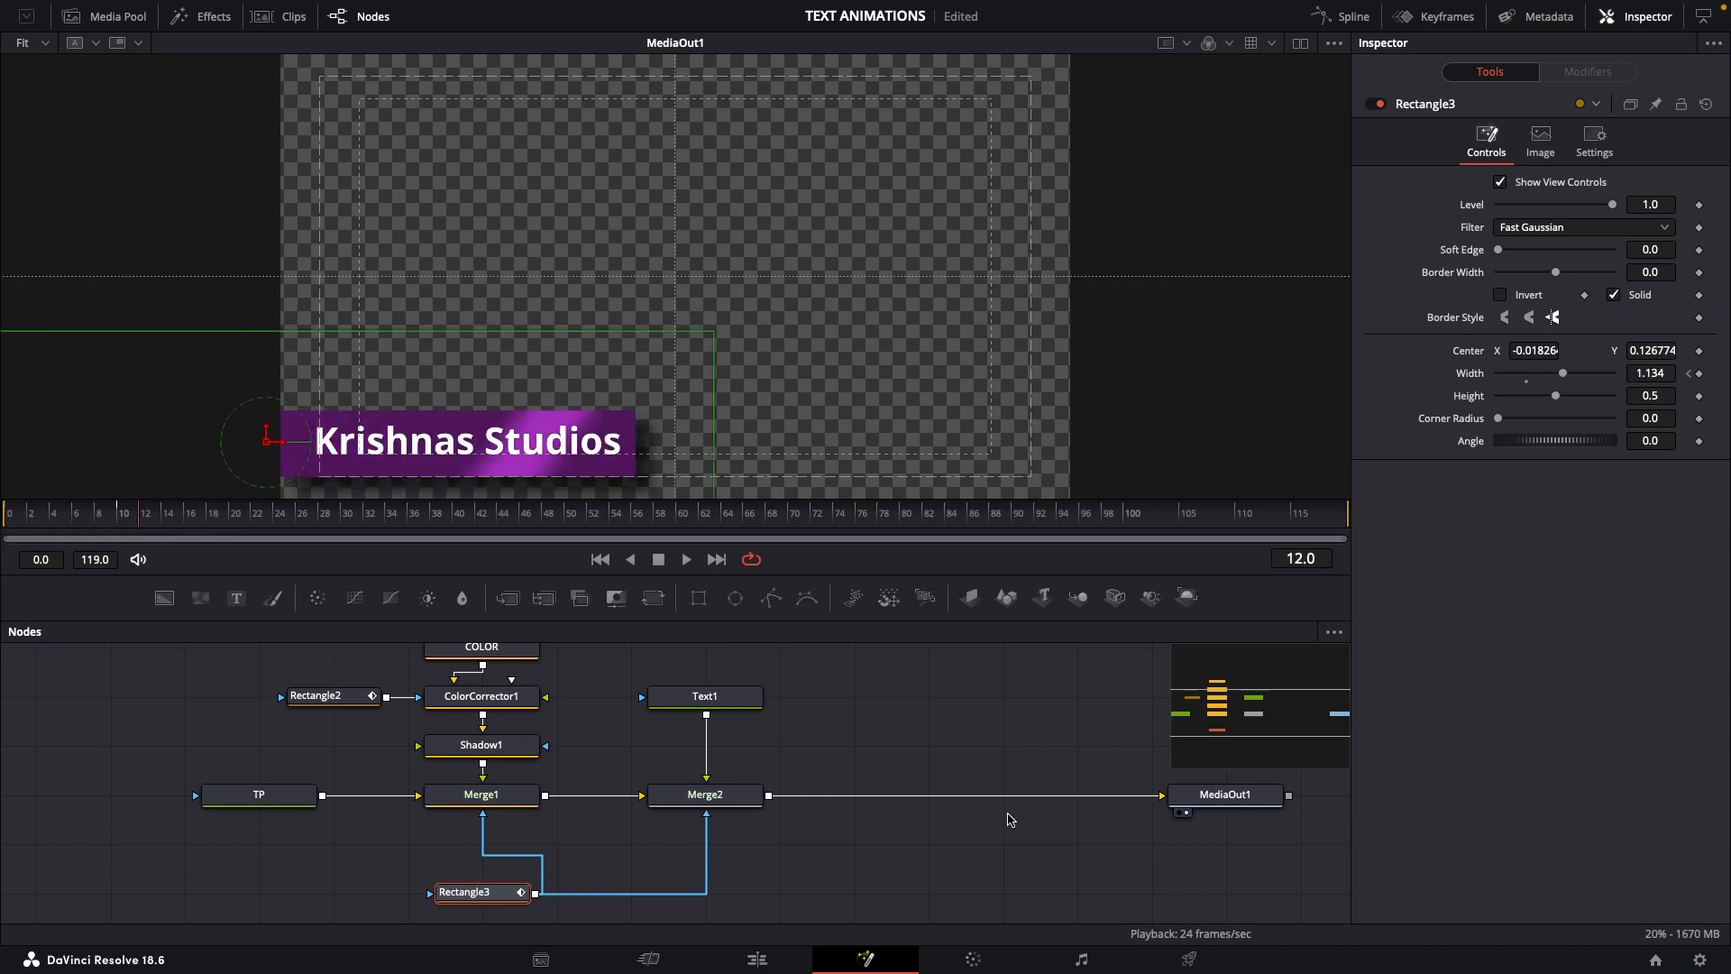
Place Fusion Composition 1 on the Video 2 track at the start of a new editing timeline
click(757, 960)
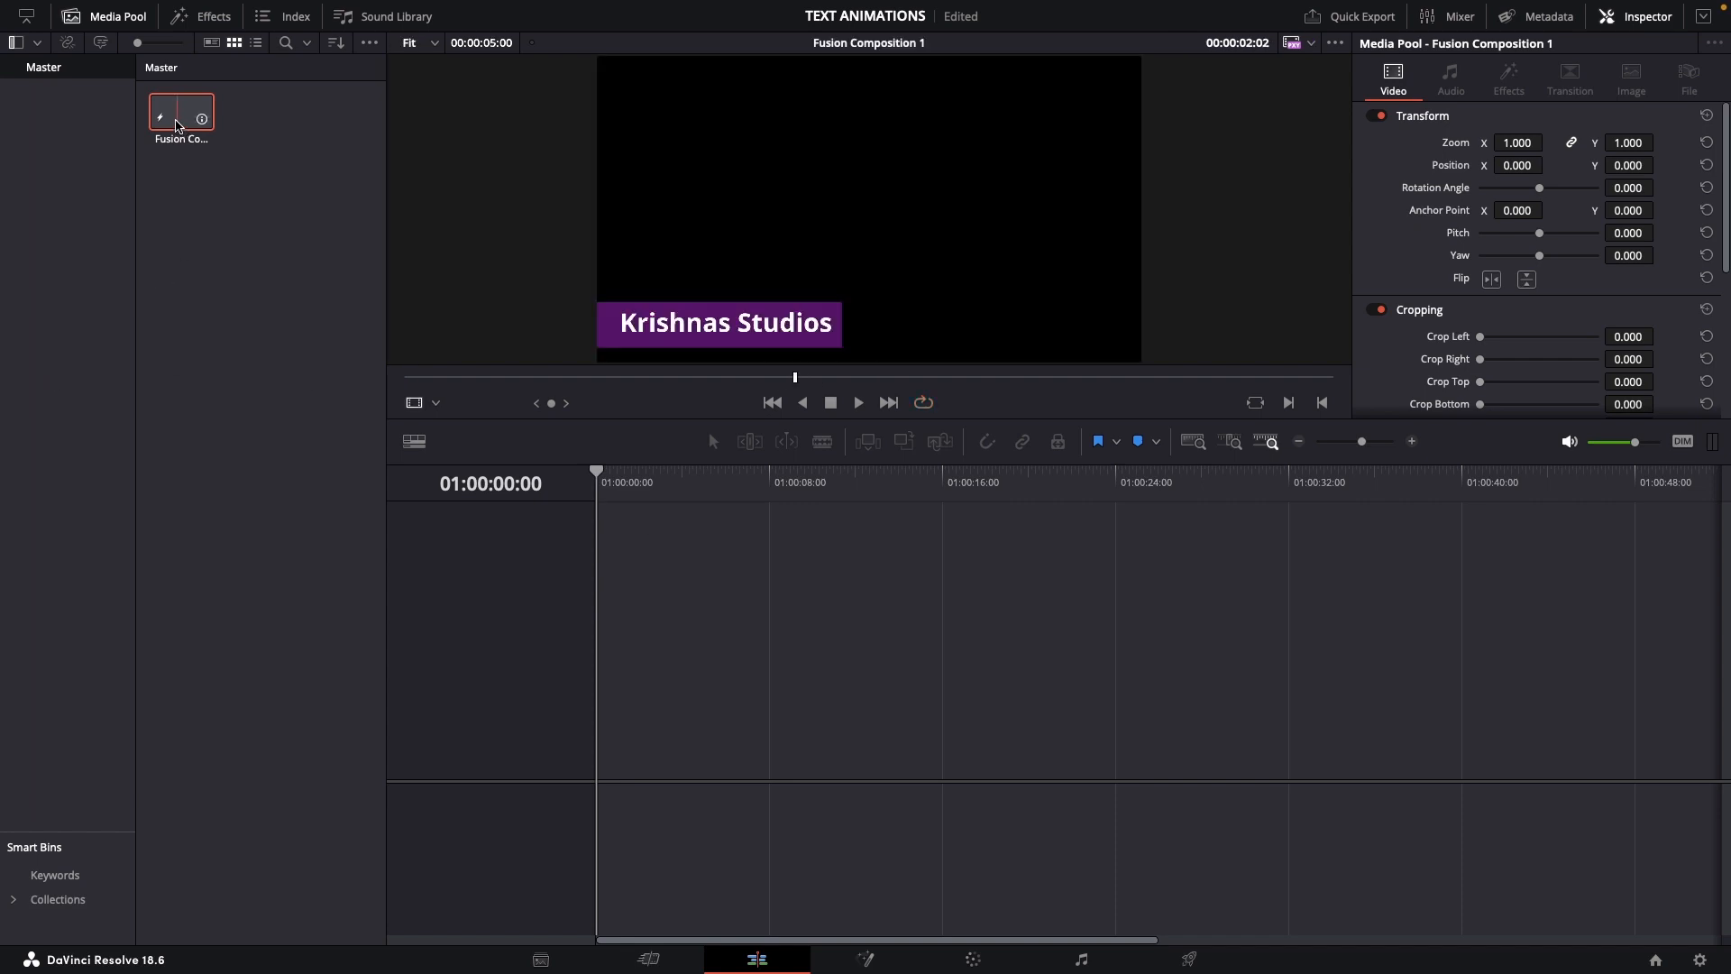
drag(178, 125, 641, 661)
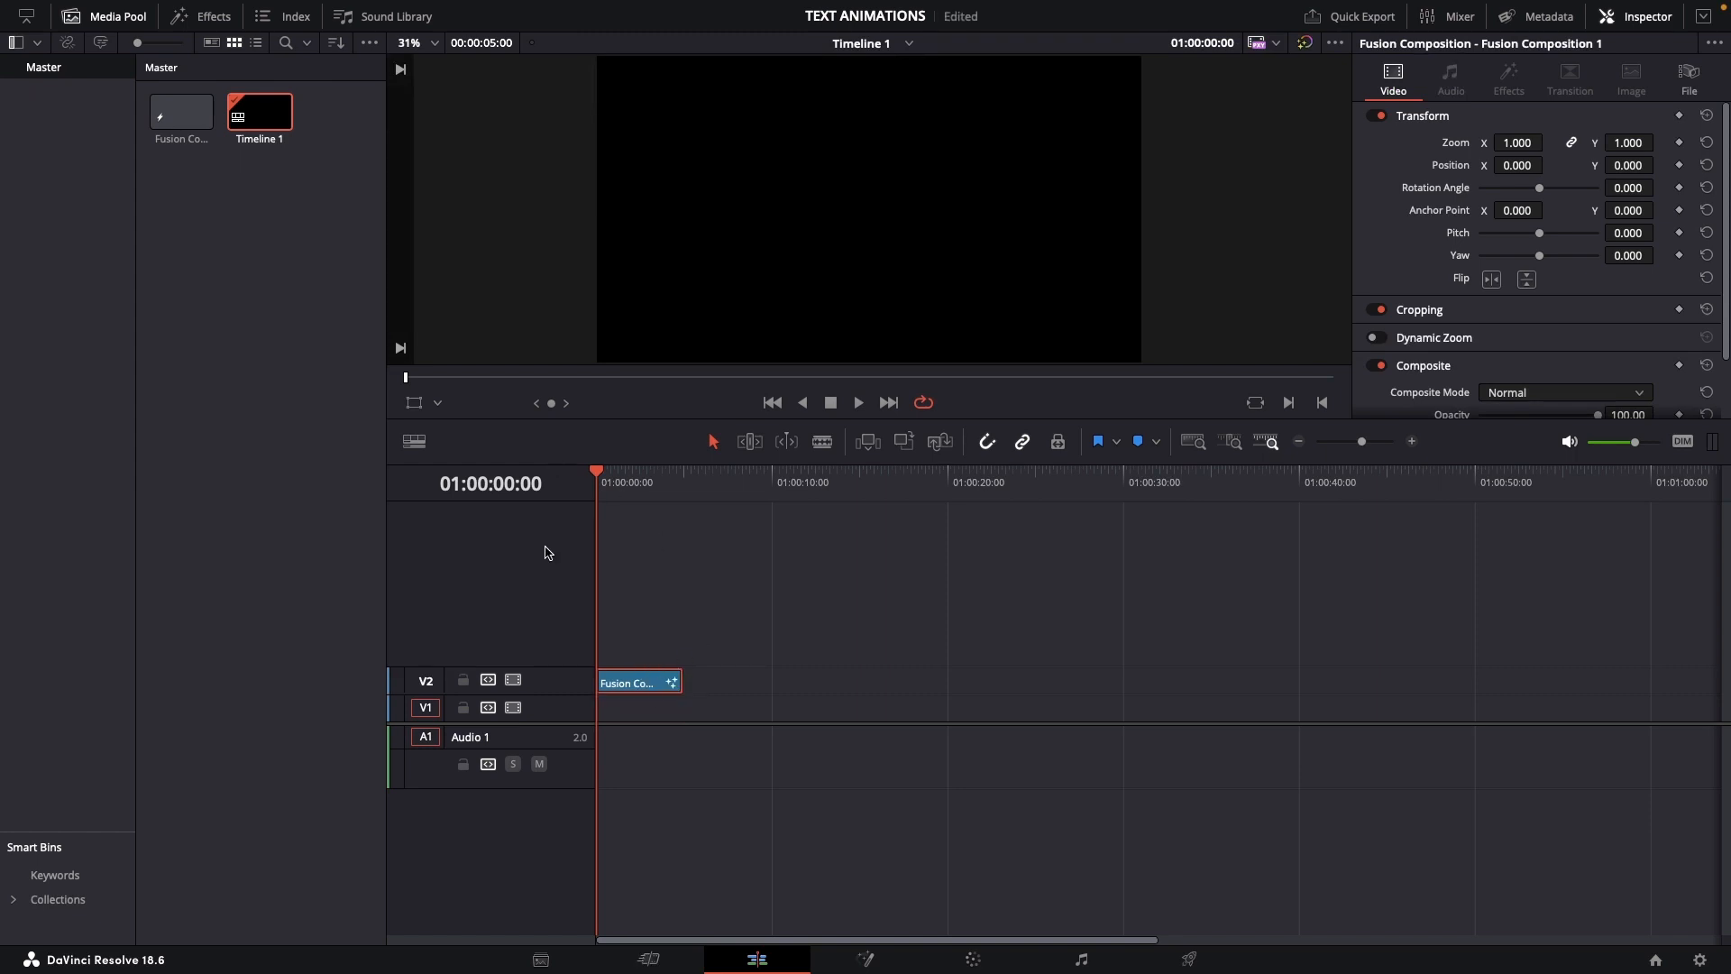
Import women_-_32387 (Original).mp4 and place it on the Video 1 track beneath the Fusion composition
right_click(236, 293)
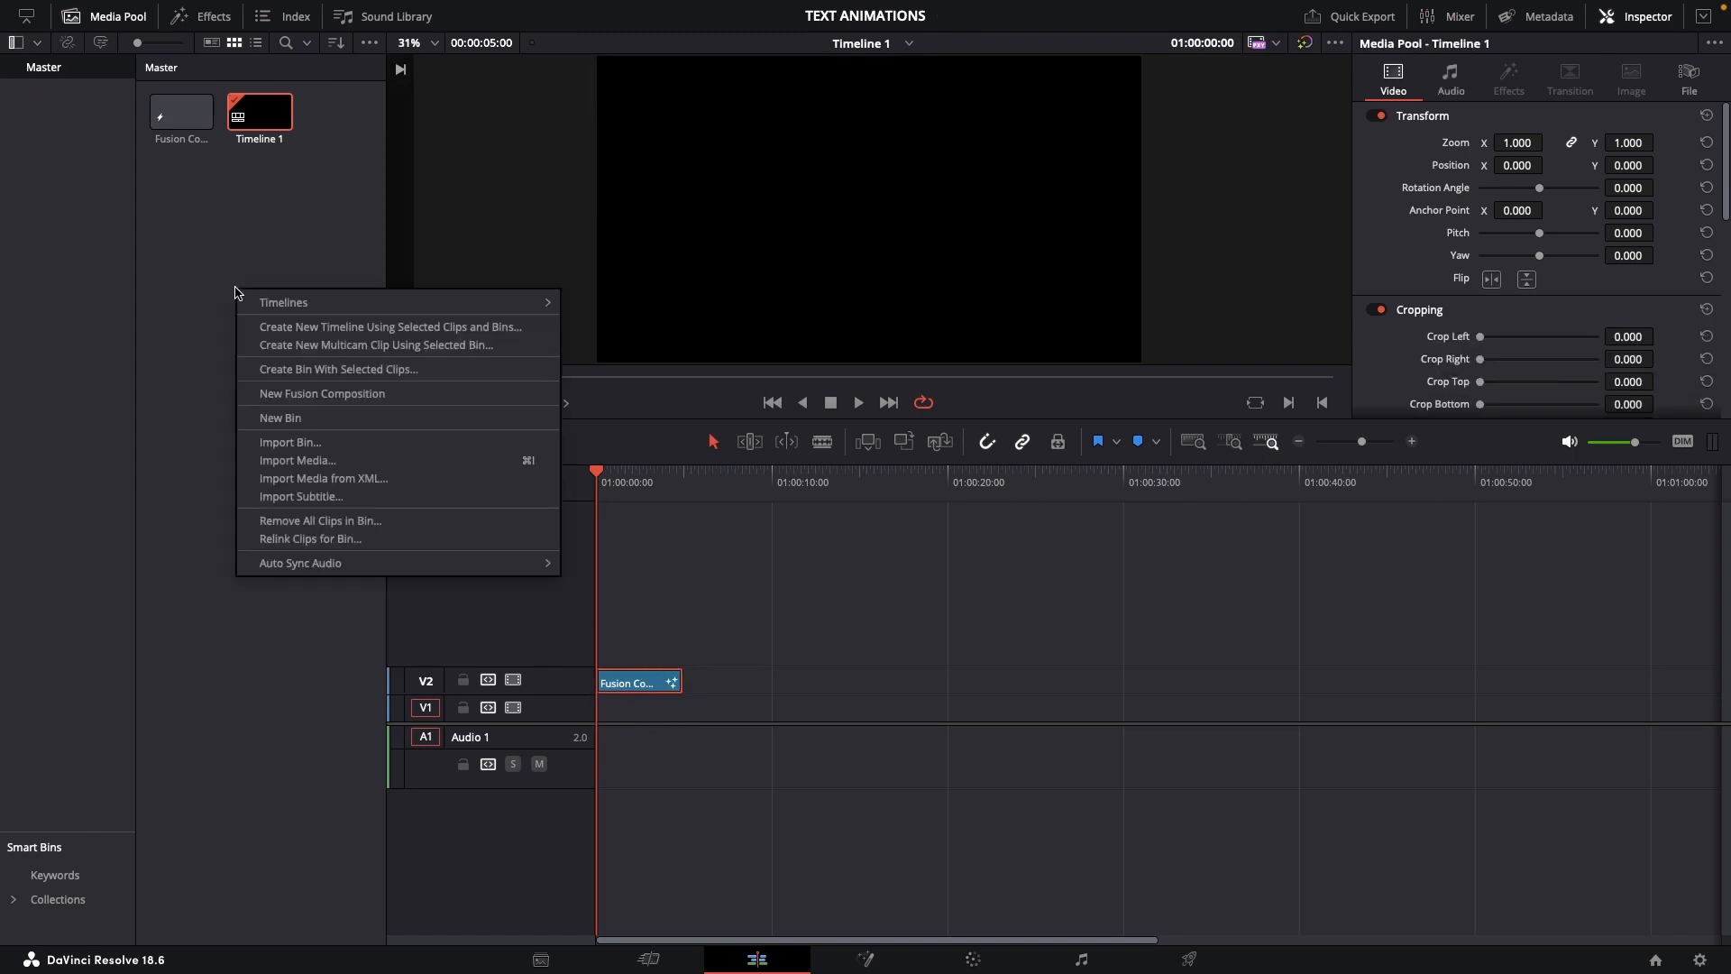
click(298, 461)
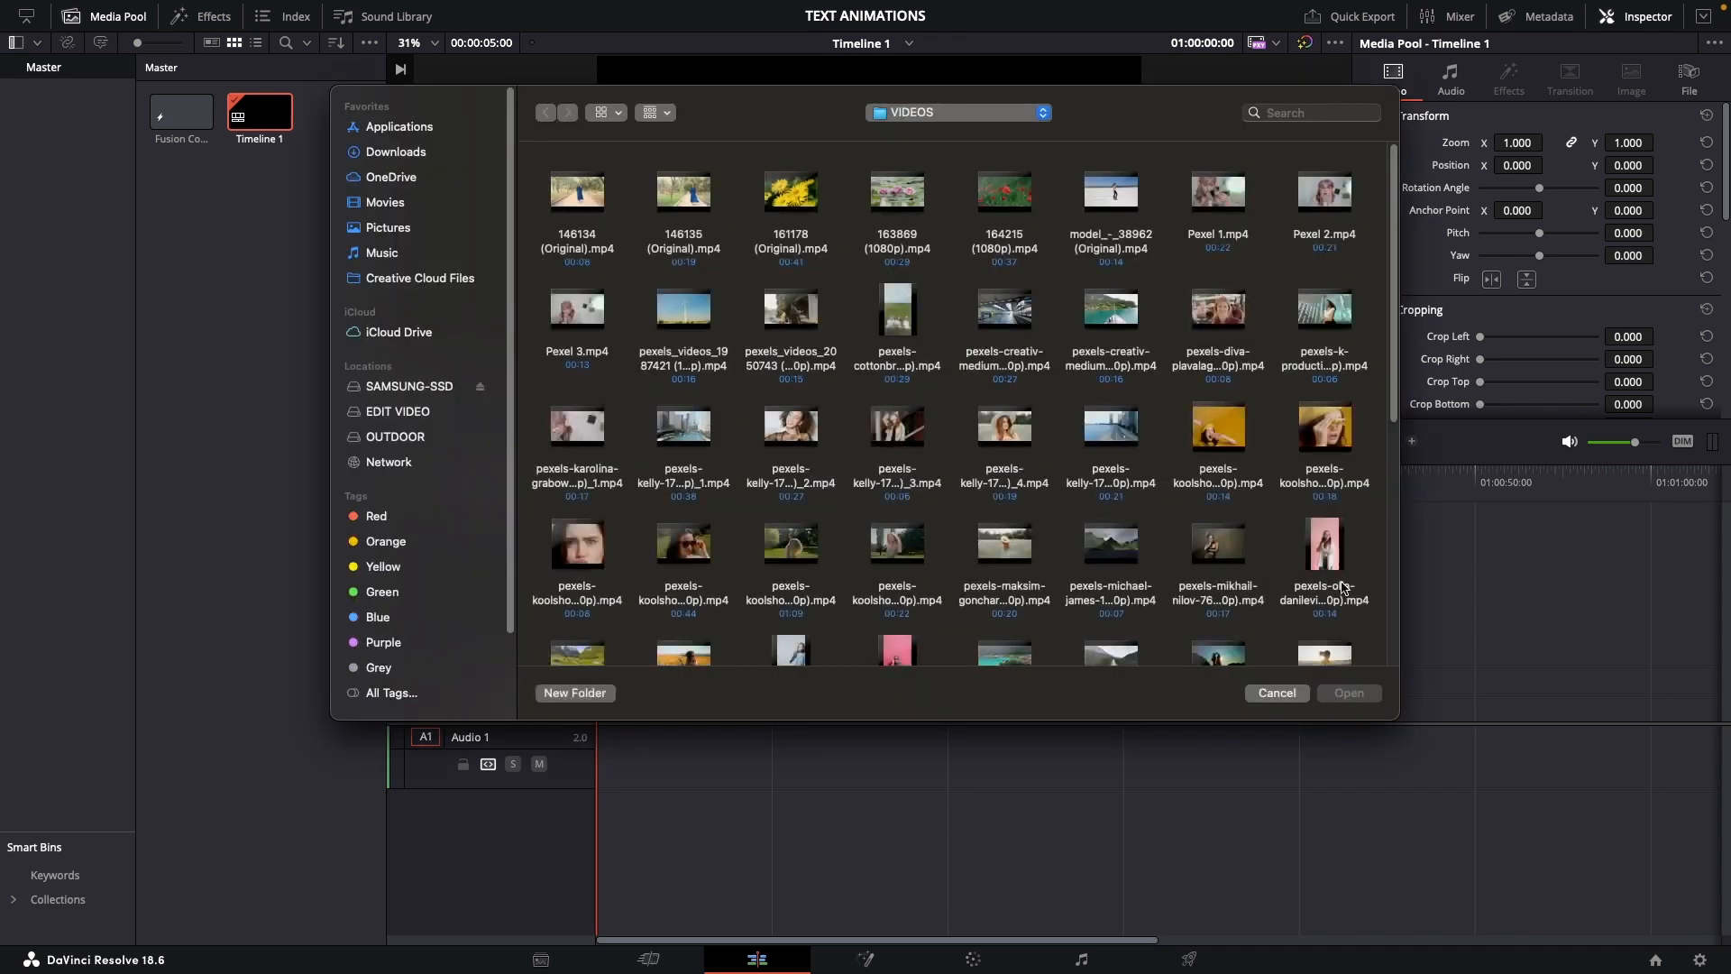
scroll(1343, 587, down, 15)
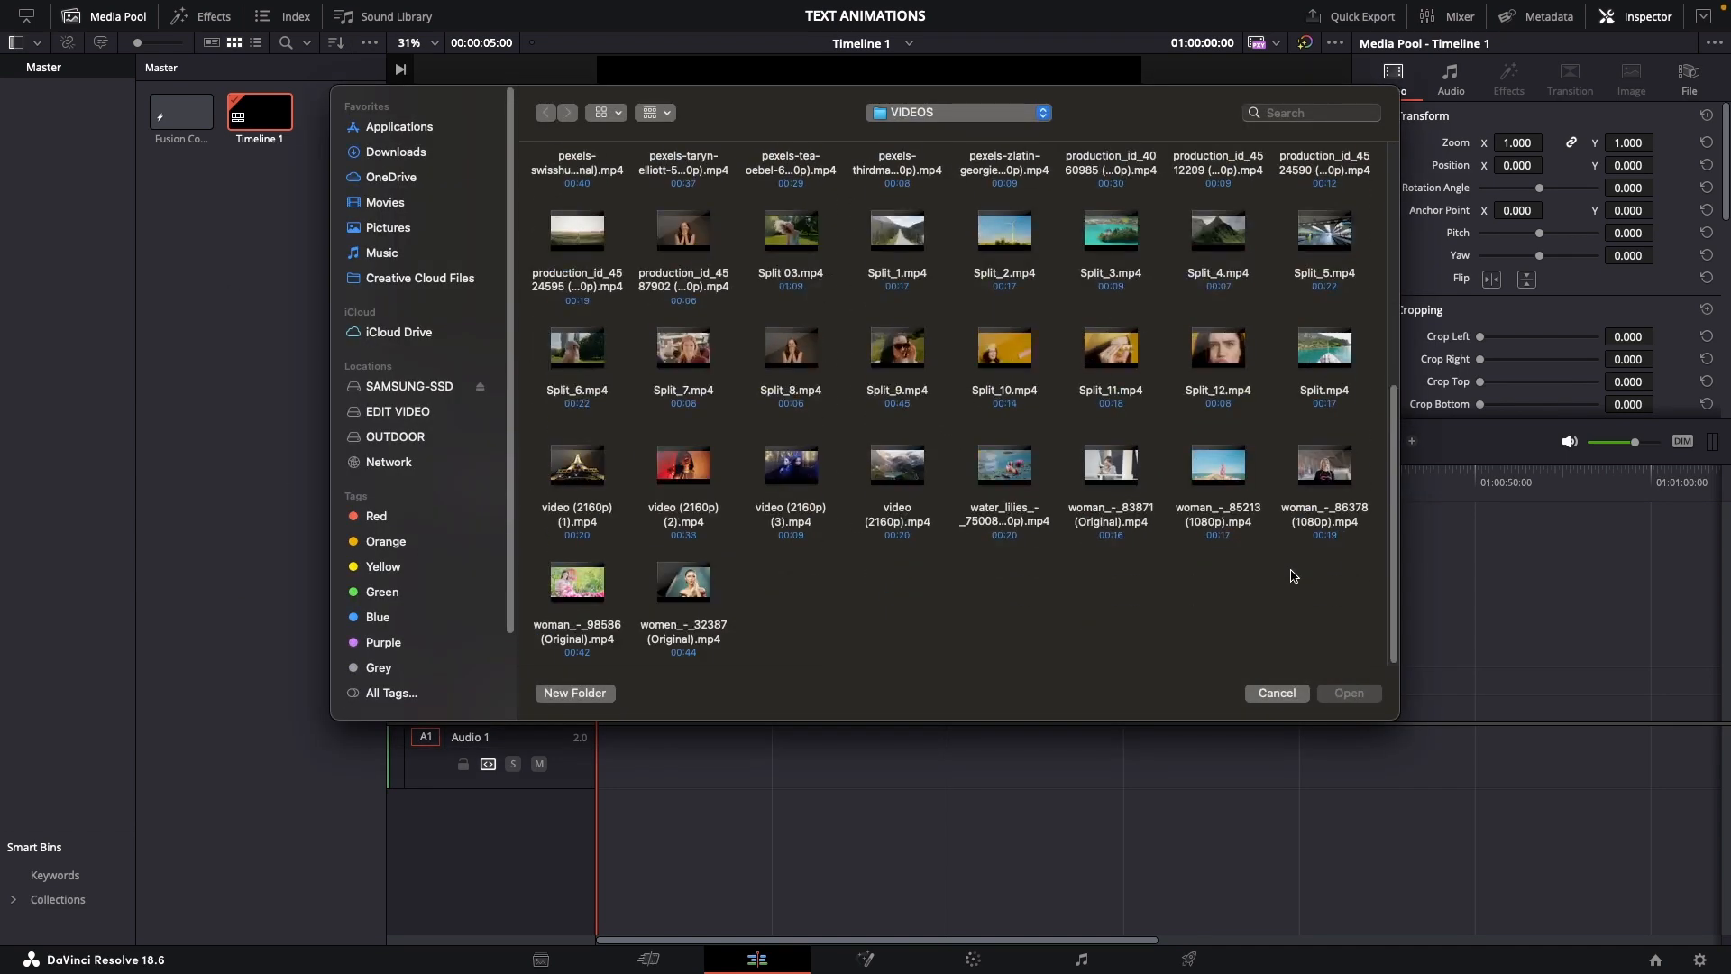
click(667, 591)
click(1349, 694)
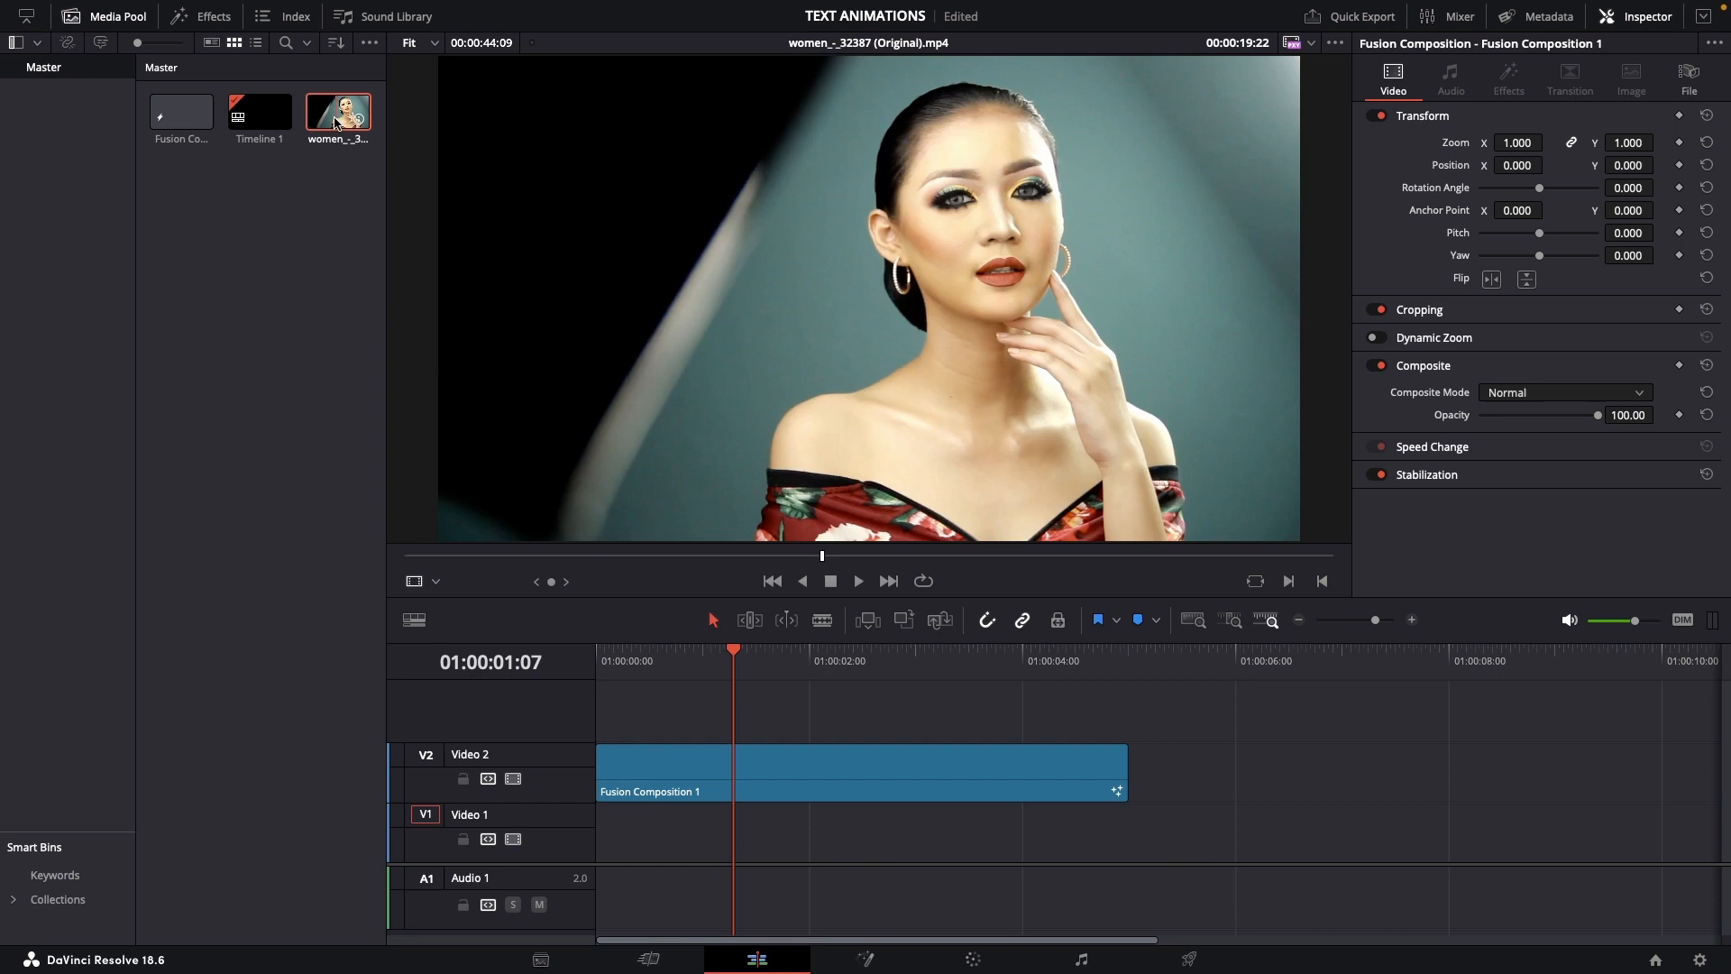
drag(339, 112, 608, 876)
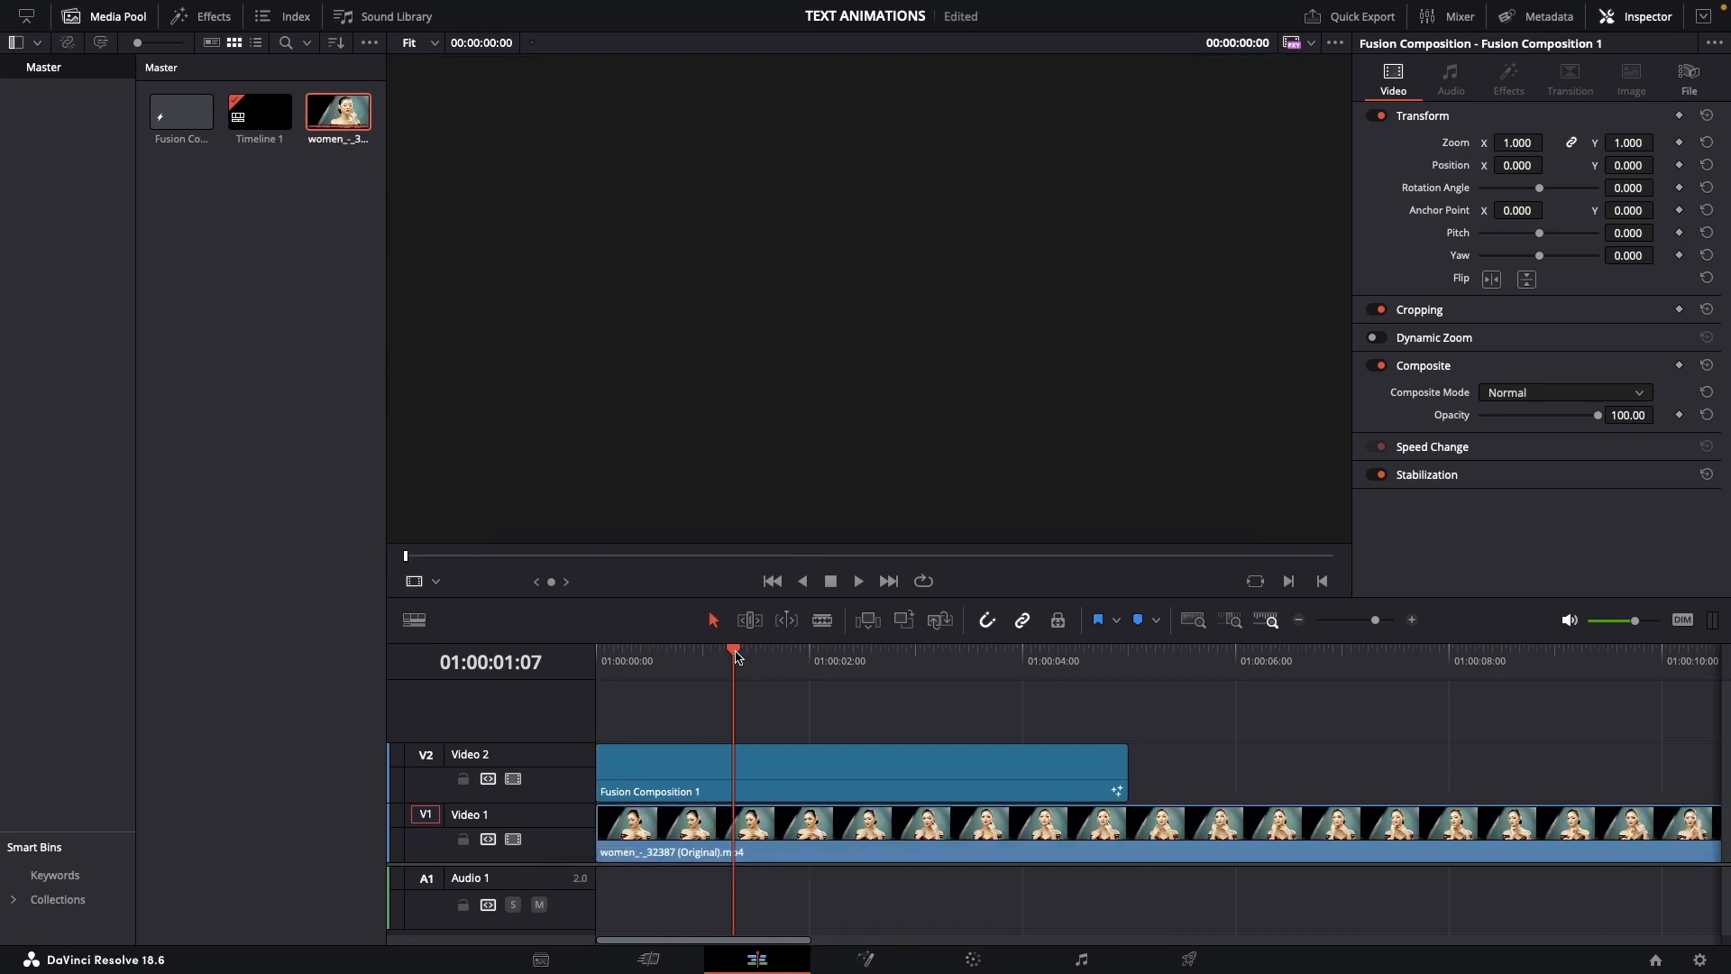
Split the women_-_32387 clip at 01:00:05:00, where the Fusion composition ends, and delete the part after it
drag(737, 657, 1117, 721)
click(1145, 832)
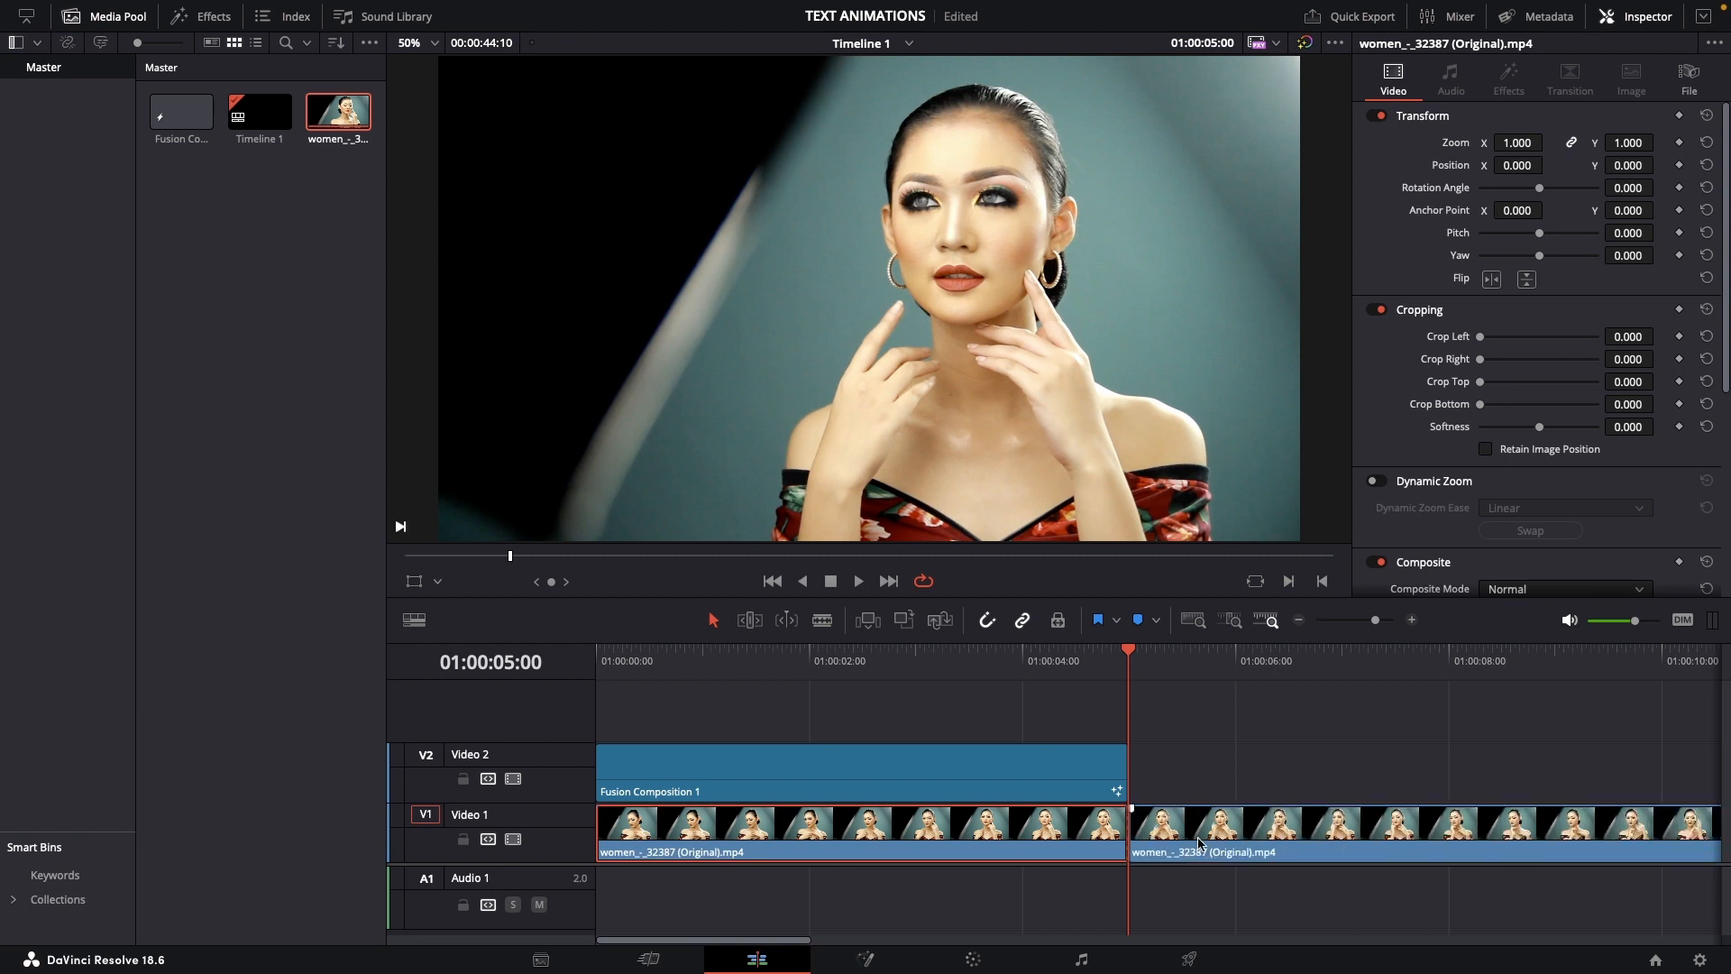
key(ctrl+b)
key(Delete)
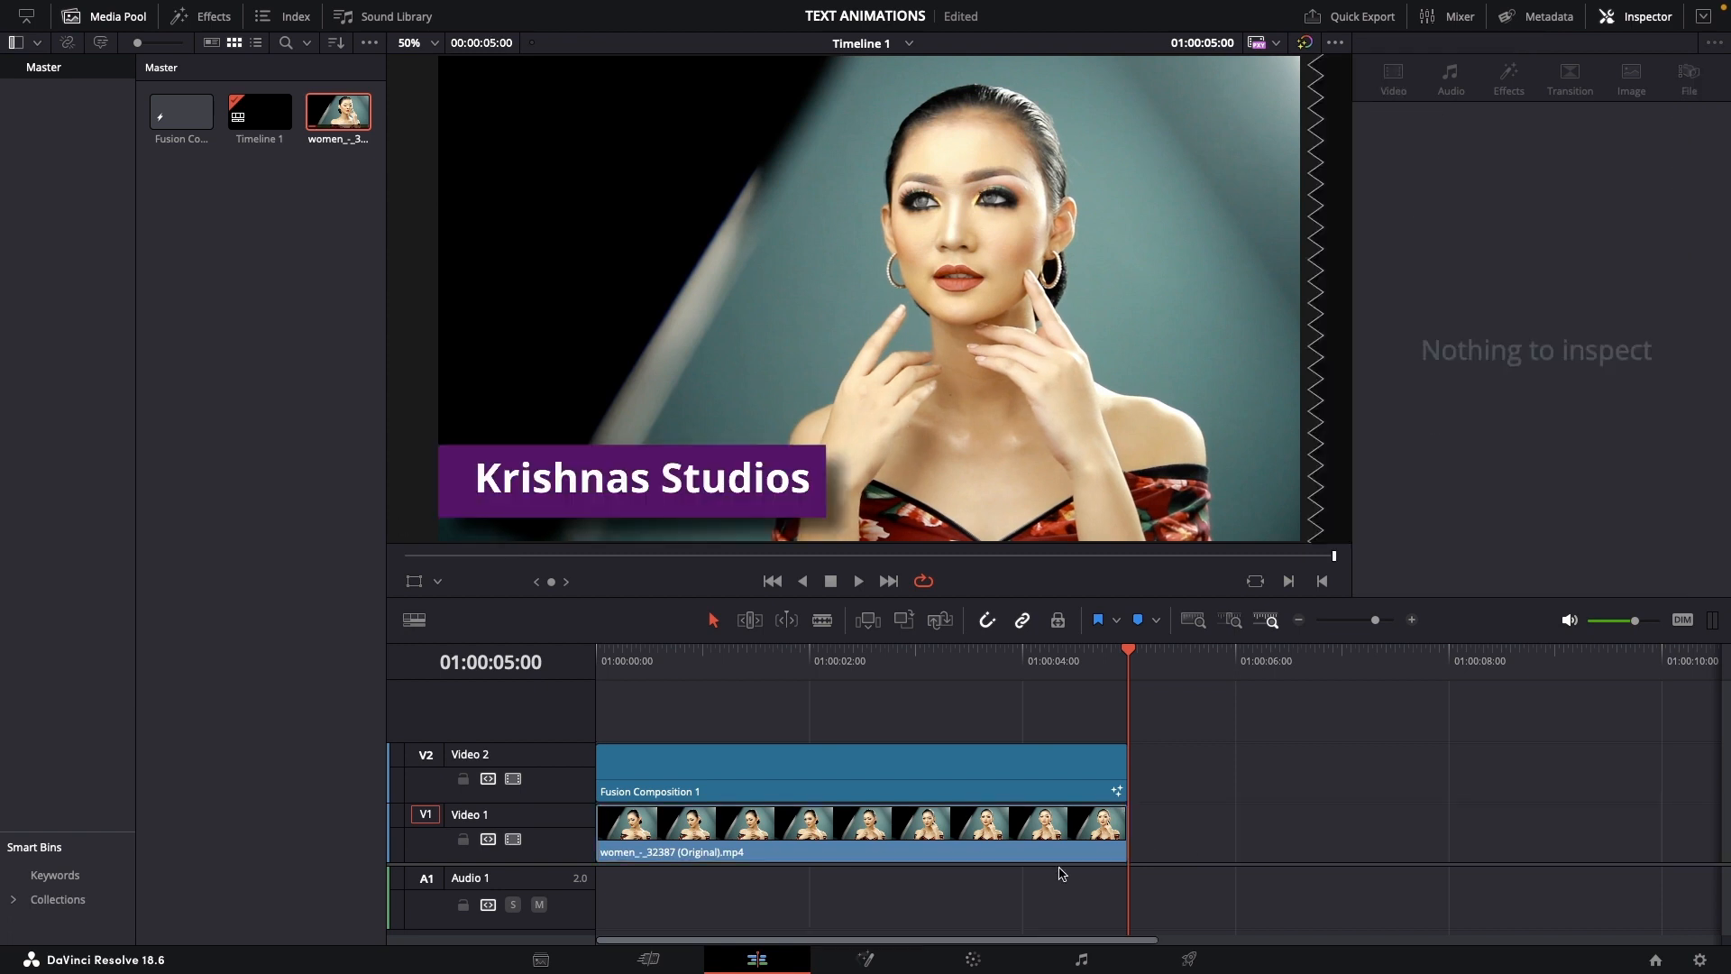
Hide the media pool and play the finished lower third over the footage from the start, in full screen
click(127, 18)
drag(701, 667, 232, 719)
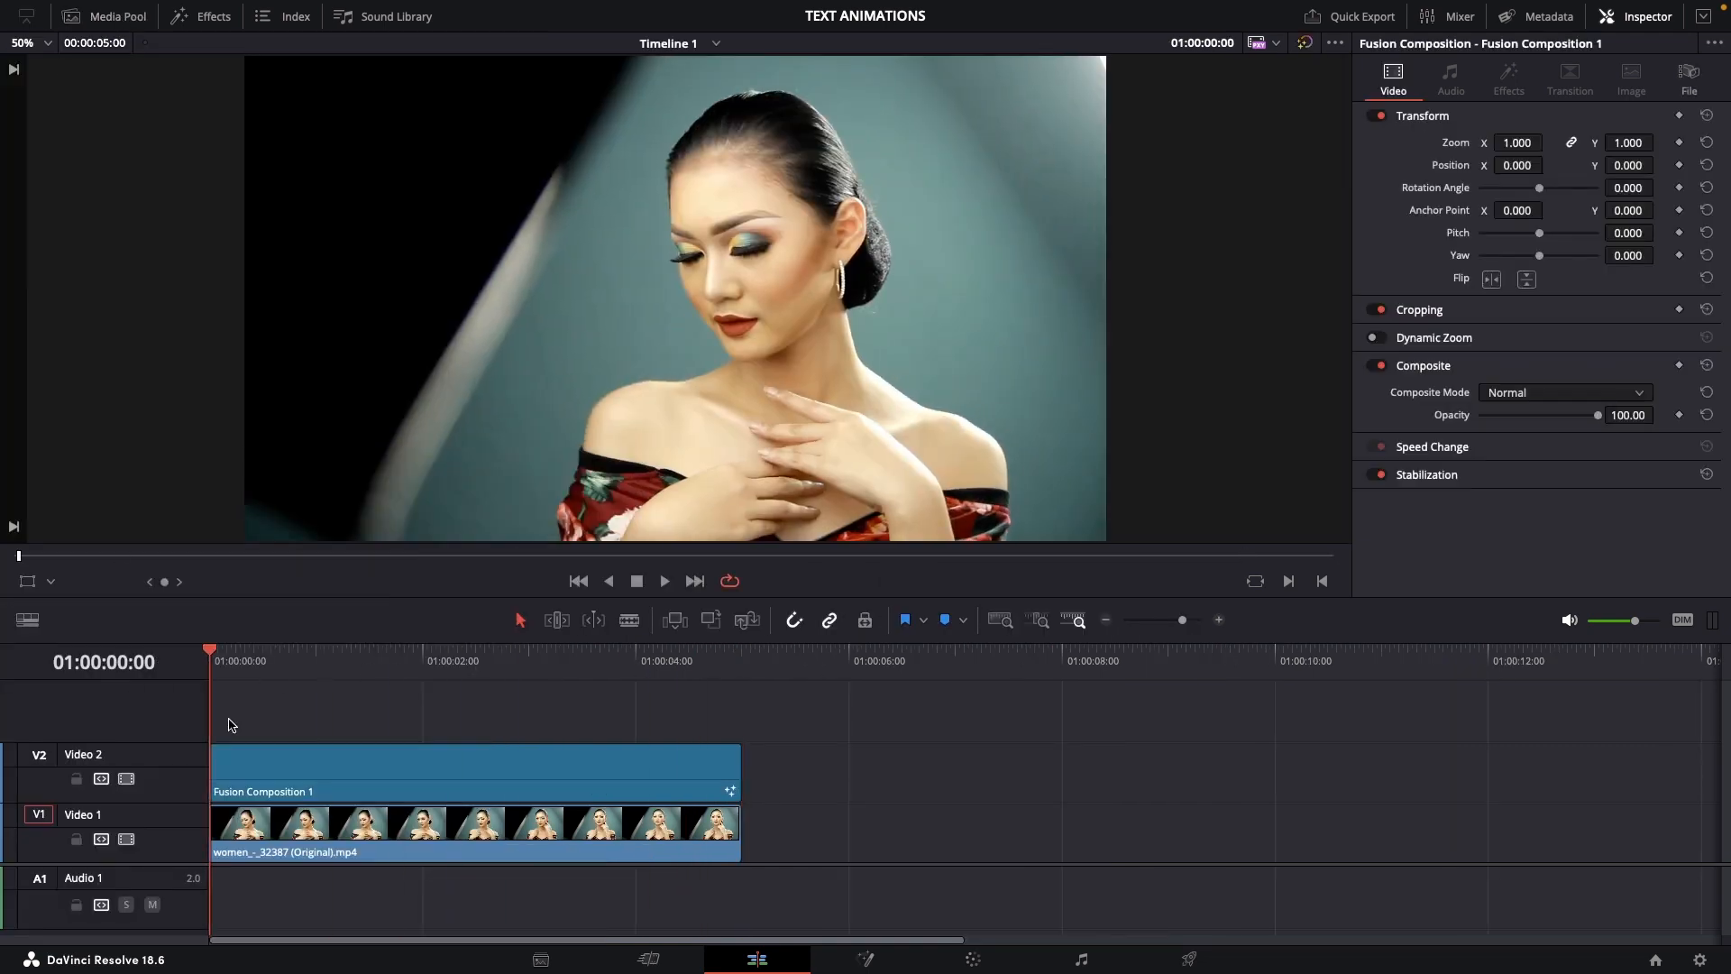
key(space)
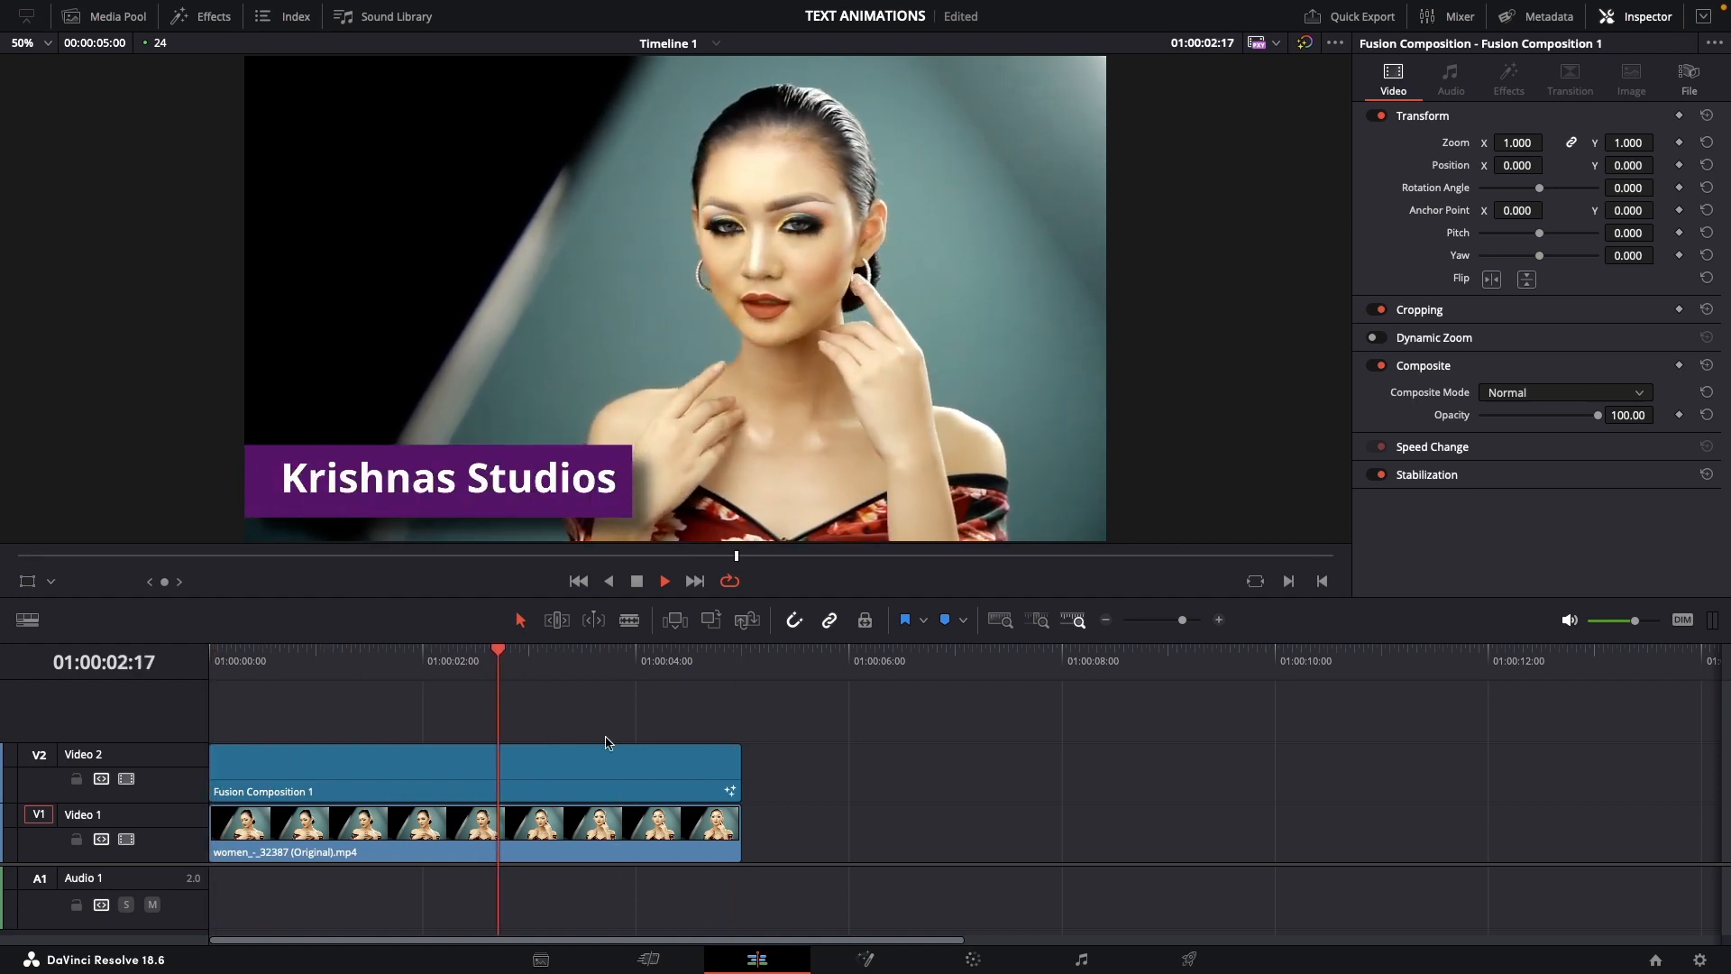
key(p)
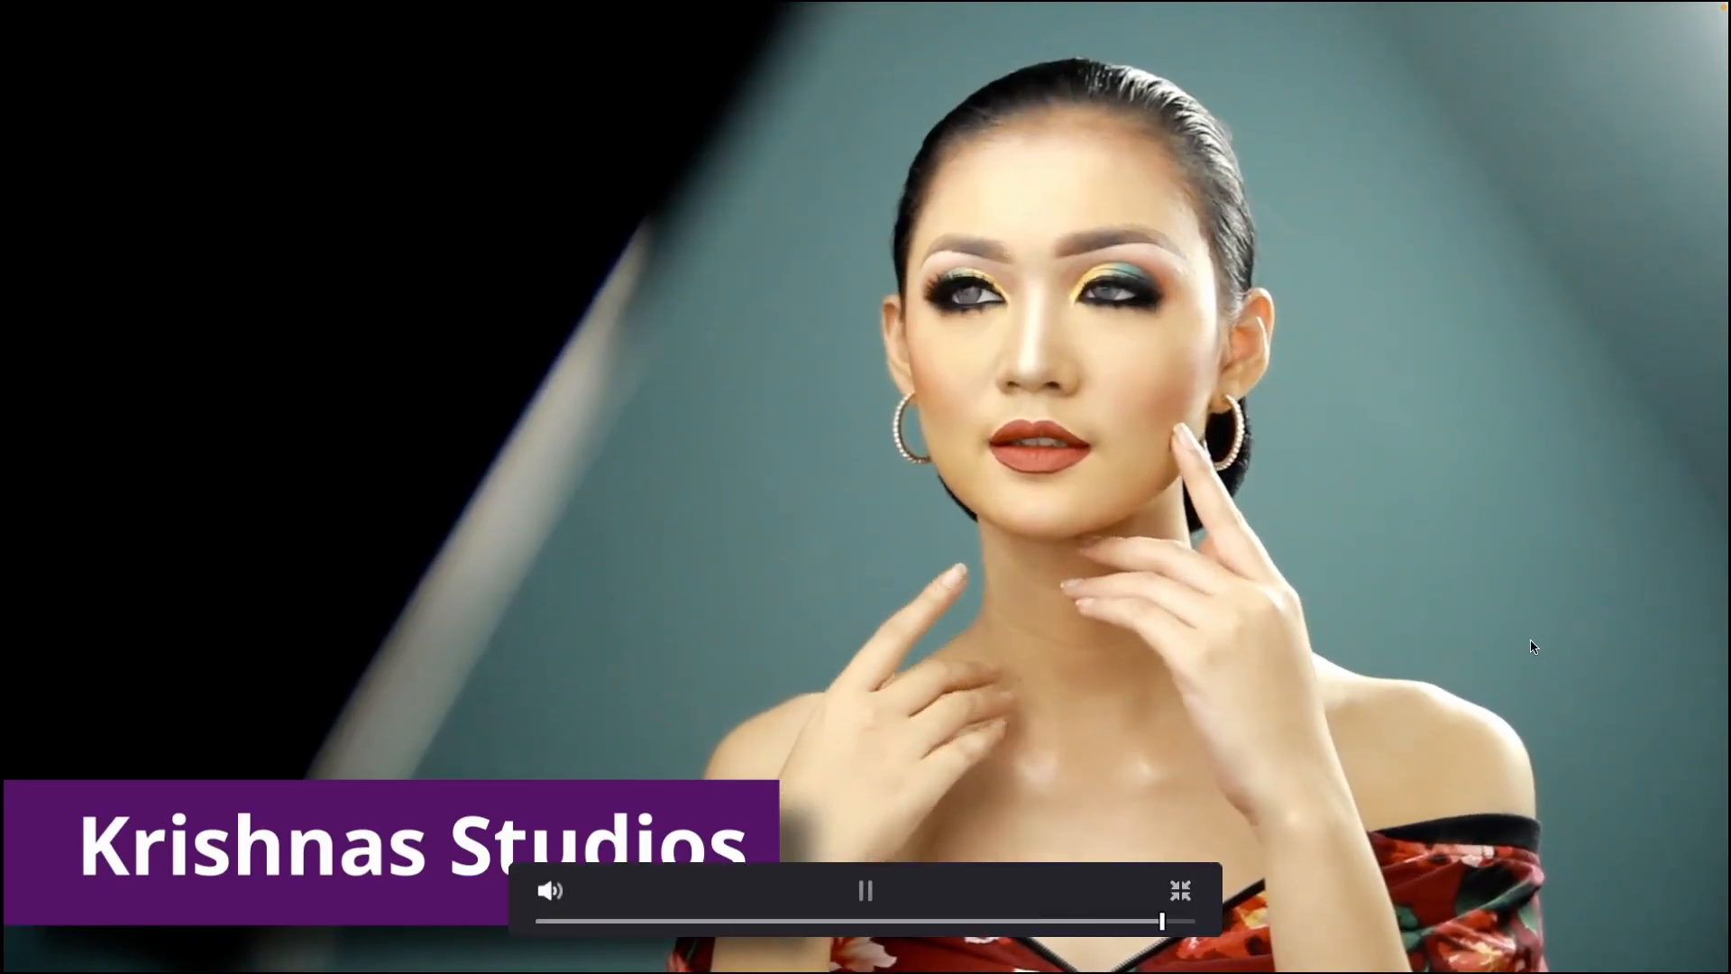